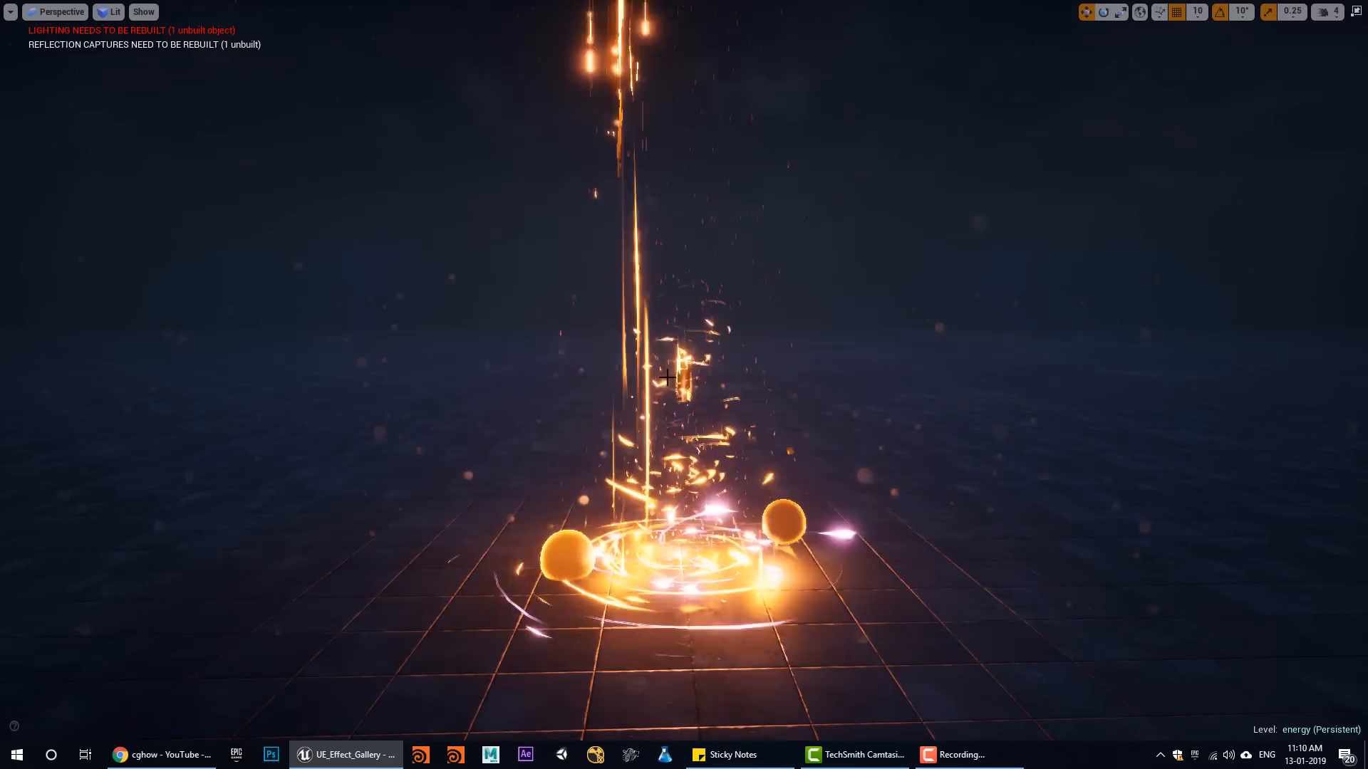
View the energy effect in the level, exit the full-screen view and switch to the p_death_energy_aura particle system
scroll(642, 409, "up", 3)
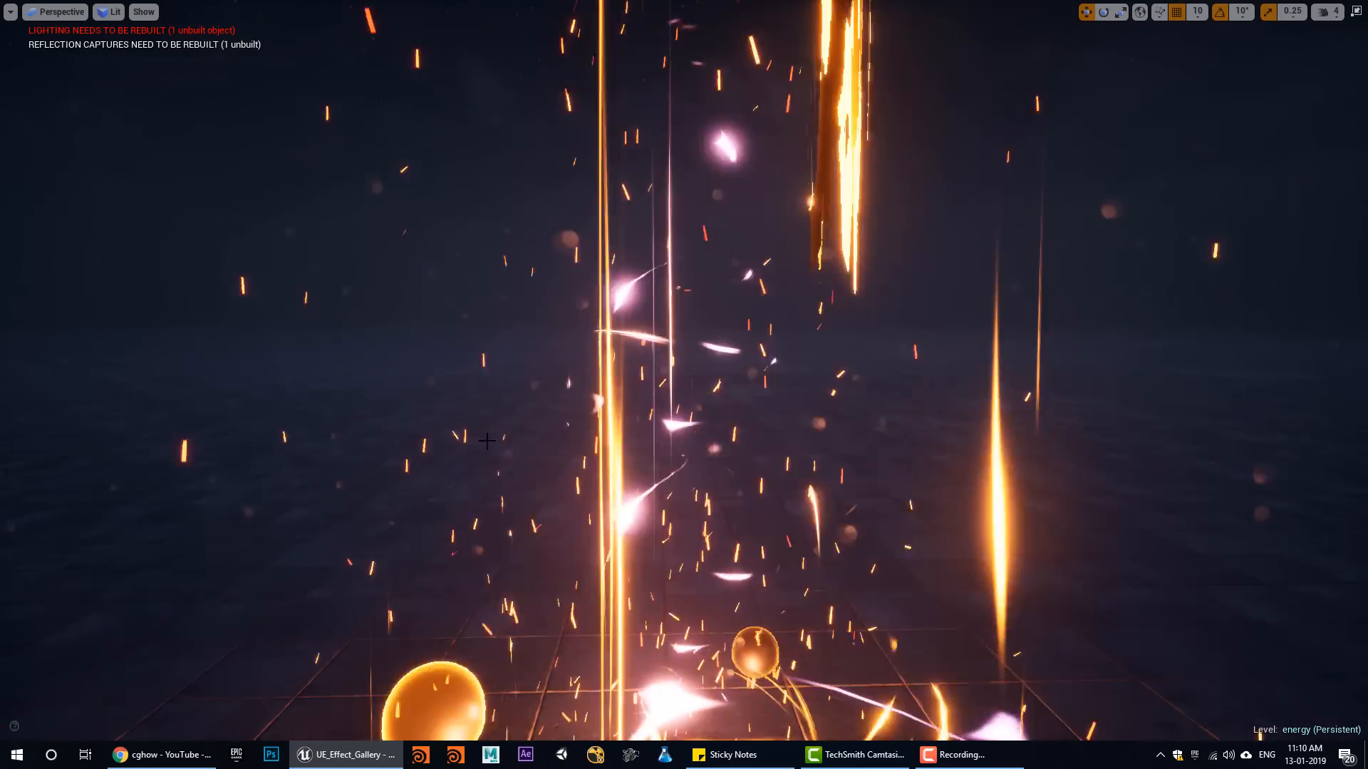
scroll(889, 460, "down", 4)
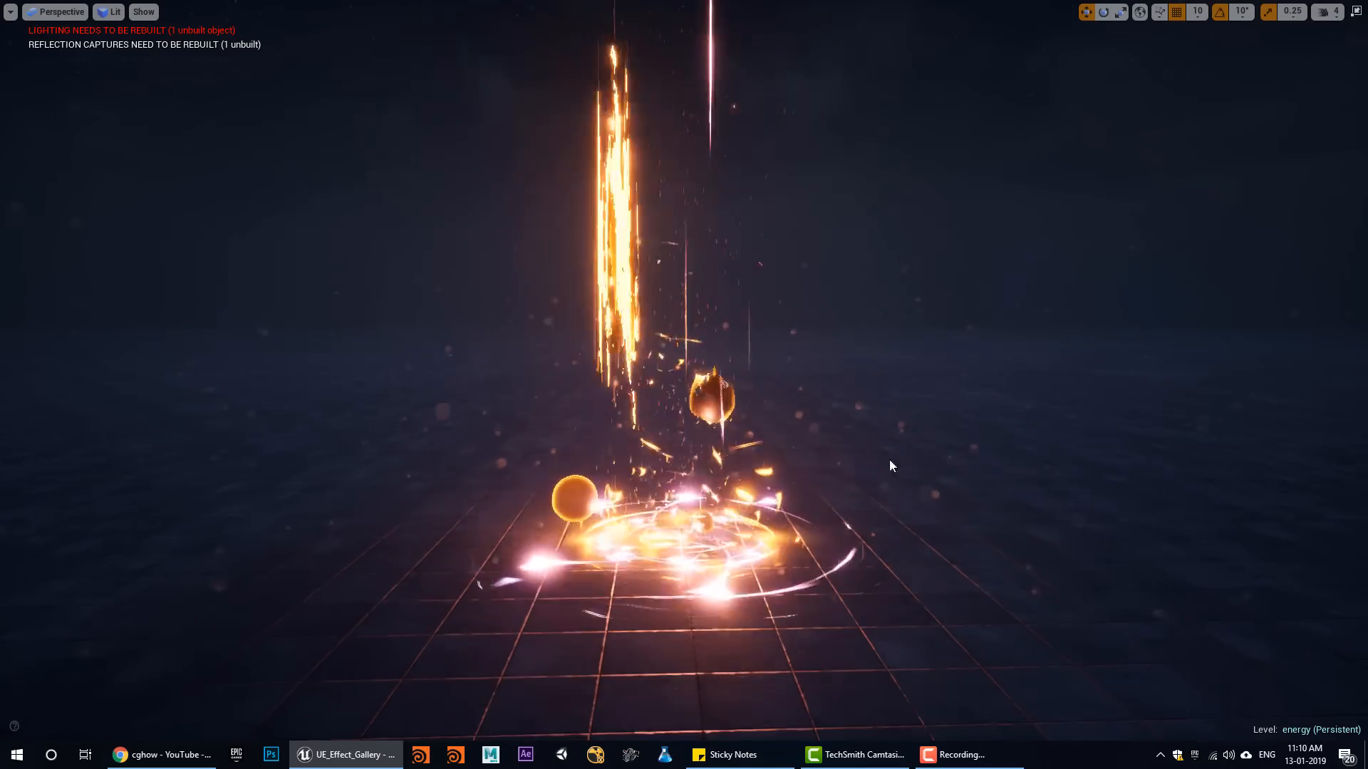
left_click_drag(935, 430, 860, 418, "alt")
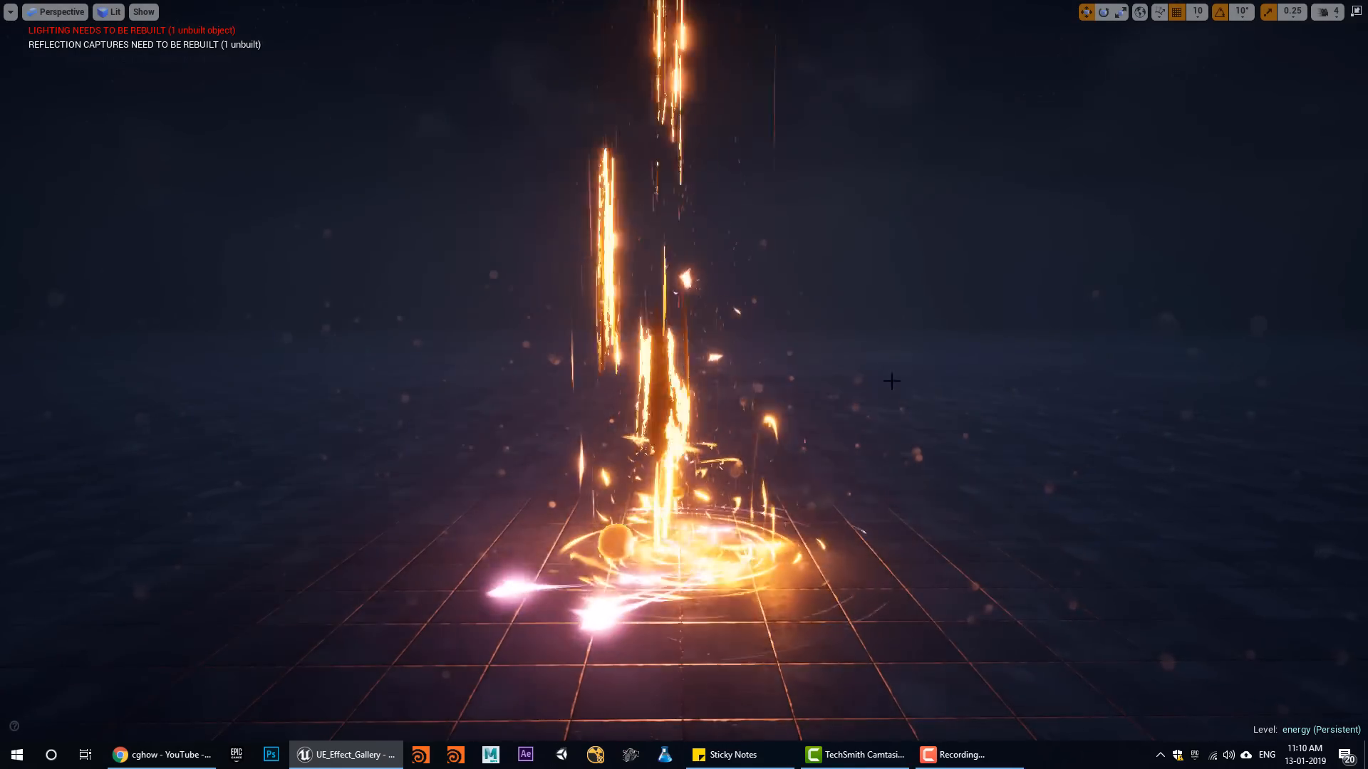
key("F11")
left_click(280, 7)
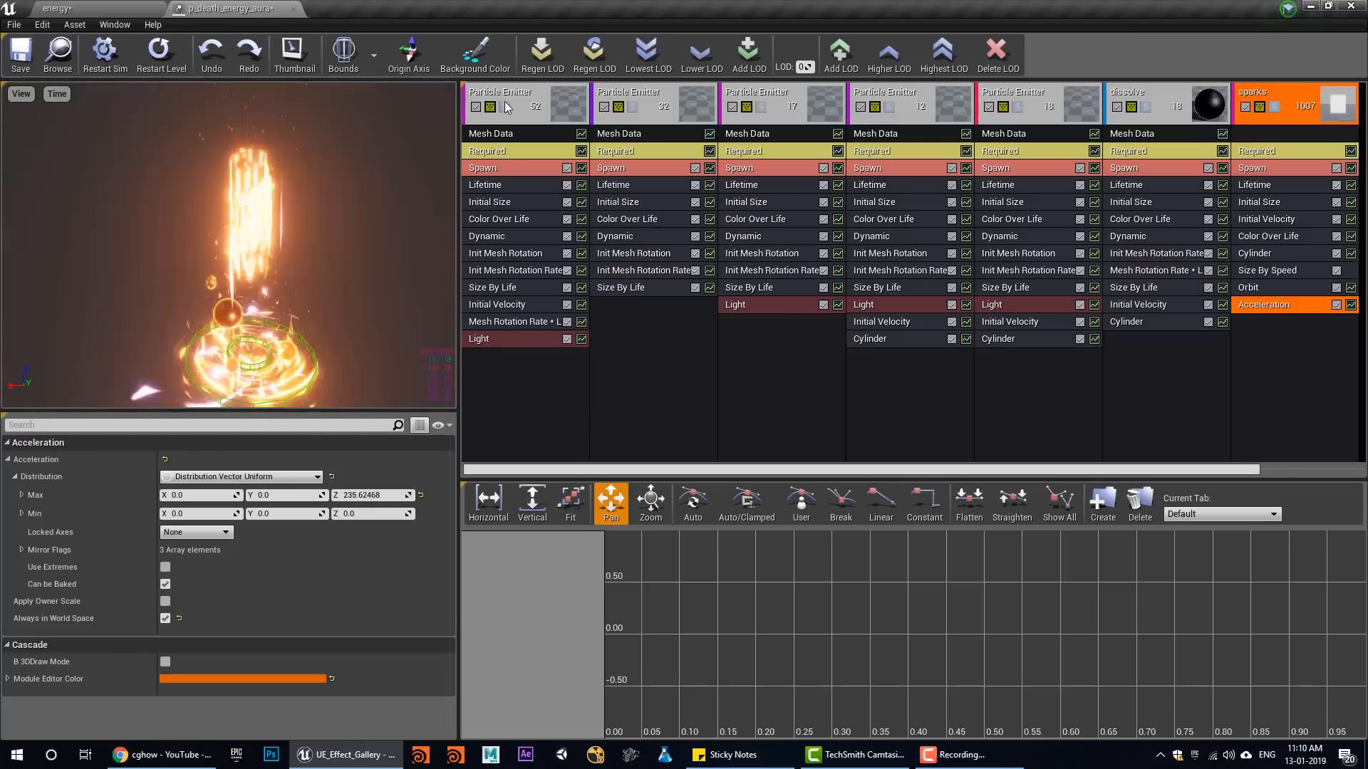
Solo the first particle emitter and inspect the Sphere mesh assigned in its Mesh Data module
left_click(505, 106)
left_click(161, 63)
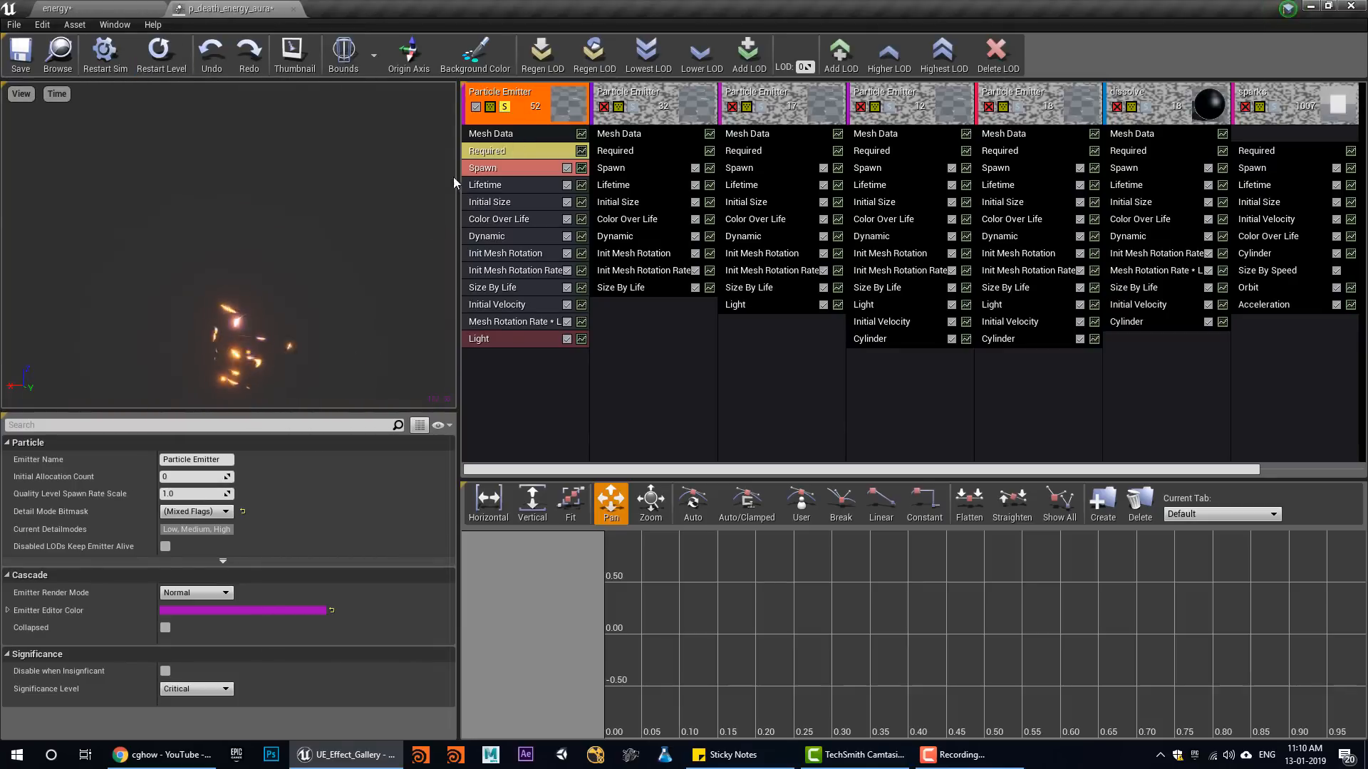
left_click(486, 137)
double_click(191, 493)
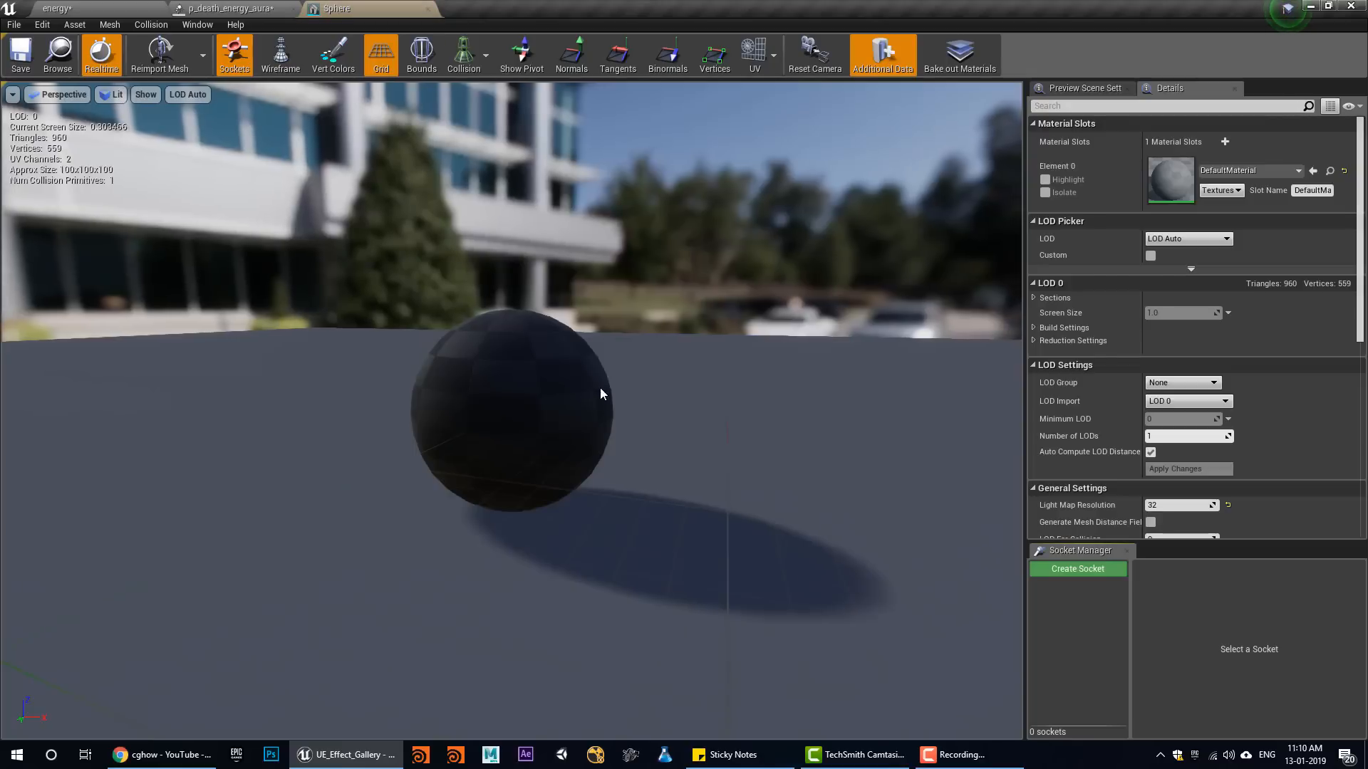
left_click(428, 8)
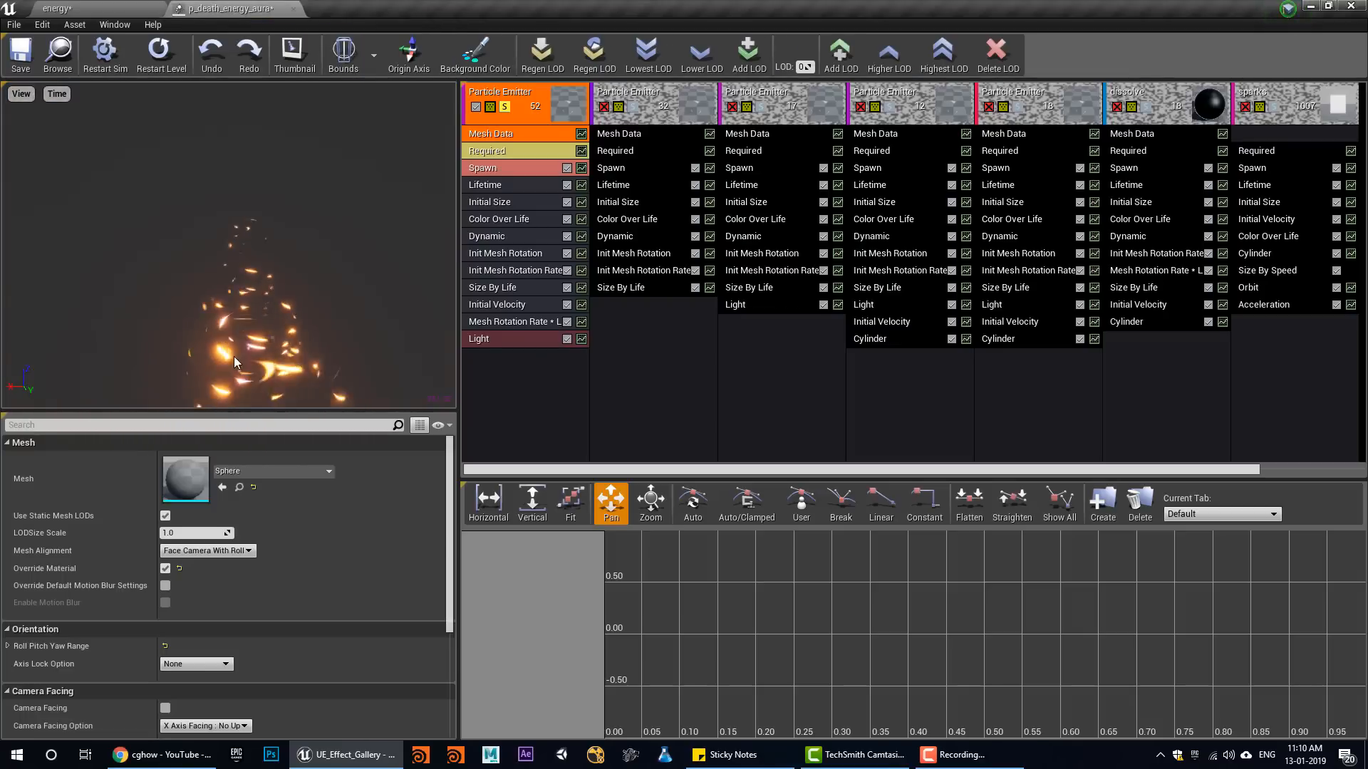
Examine the settings of the first emitter's Initial Size, Size By Life and Light modules
left_click(502, 202)
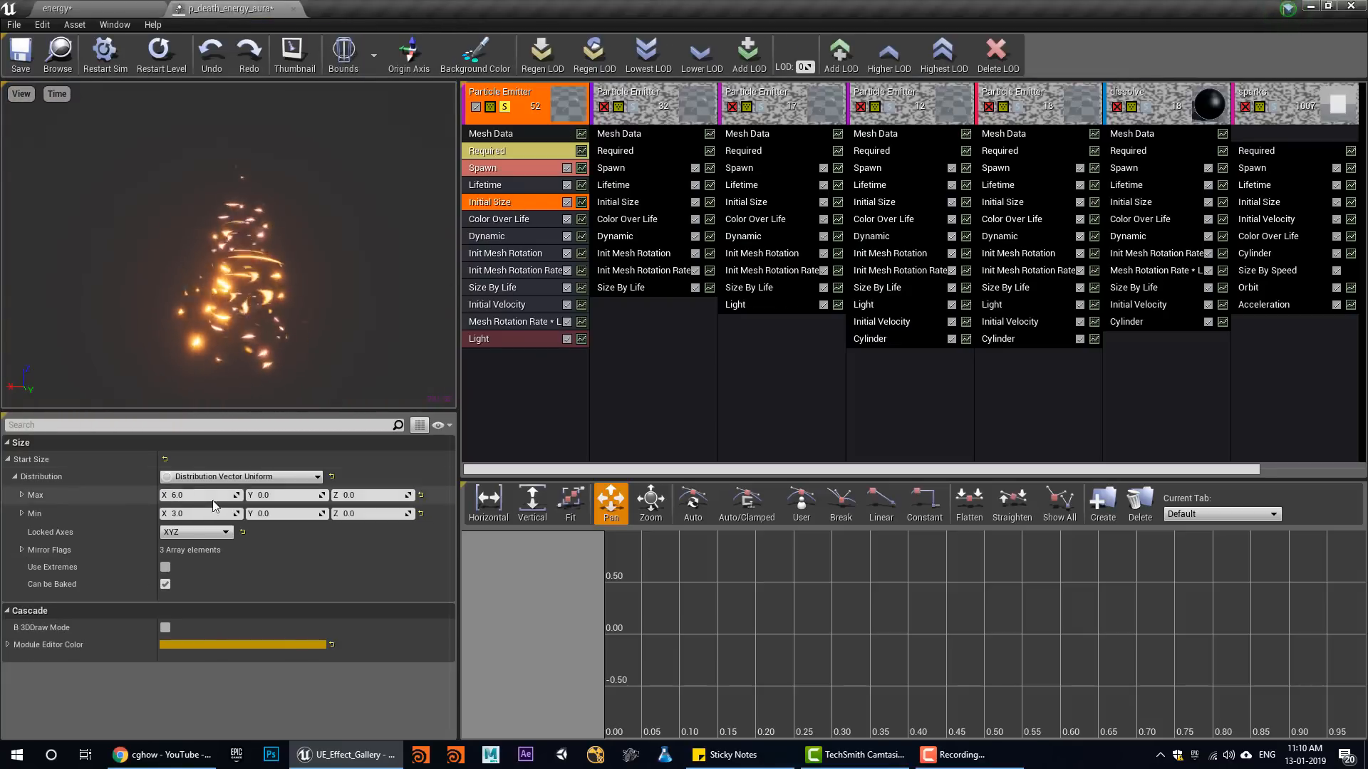
left_click(515, 289)
scroll(249, 621, "down", 10)
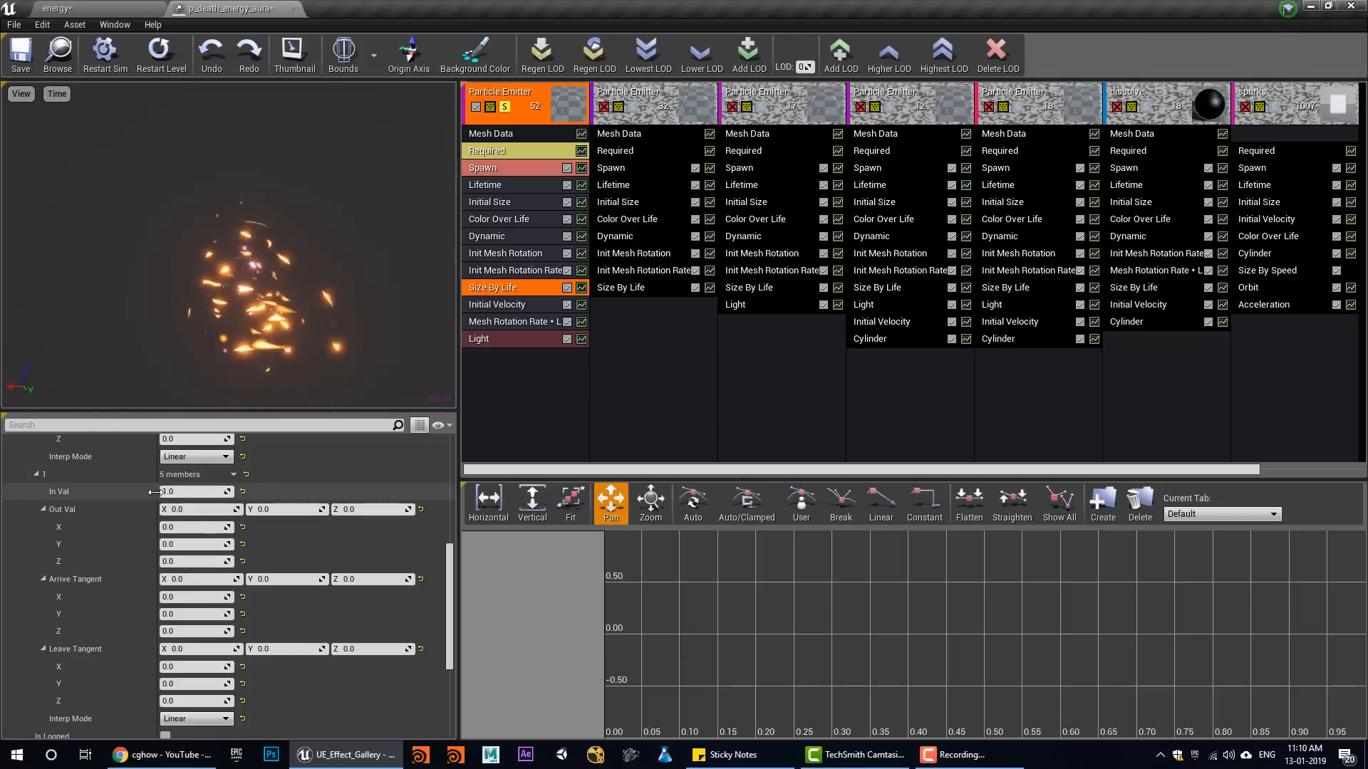
left_click(509, 342)
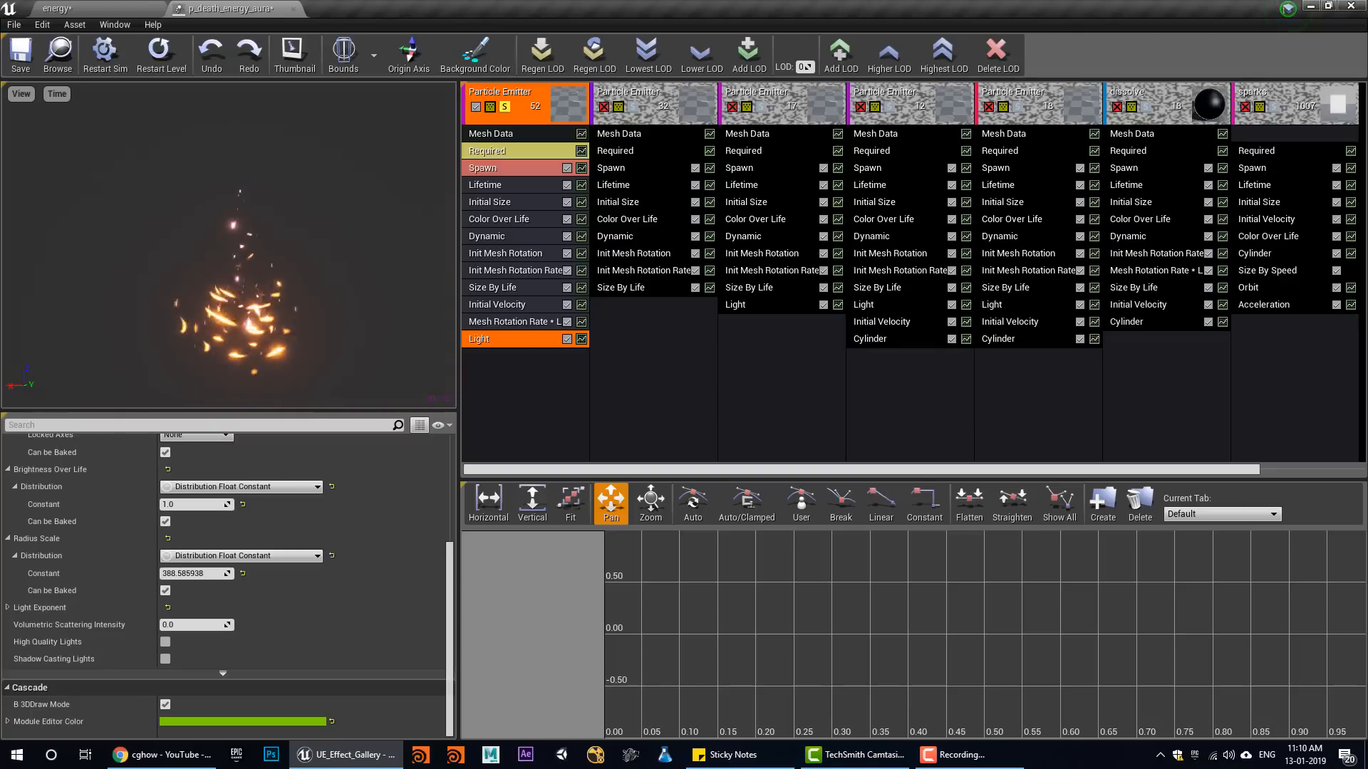
Open the m_tech material assigned in the first emitter's Required module
left_click(474, 151)
scroll(222, 491, "up", 5)
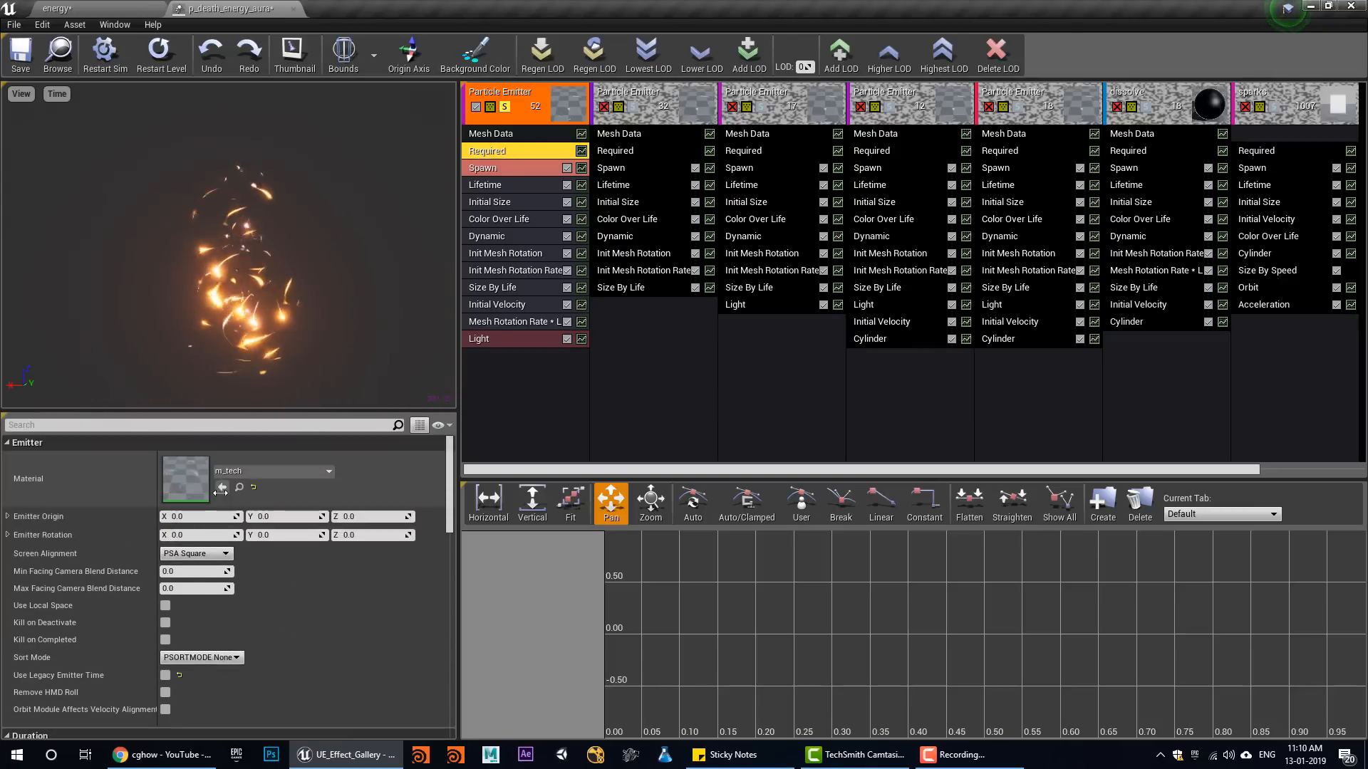
double_click(185, 481)
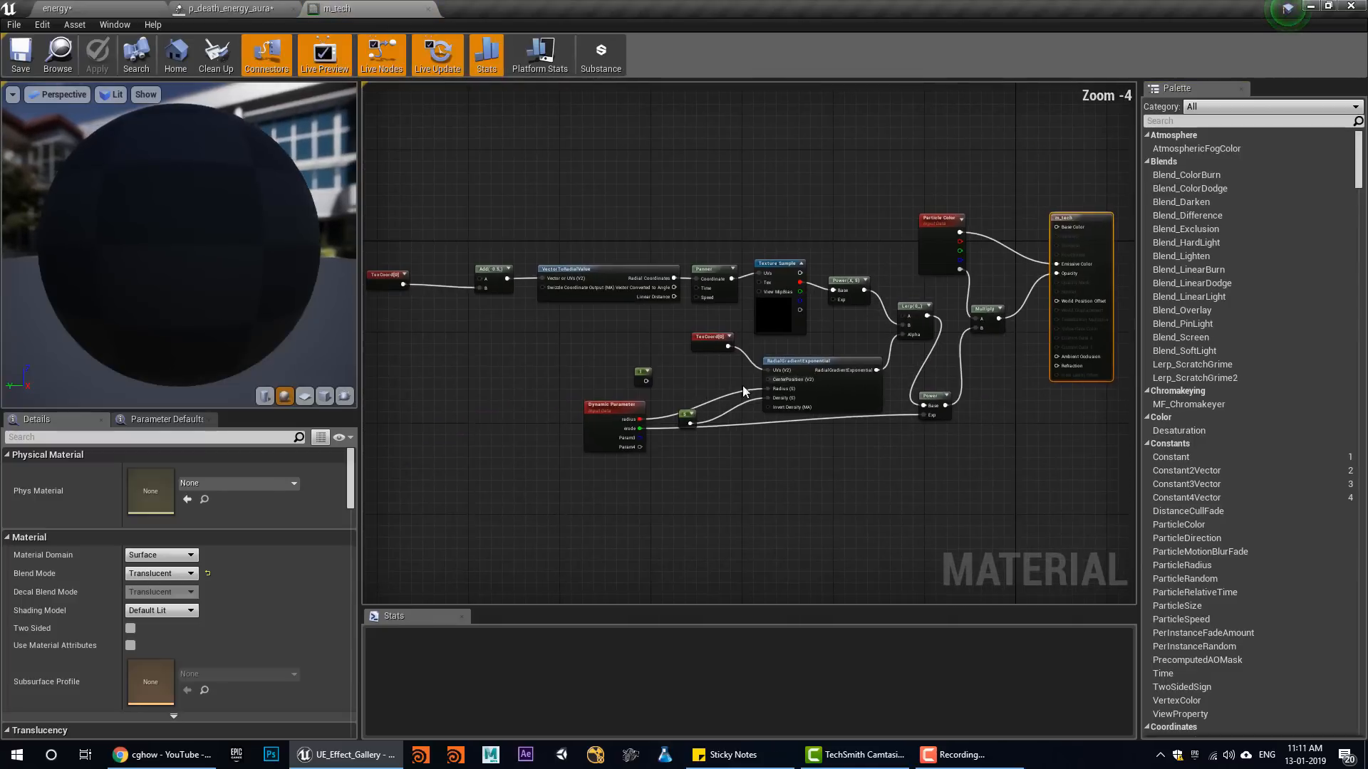
View the T_aura01 texture used by the material's Texture Sample node and close it again
scroll(1061, 278, "up", 4)
left_click(484, 357)
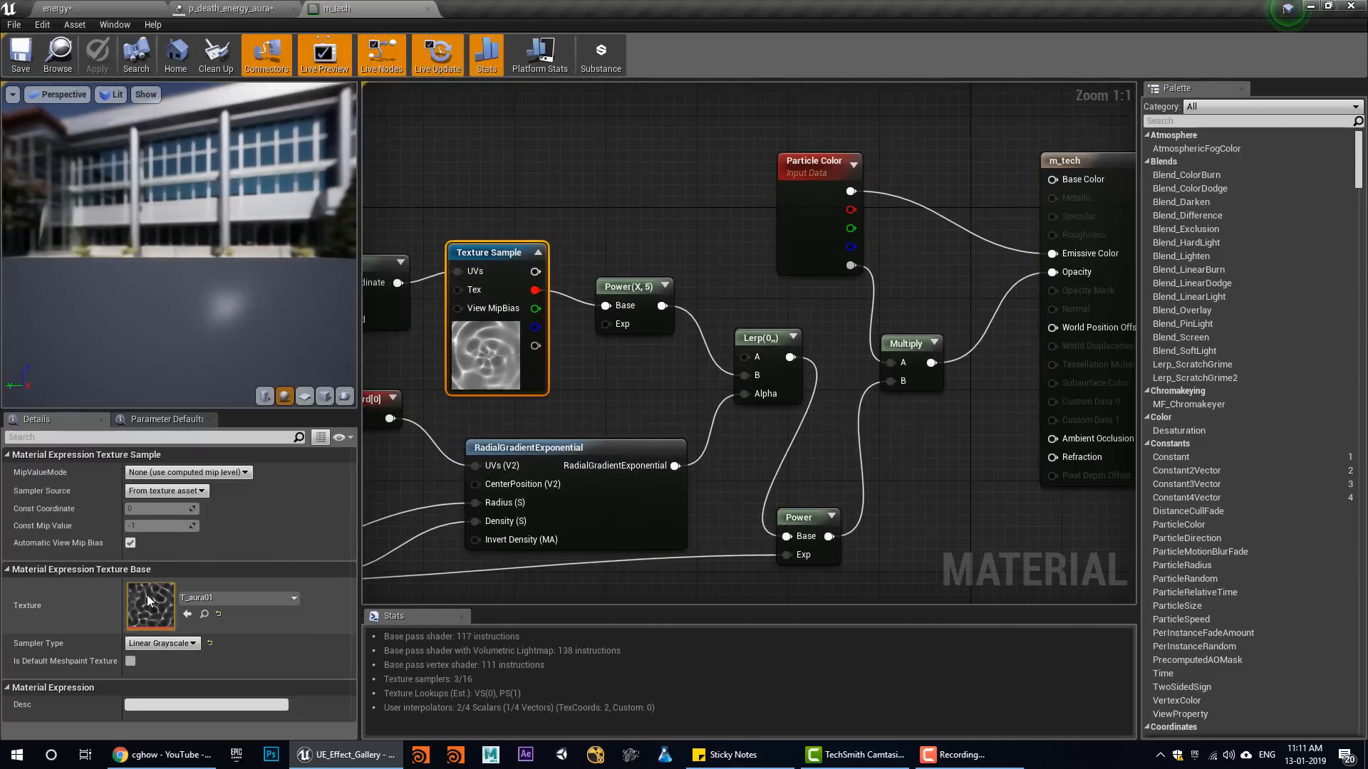
double_click(147, 597)
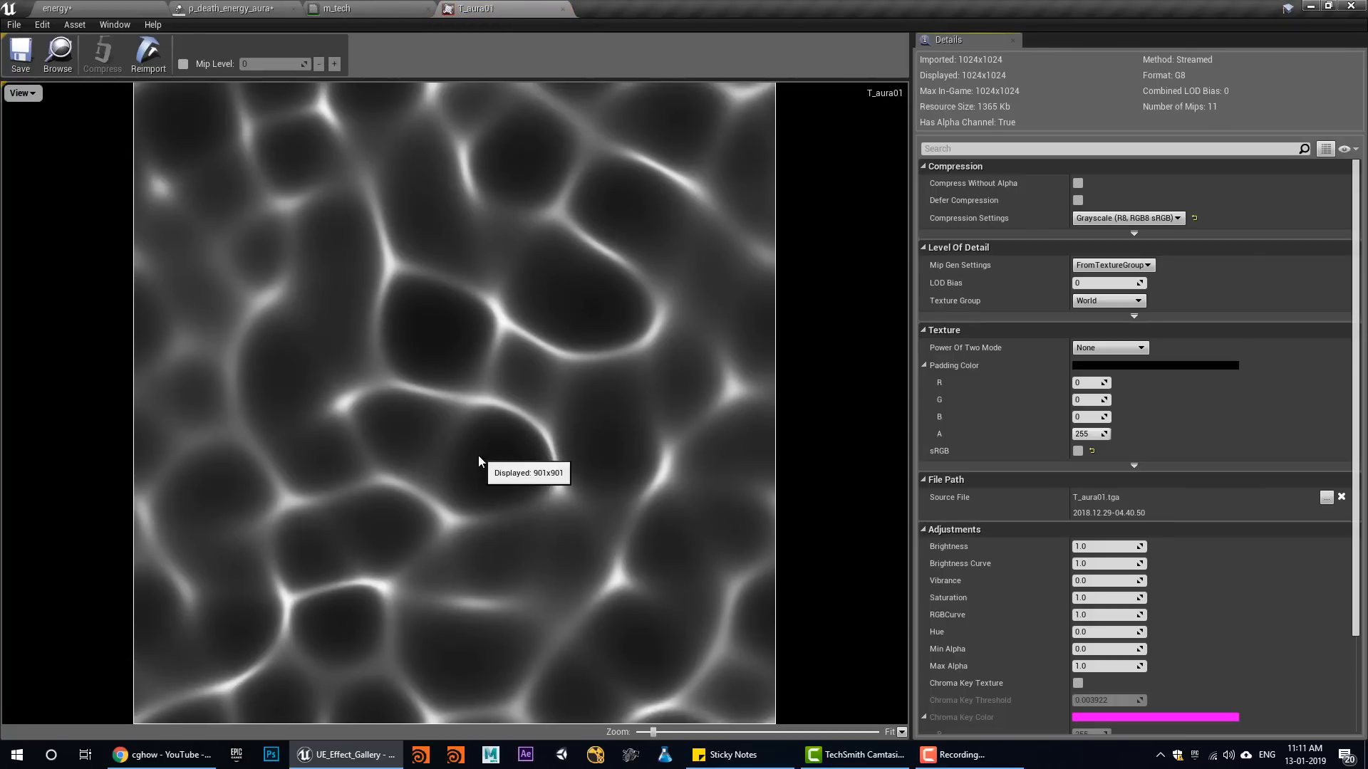
middle_click(467, 7)
Examine how the Panner, Texture Sample, RadialGradientExponential and Dynamic Parameter radius and erode outputs connect in the material graph
right_click_drag(554, 506, 837, 354)
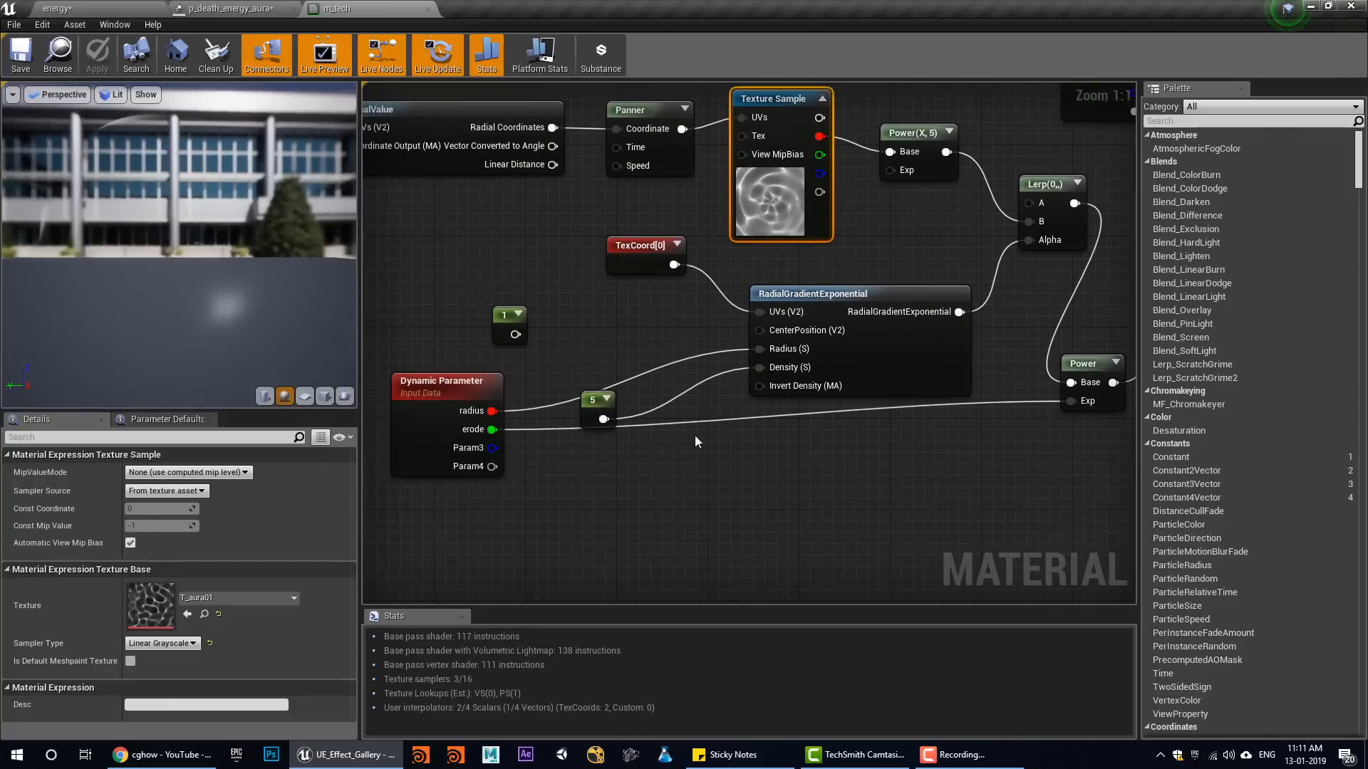
right_click_drag(696, 439, 508, 599)
right_click_drag(549, 370, 660, 363)
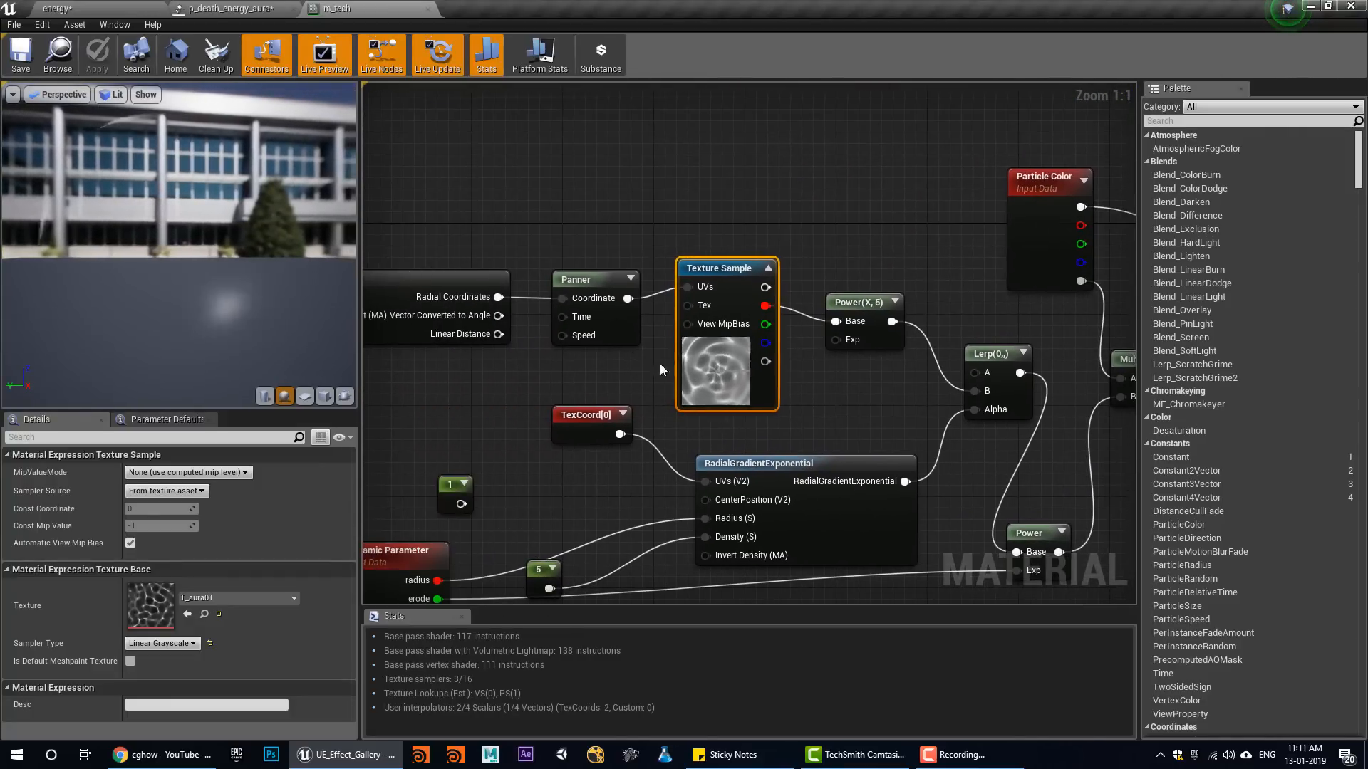
right_click_drag(531, 285, 388, 285)
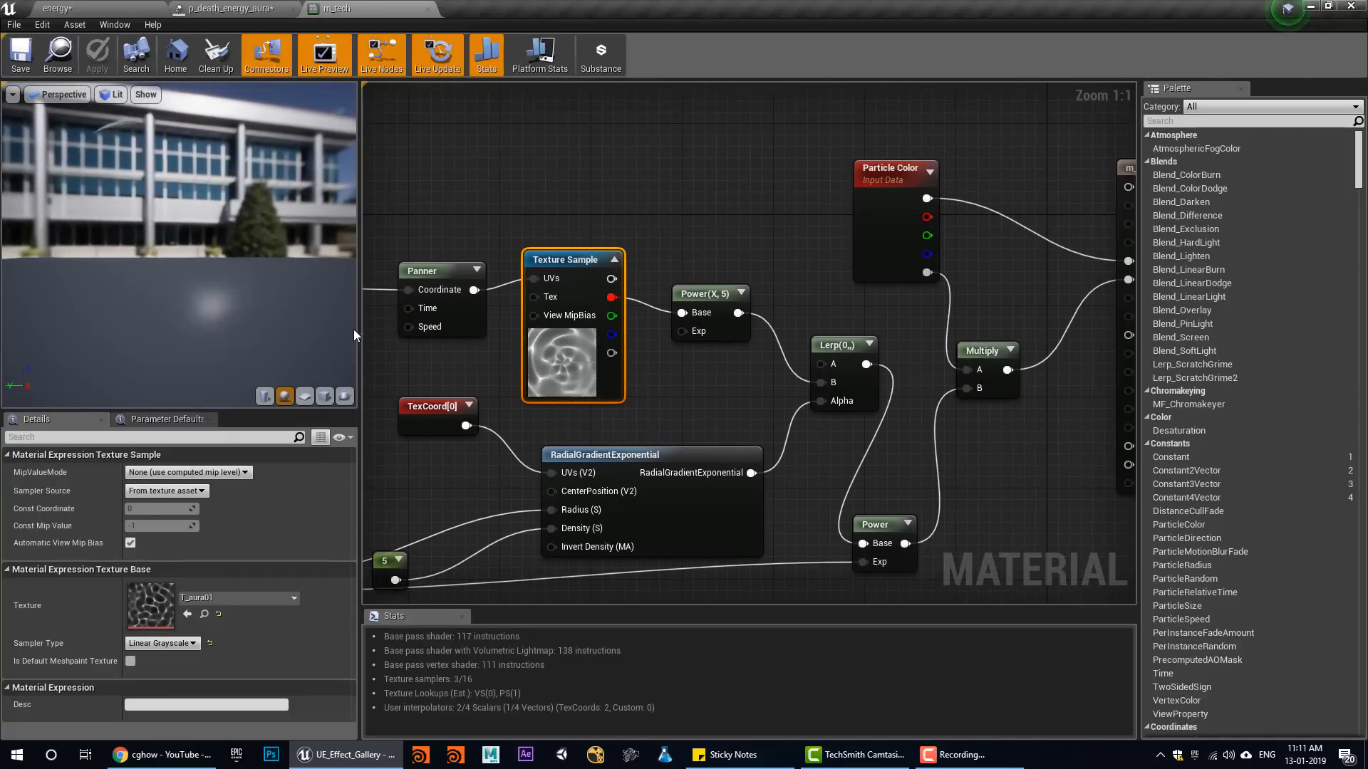
right_click_drag(738, 413, 729, 298)
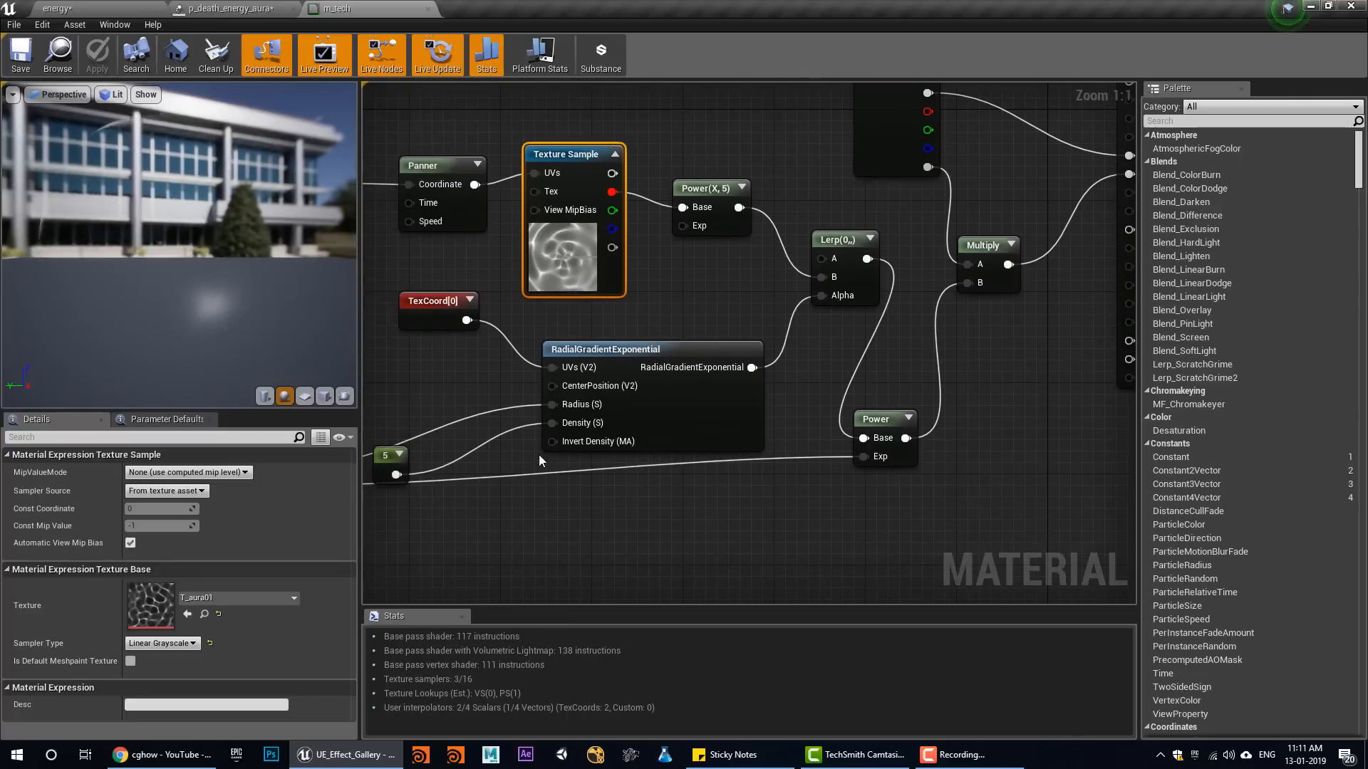
mouse_move(538, 455)
right_mouse_down()
mouse_move(728, 428)
mouse_move(565, 448)
right_mouse_up()
left_click(464, 429)
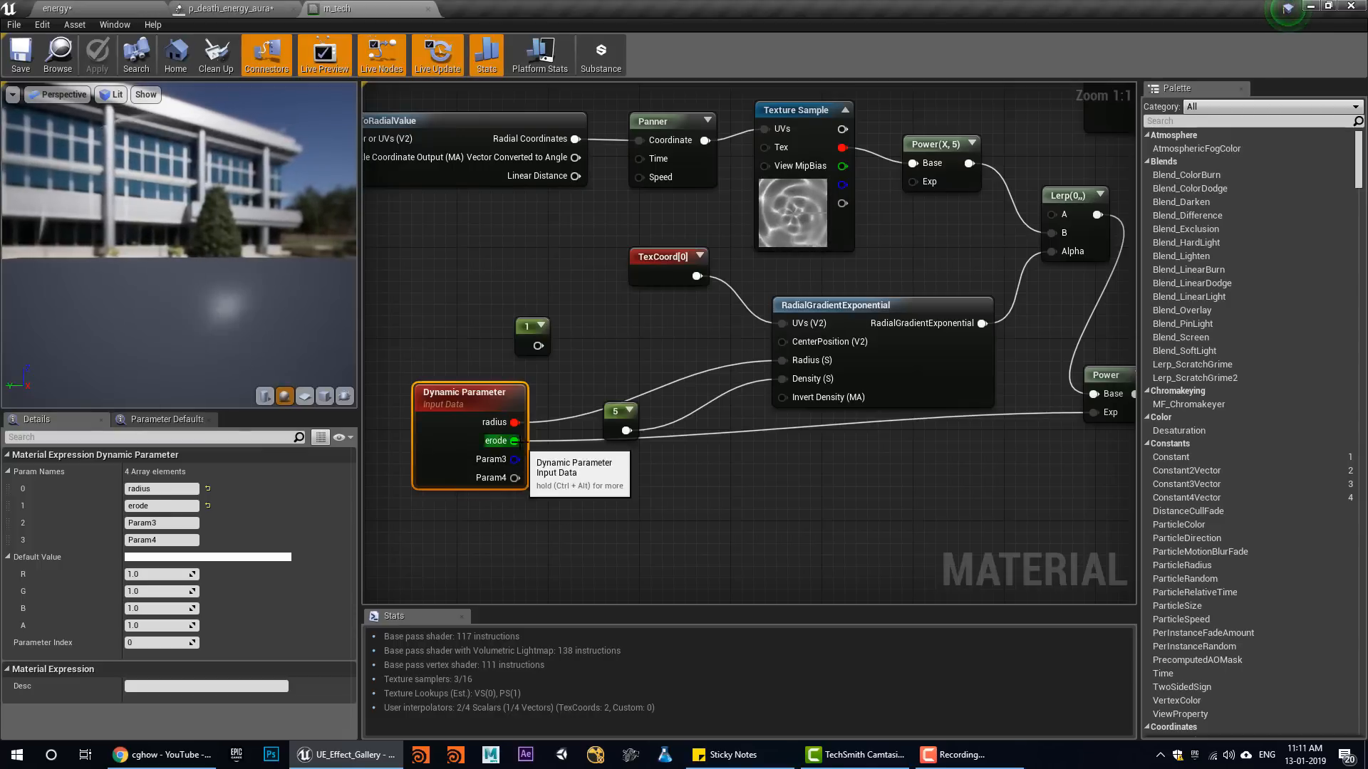
right_click_drag(801, 240, 666, 294)
left_click(656, 264)
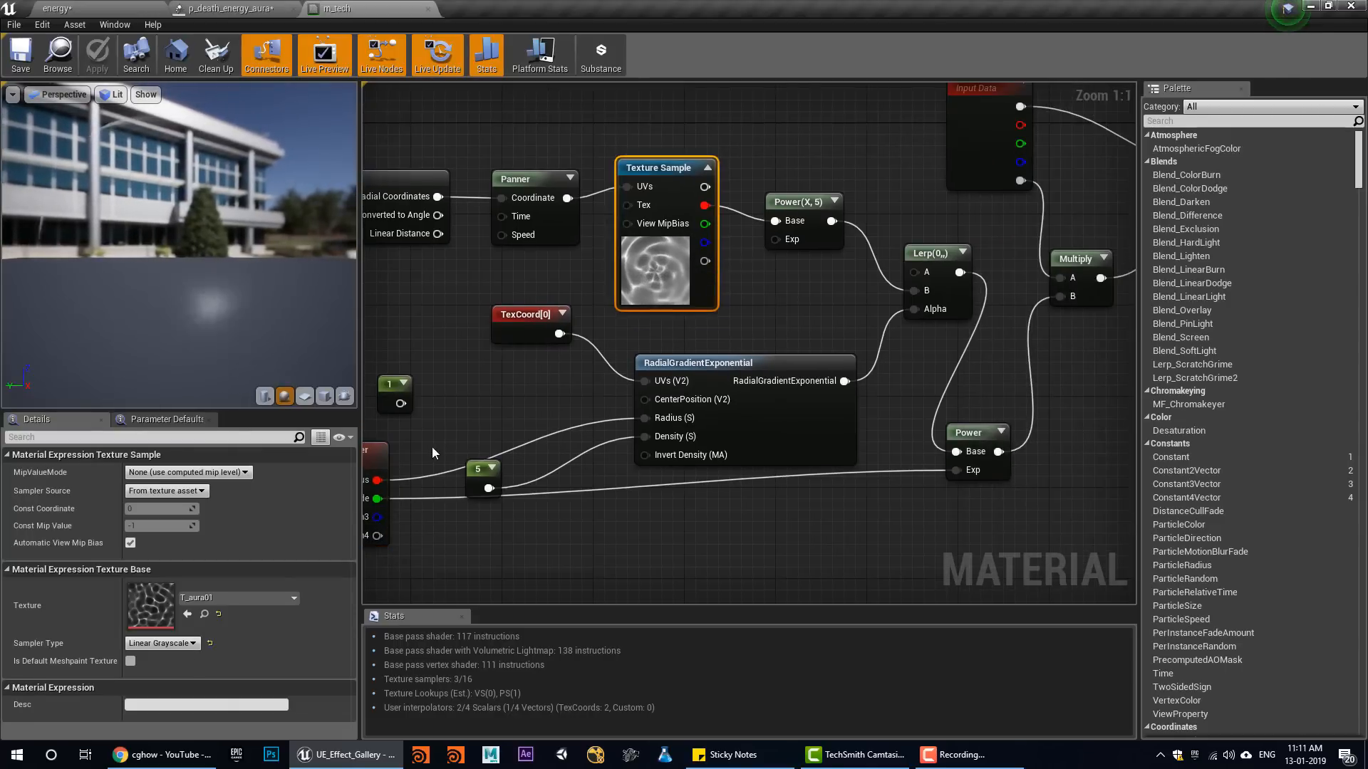
right_click_drag(432, 447, 570, 431)
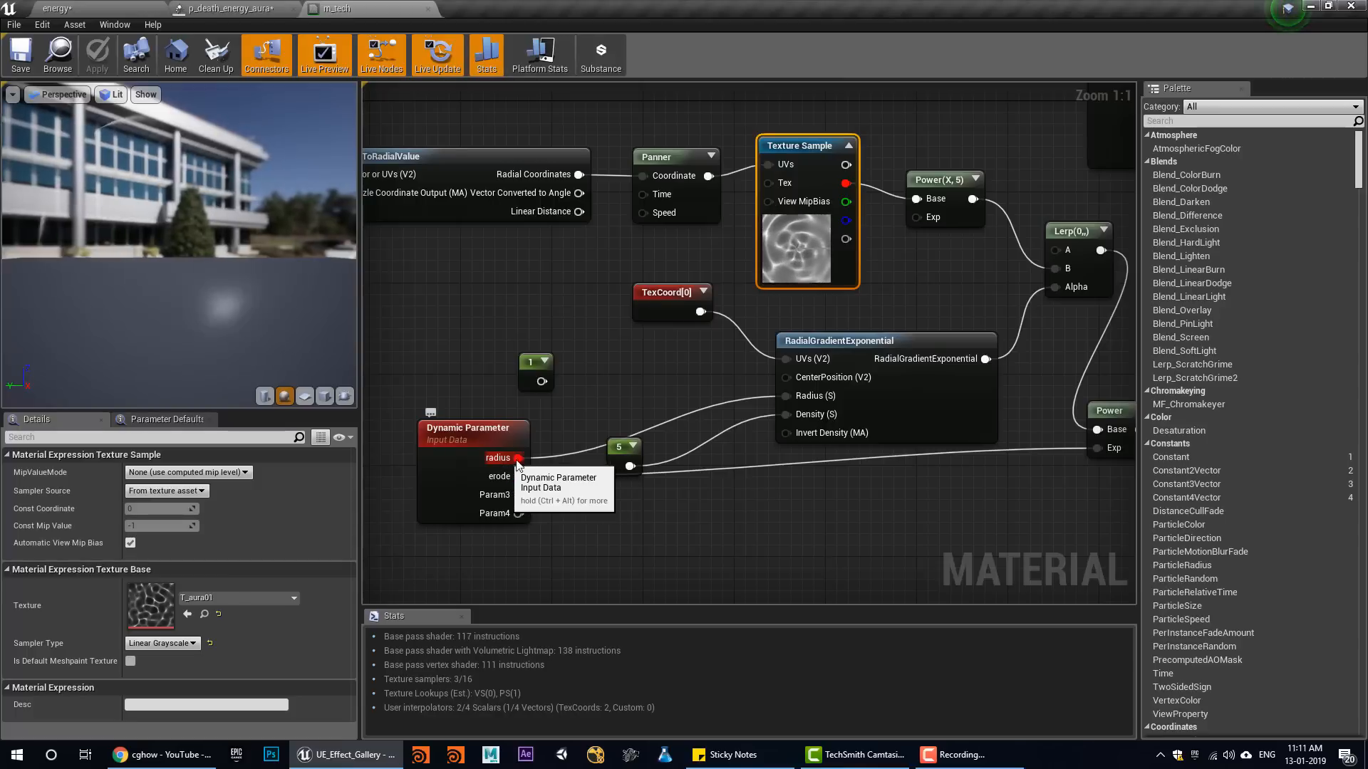
right_click_drag(724, 361, 594, 443)
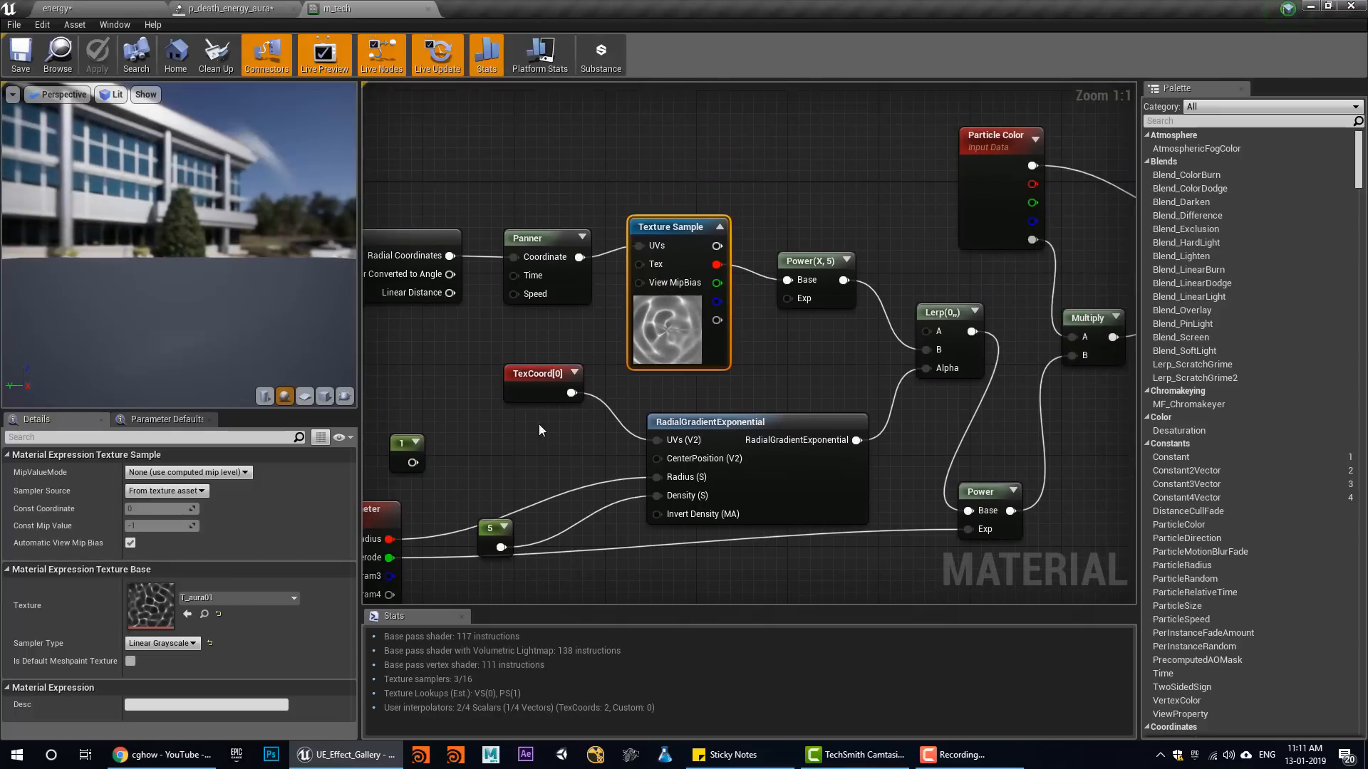
Preview the material on a cube and inspect its faces from several angles
left_click(324, 396)
left_click_drag(280, 375, 320, 379)
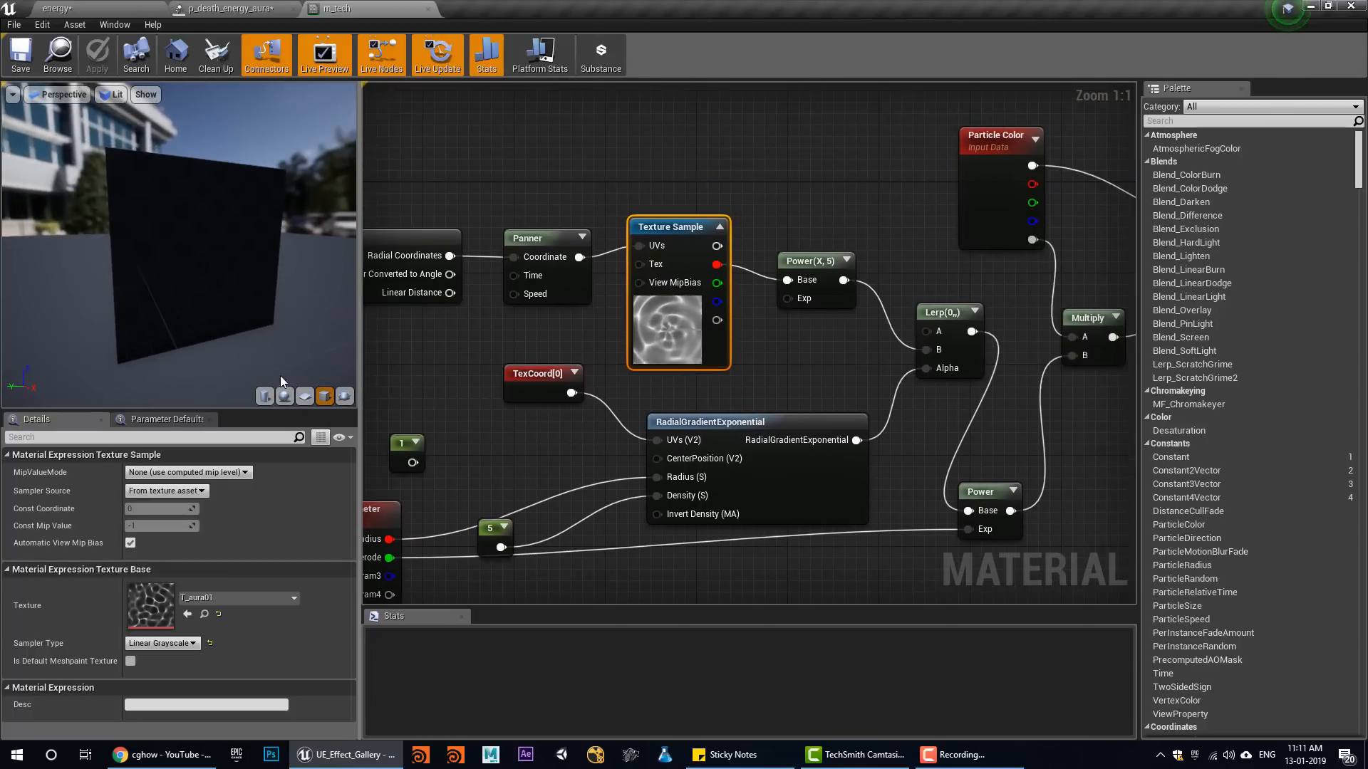
left_click_drag(246, 302, 258, 302)
left_click_drag(109, 165, 164, 169)
left_click_drag(234, 264, 261, 212)
Test the Dynamic Parameter's default R value for radius at 0, 0.1 and 0.2, and set it back to 1
right_click_drag(470, 456, 560, 406)
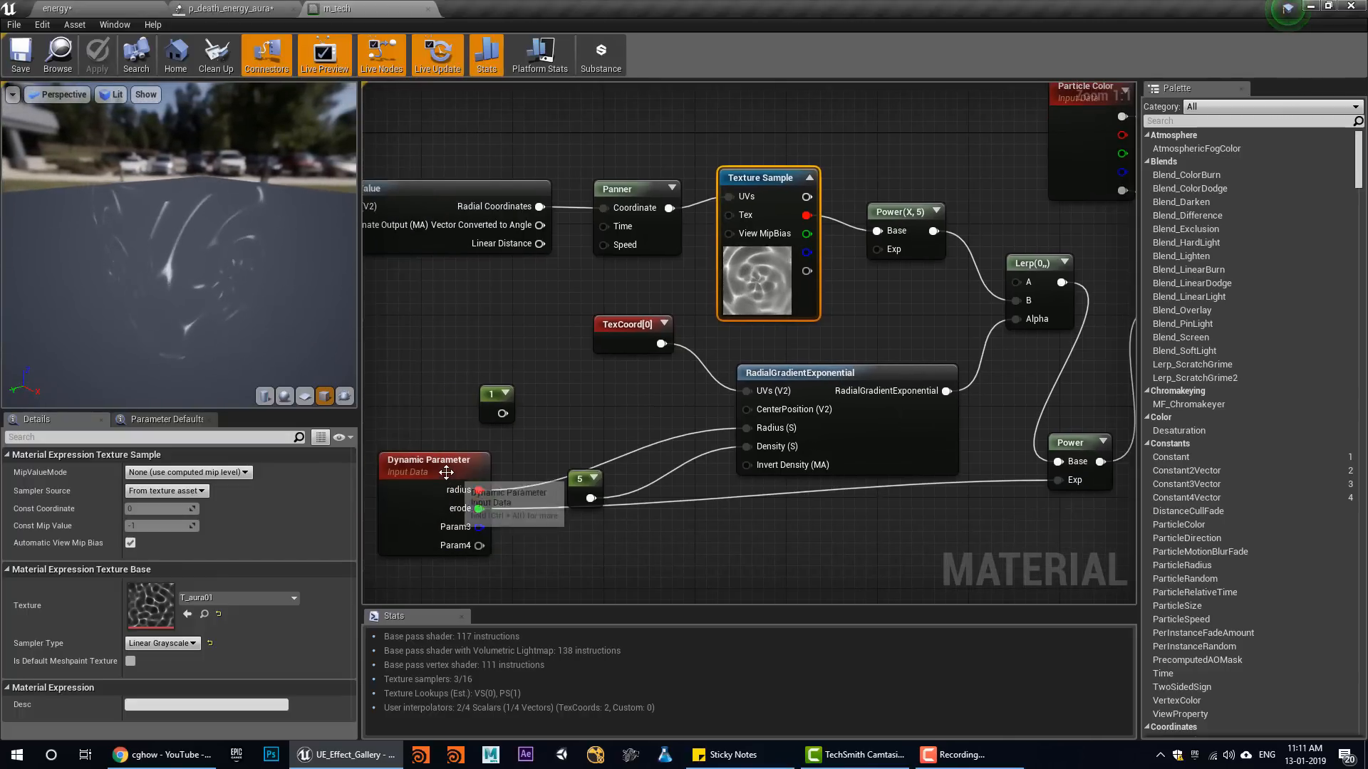
left_click(445, 471)
left_click(170, 572)
type("0")
key("Return")
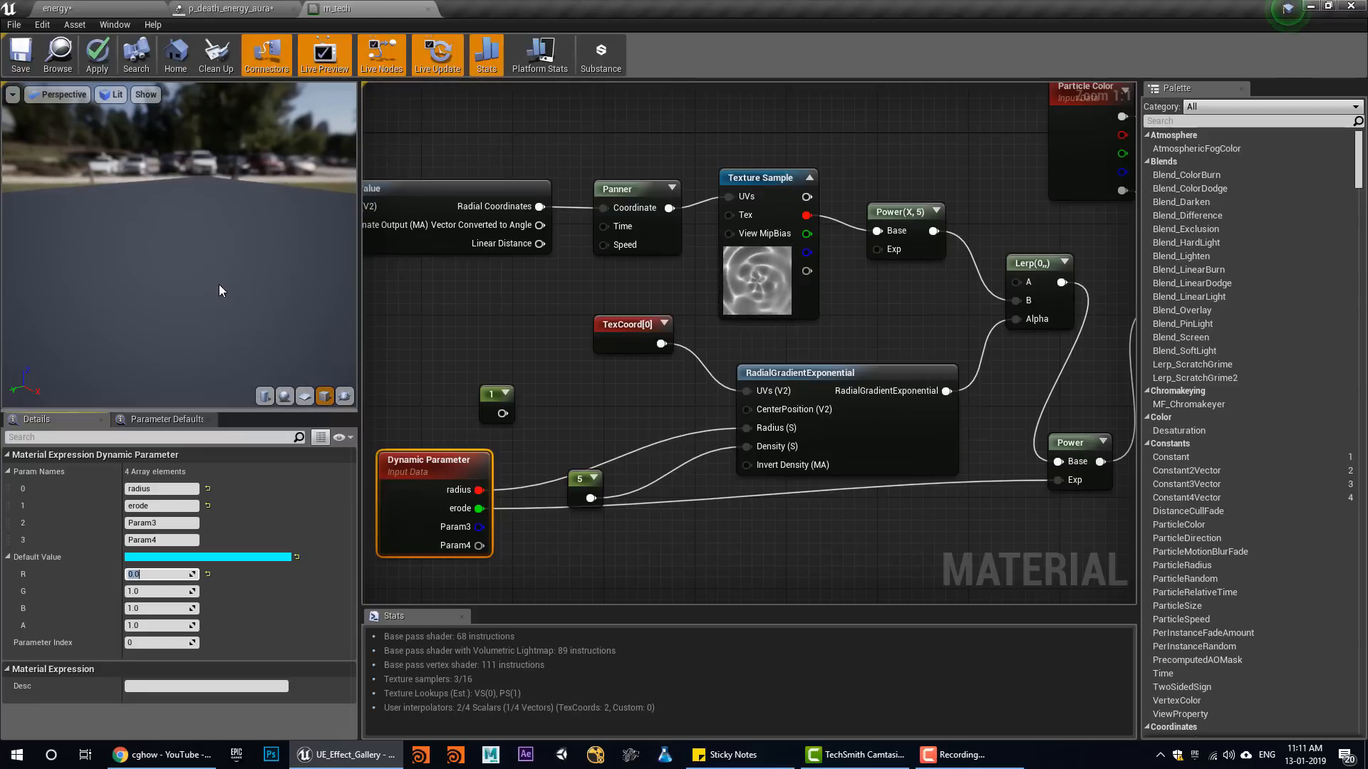
type("0.1")
key("Return")
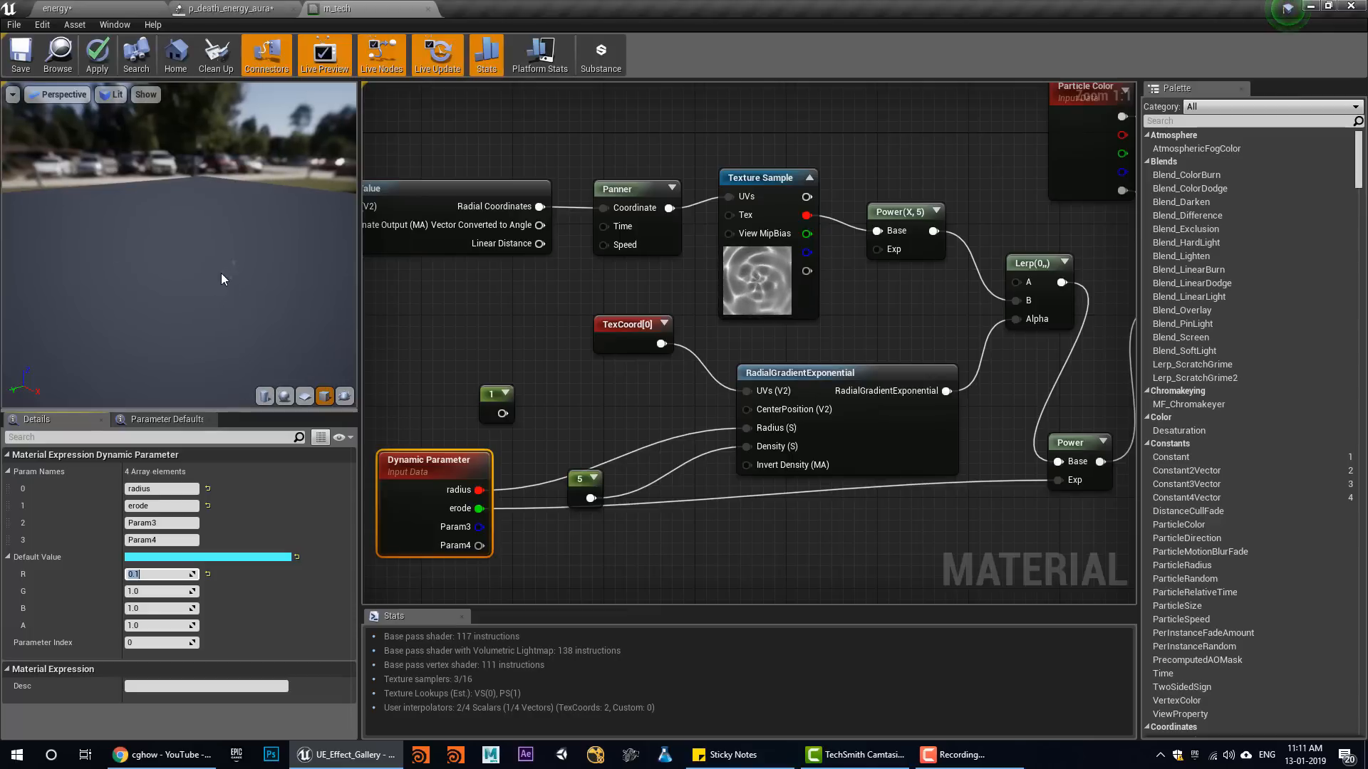
type(".2")
key("Return")
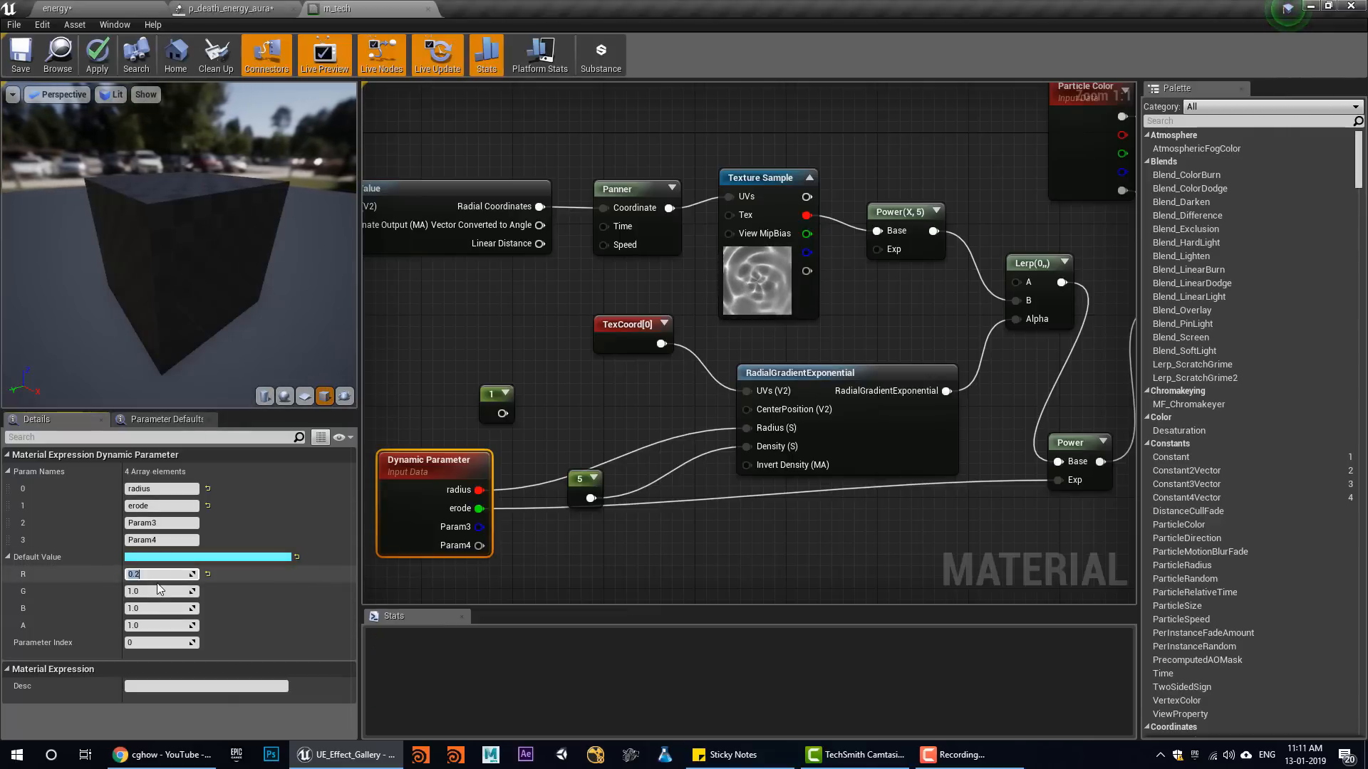
type("1")
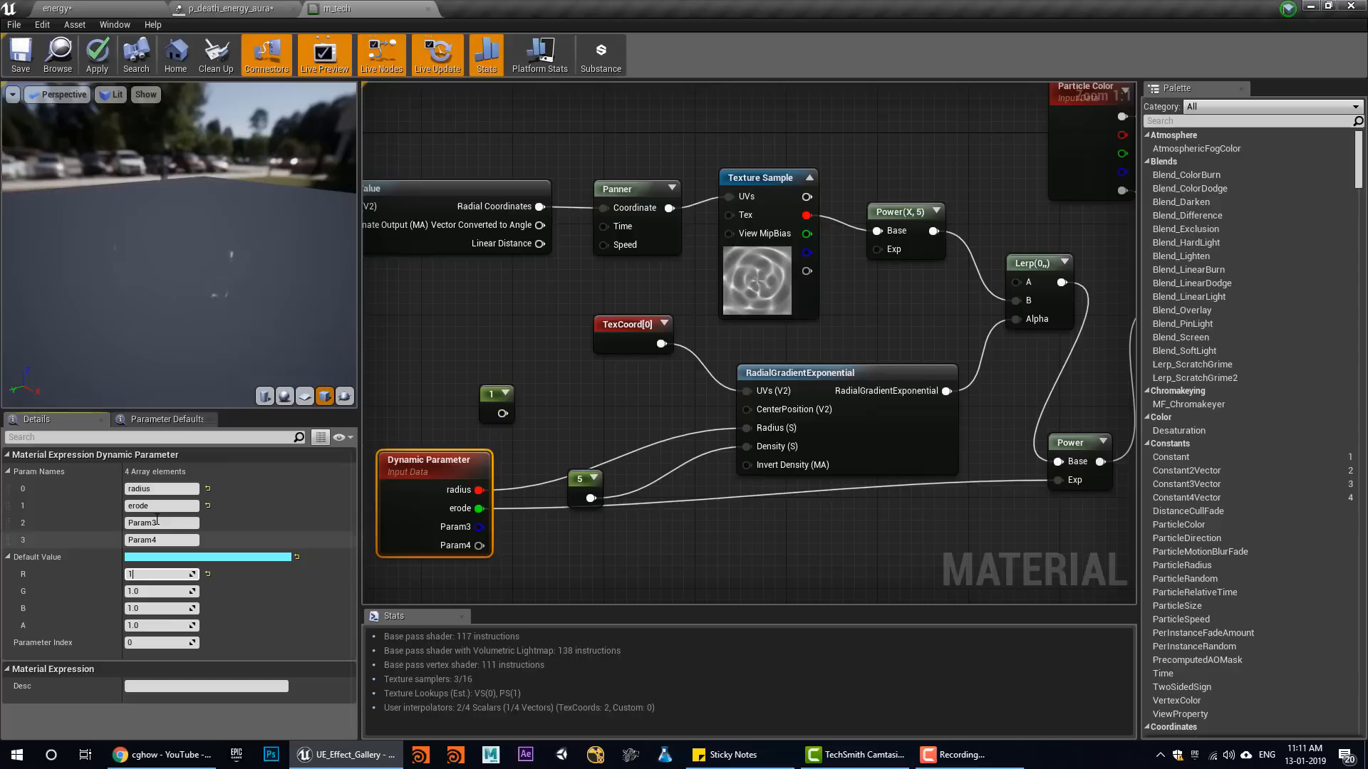
key("Return")
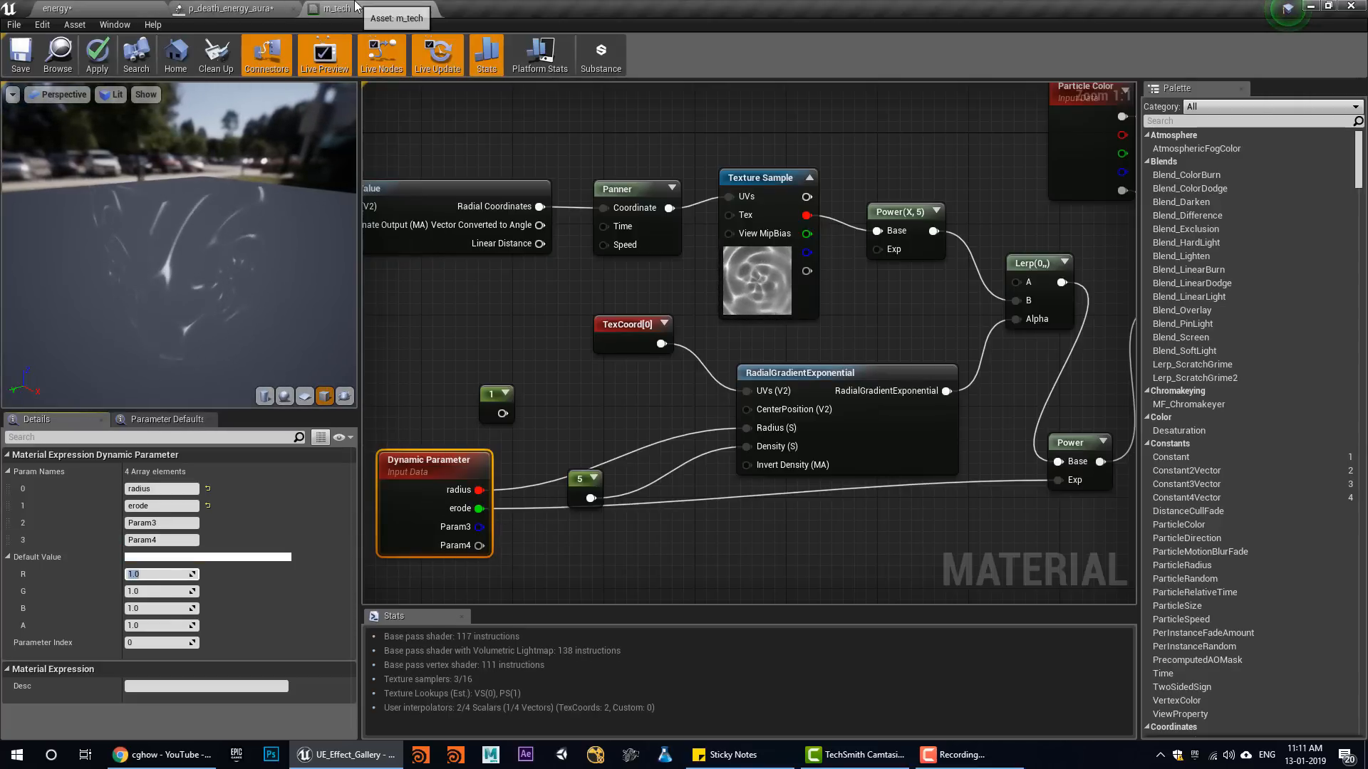
Close the m_tech material without applying its changes and return to the particle system
left_click(254, 8)
middle_click(352, 7)
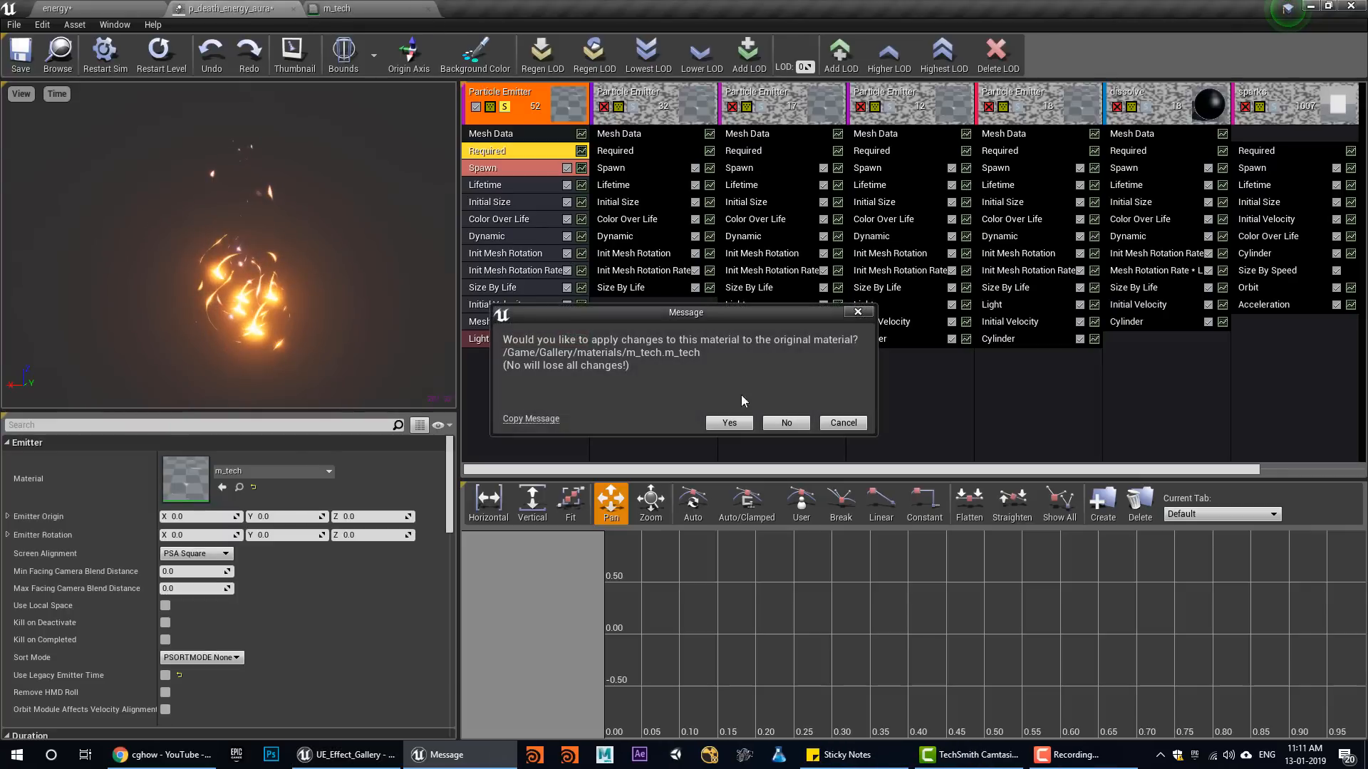
left_click(786, 423)
Examine the radius curve points in the first emitter's Dynamic module and the colour values in its Color Over Life module
left_click(498, 237)
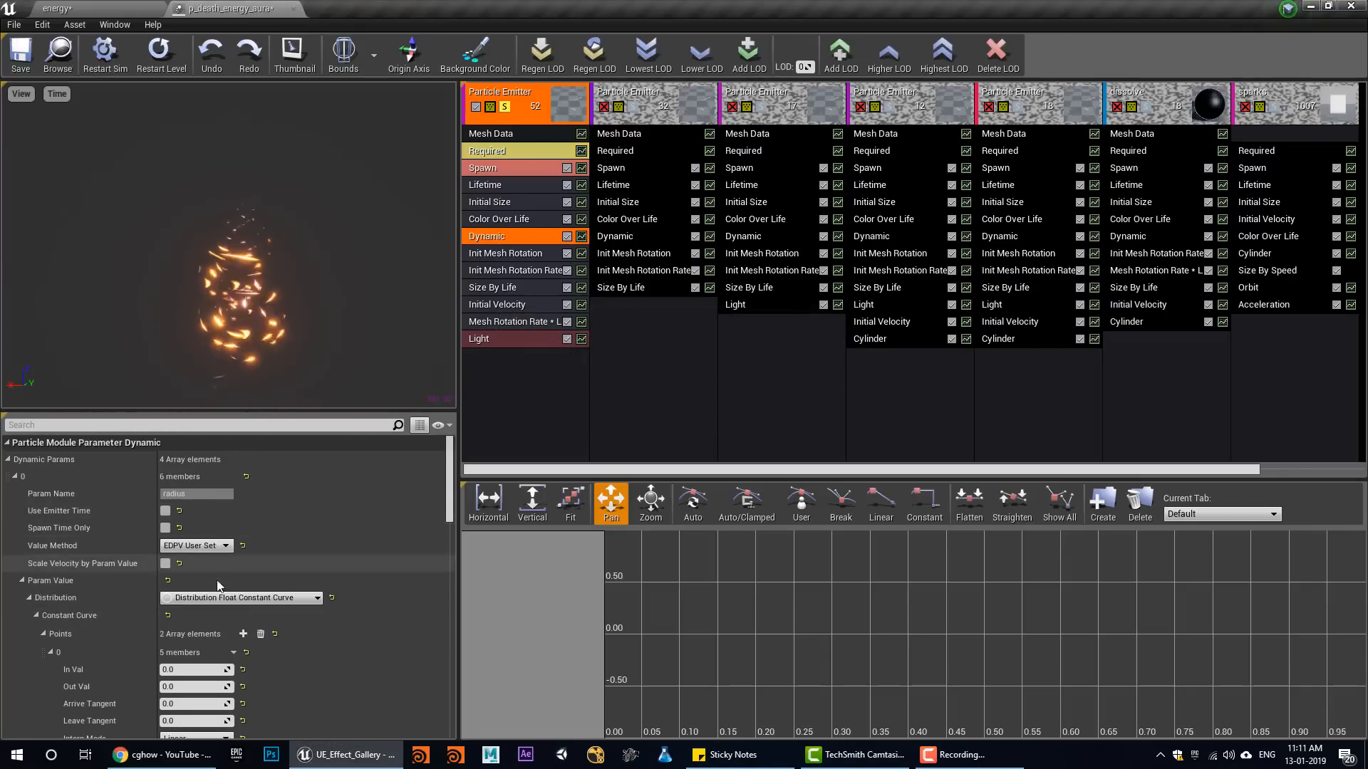
scroll(207, 563, "down", 3)
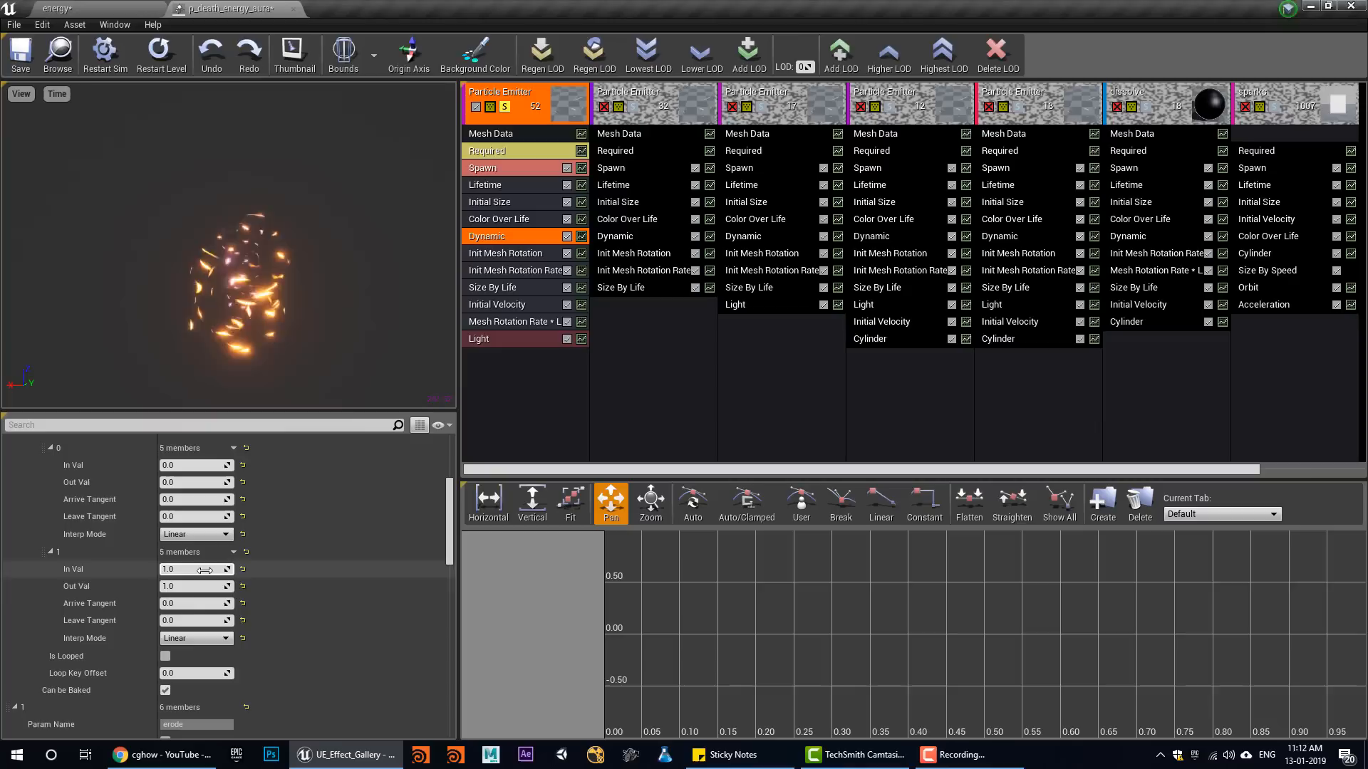
scroll(217, 584, "up", 1)
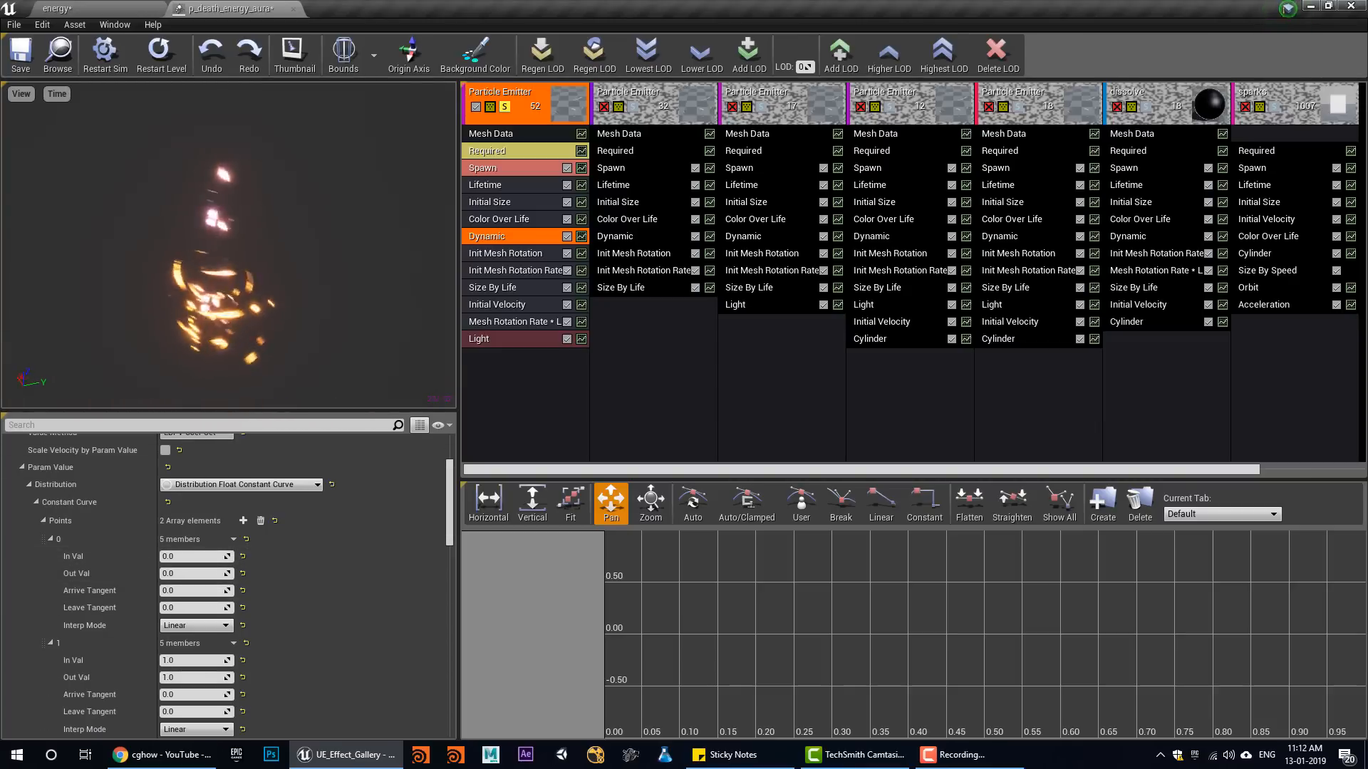
left_click(551, 219)
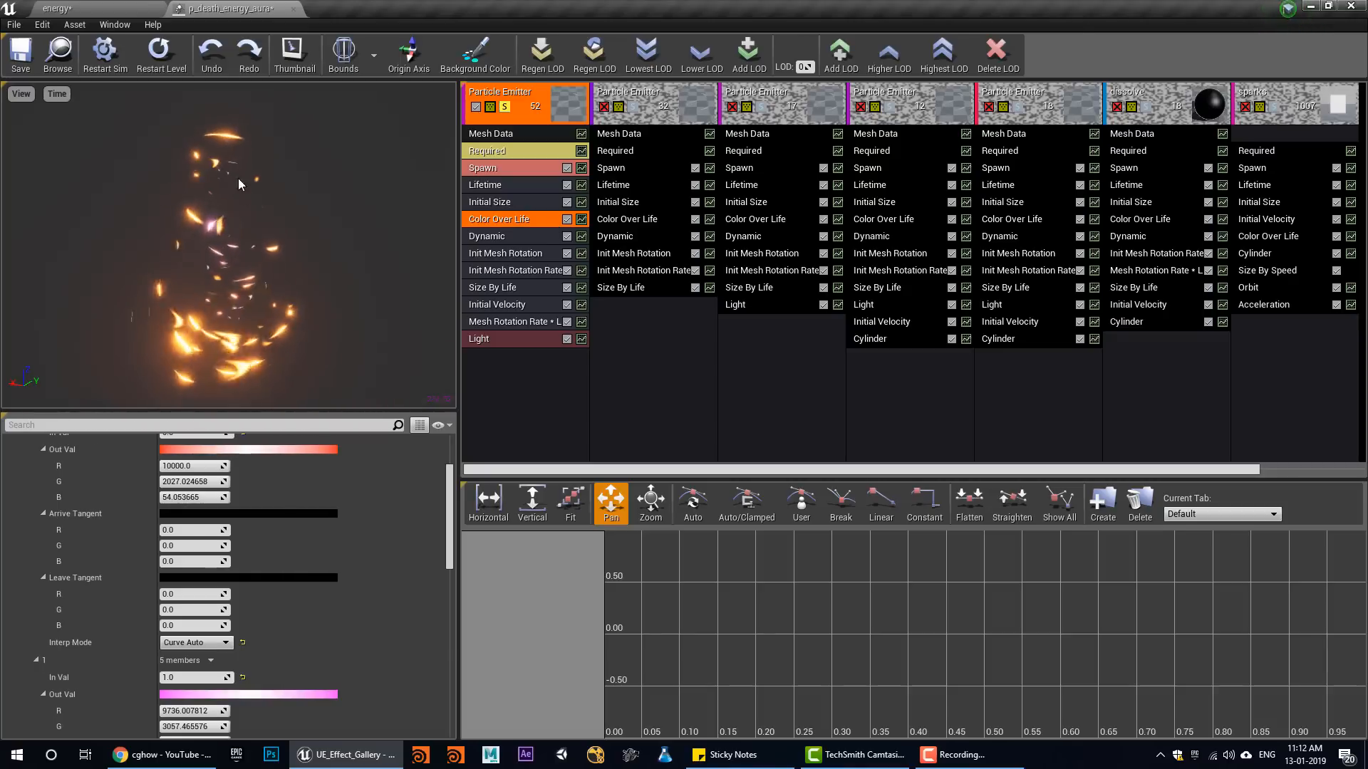
Turn off solo on the first emitter and solo the second particle emitter instead
left_click(506, 107)
left_click(634, 106)
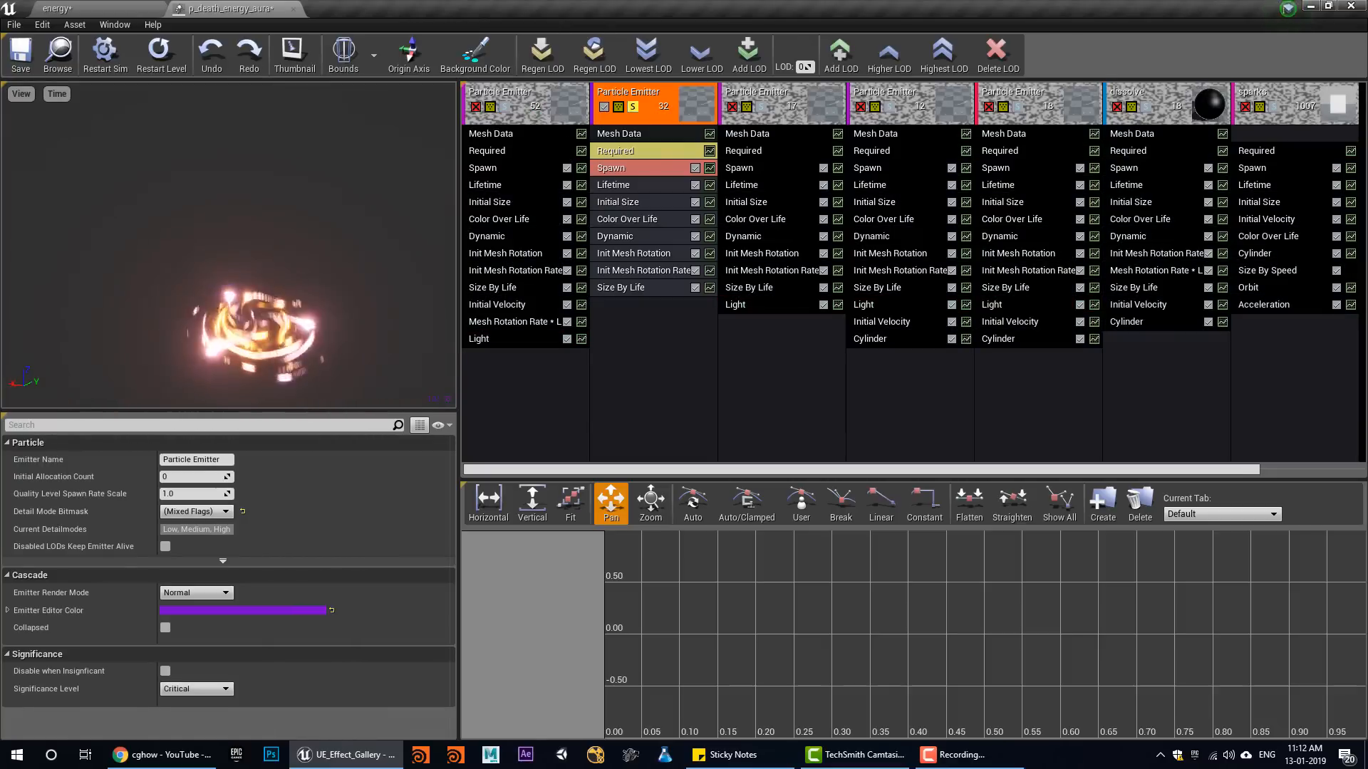
Examine the second emitter's Initial Size module and solo the third emitter in its place
left_click(643, 271)
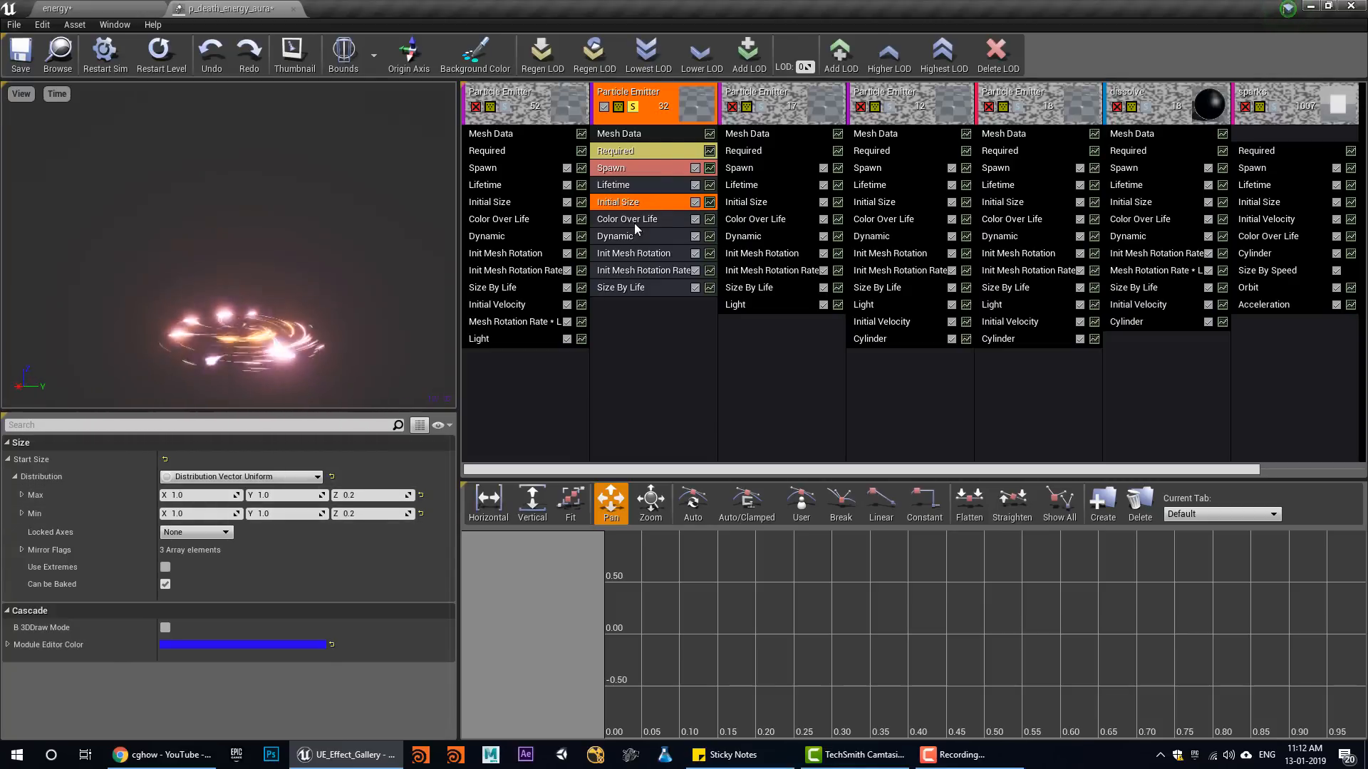
left_click(632, 106)
left_click(760, 107)
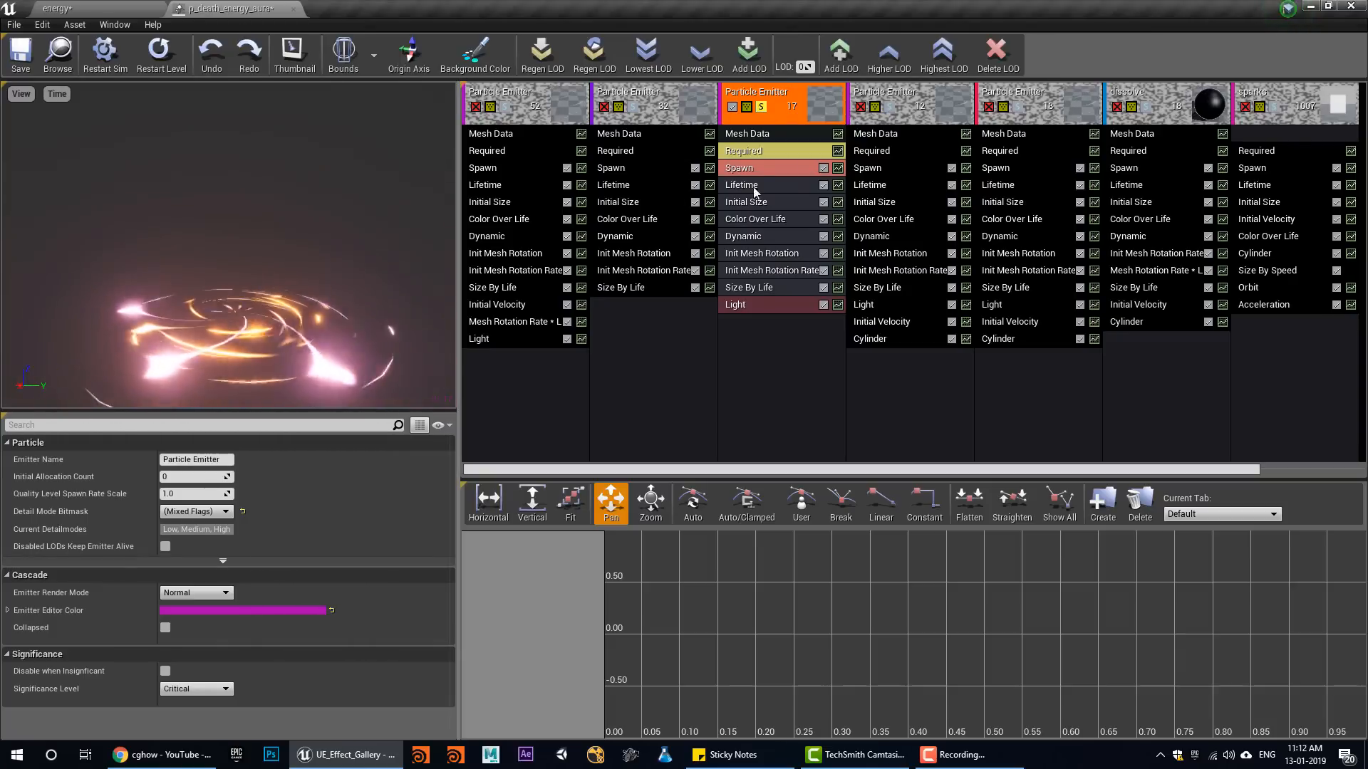
Solo the fourth emitter instead and examine its Initial Velocity, Cylinder and Size By Life modules
left_click(760, 107)
left_click(889, 107)
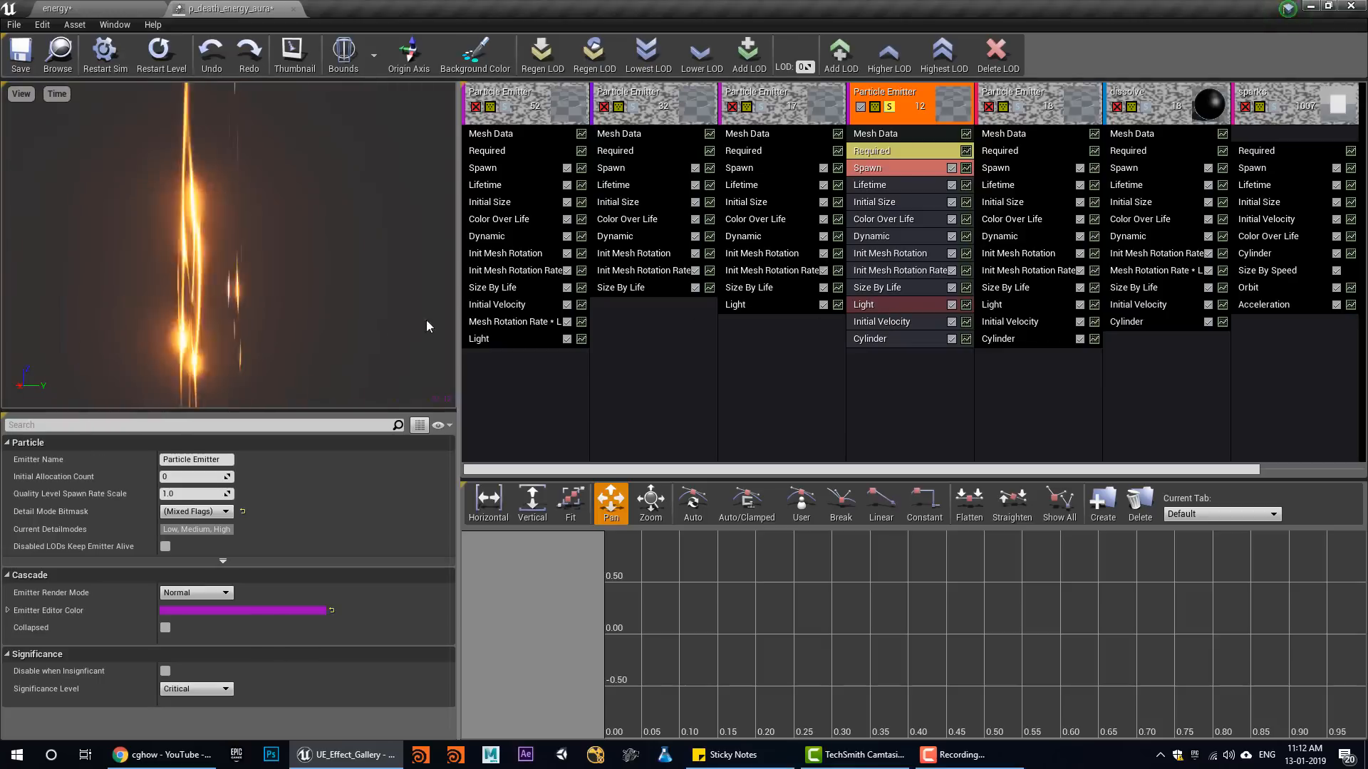
left_click(900, 325)
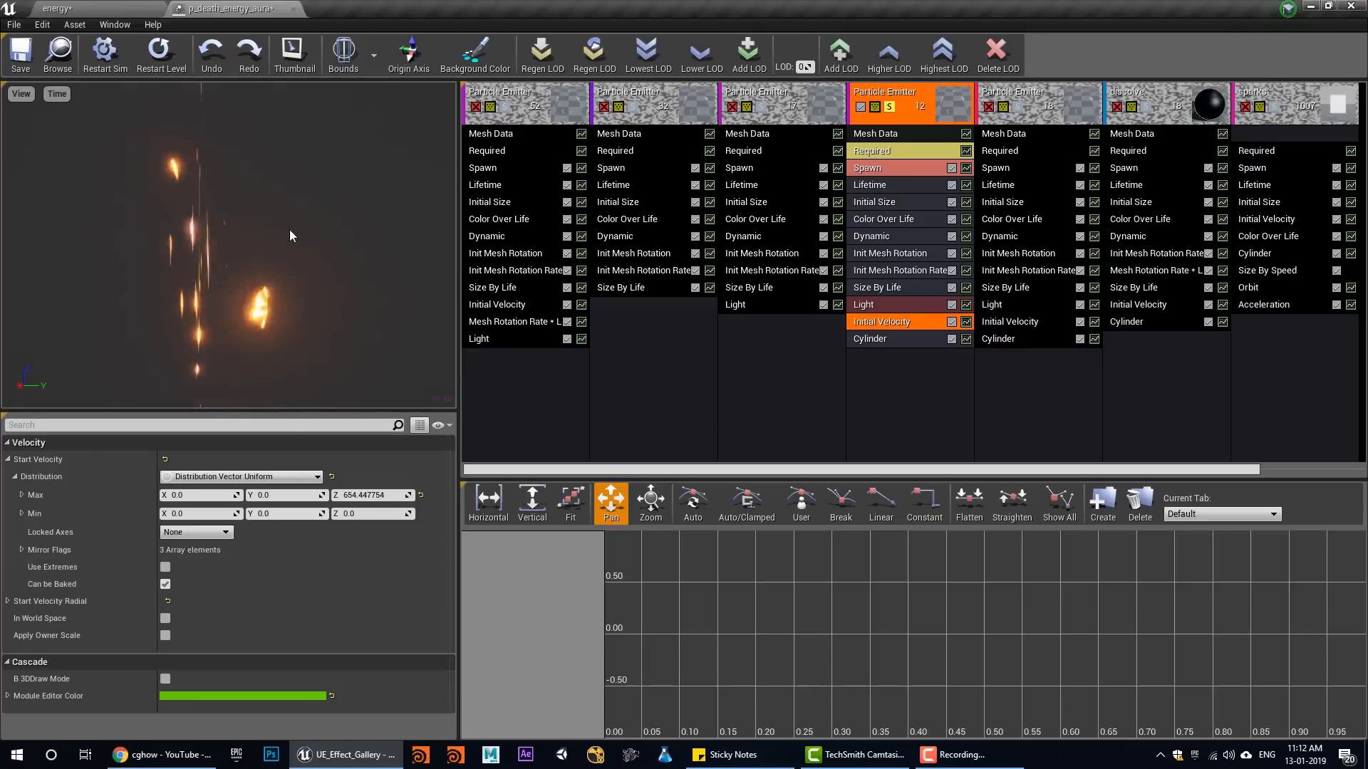
left_click(884, 339)
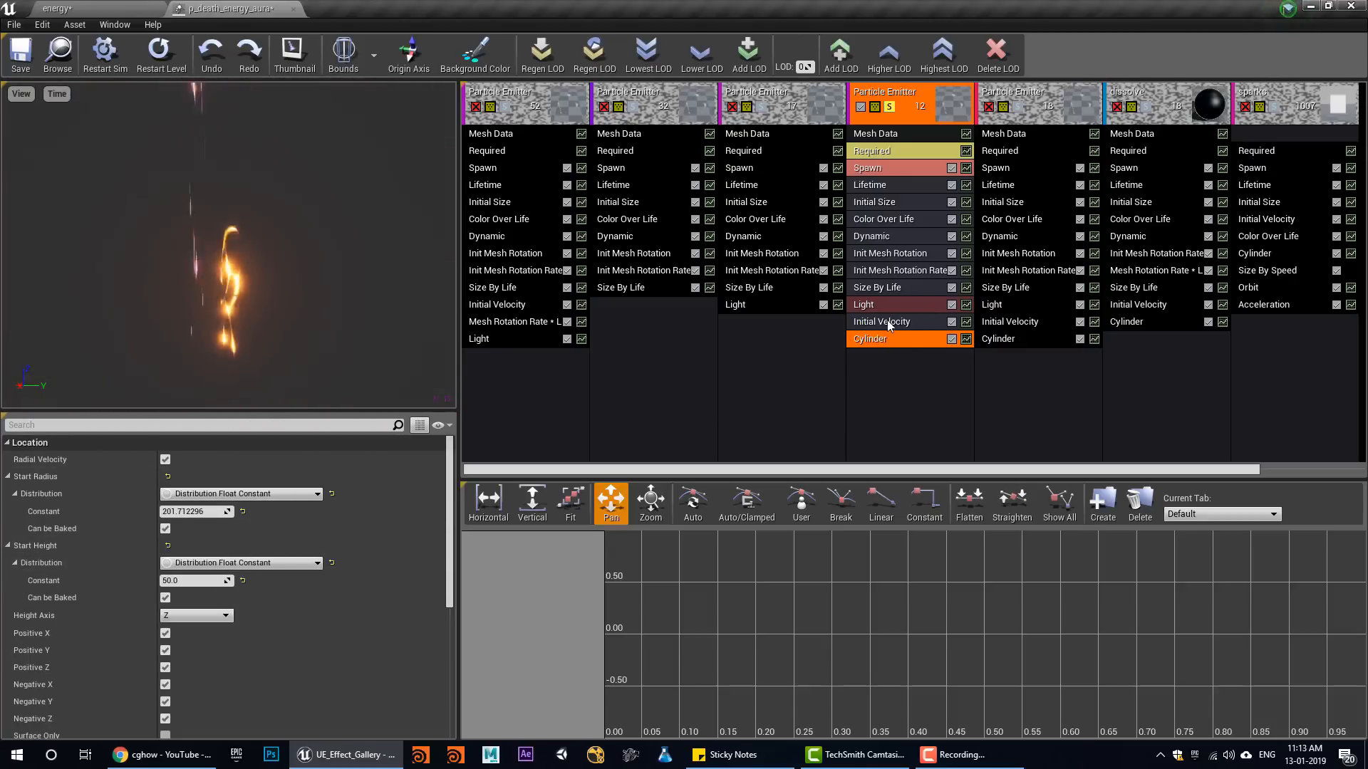
left_click(883, 291)
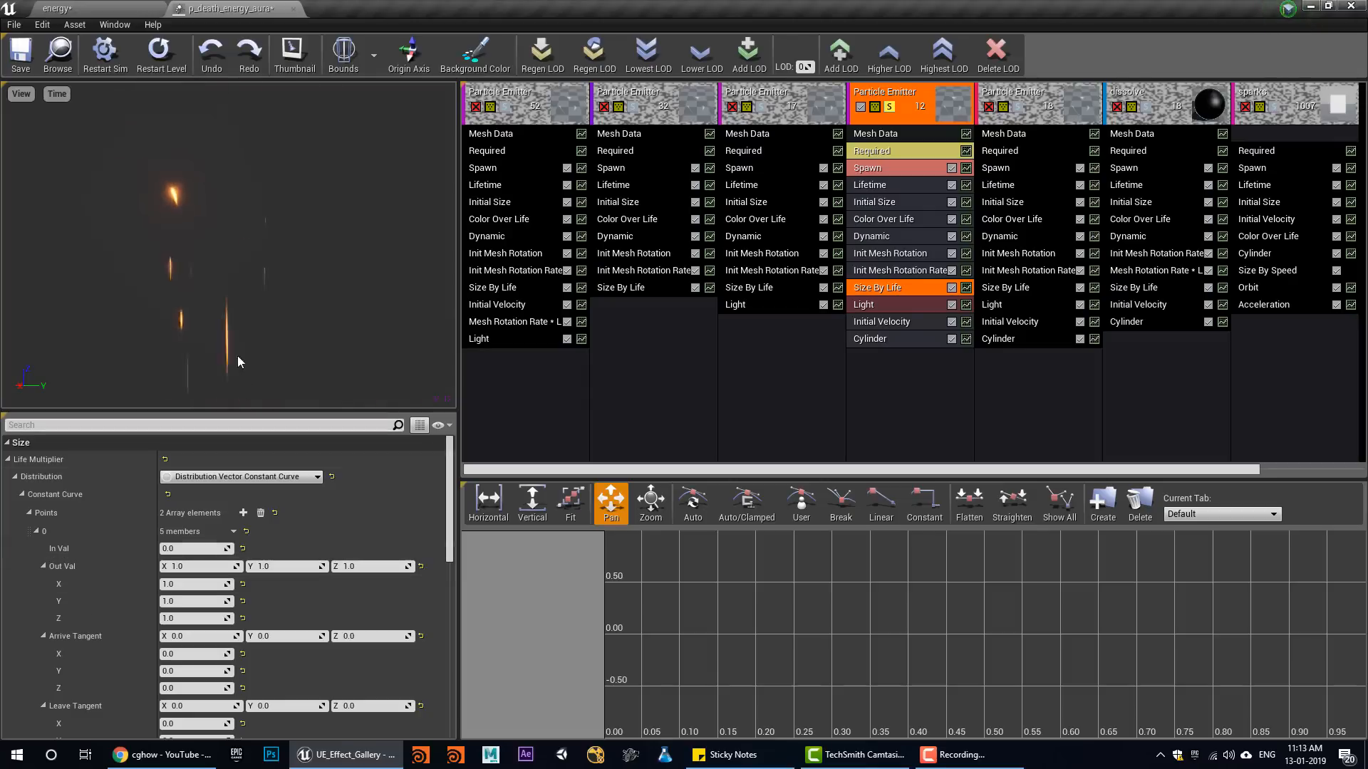
scroll(329, 499, "down", 8)
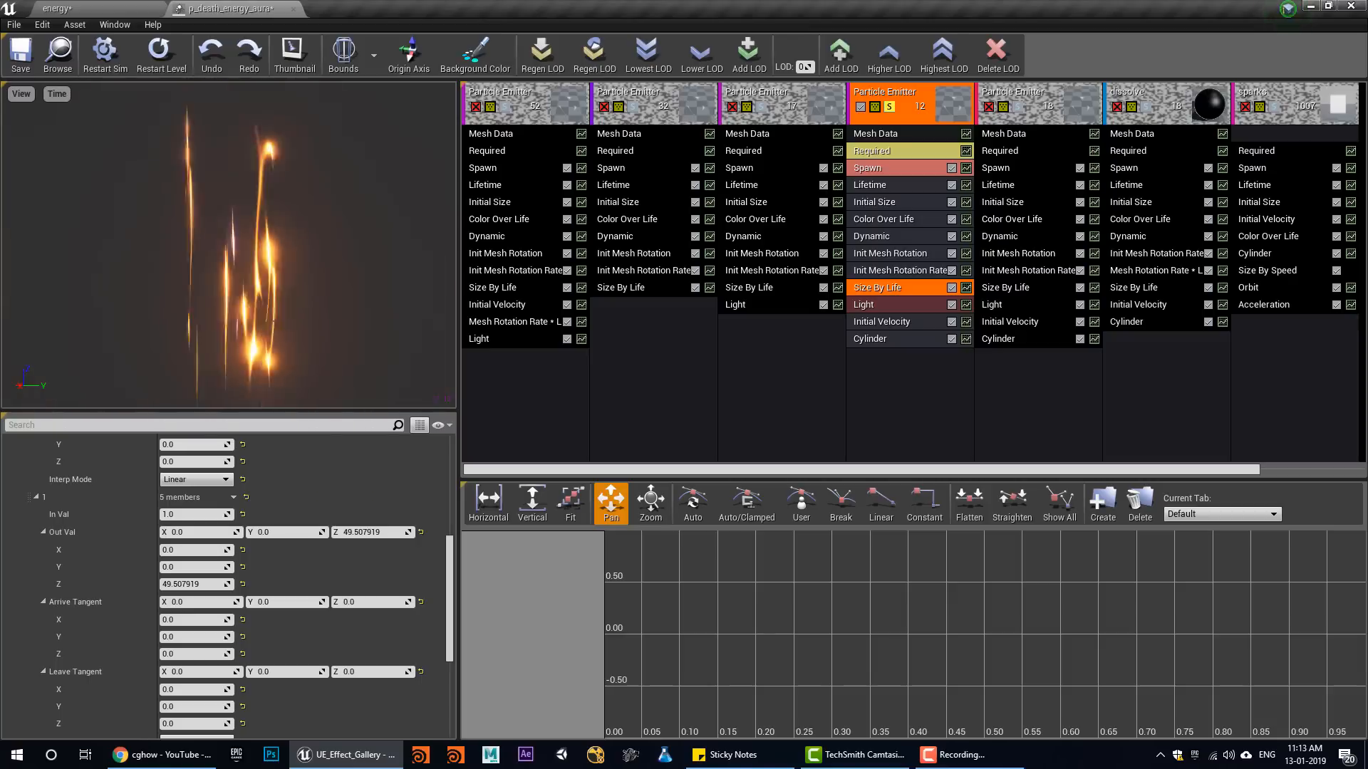
Move the solo to the fifth emitter and examine its Lifetime module
left_click(889, 107)
left_click(1018, 107)
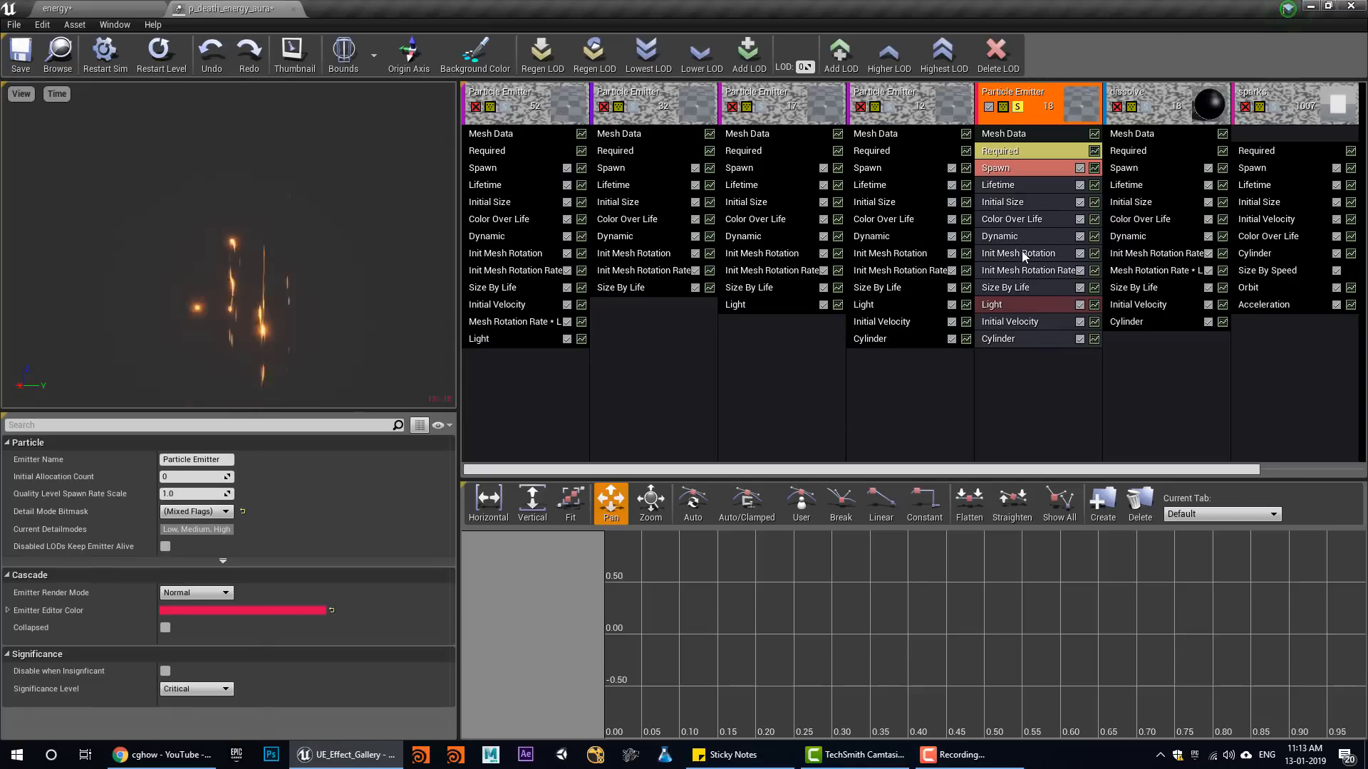
left_click(1007, 188)
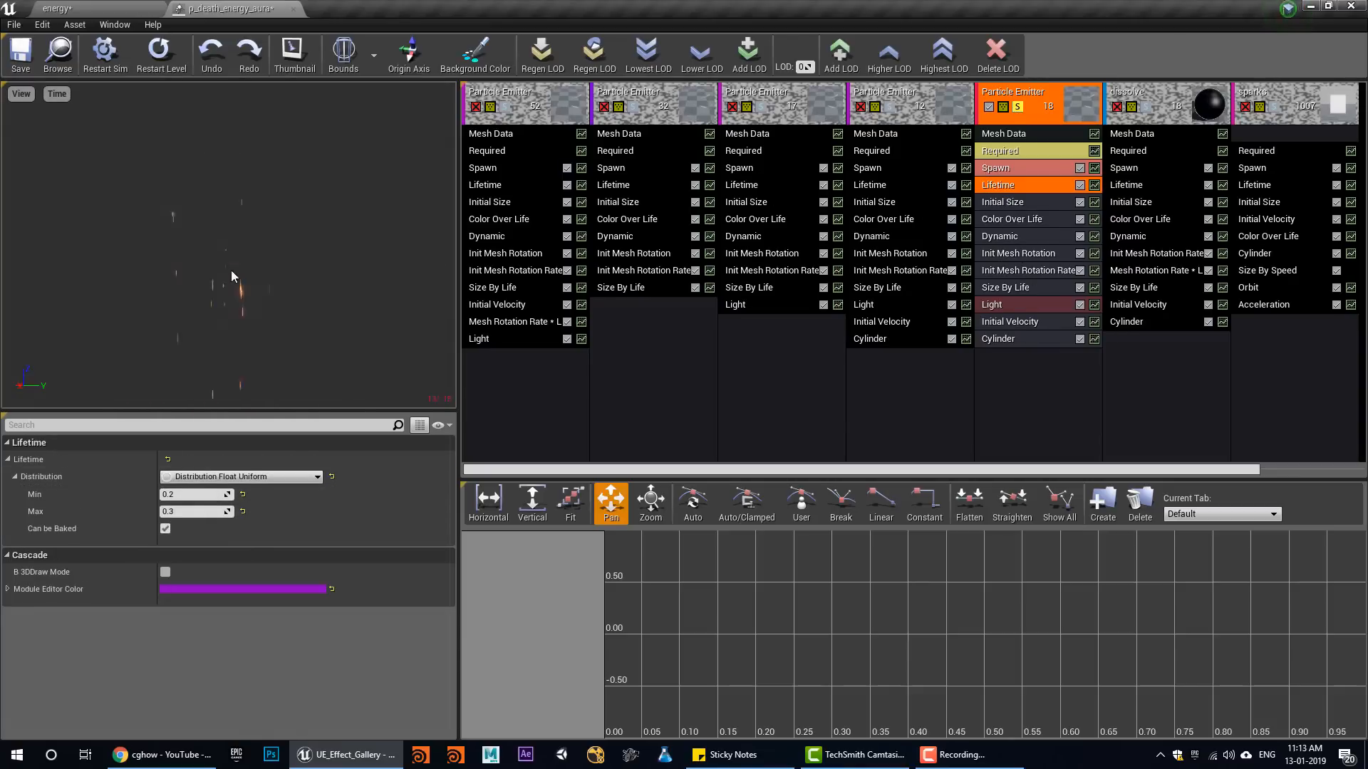
Solo the dissolve emitter, check its Mesh Data, and open the m_teleportation material assigned in its Required module
left_click(1017, 107)
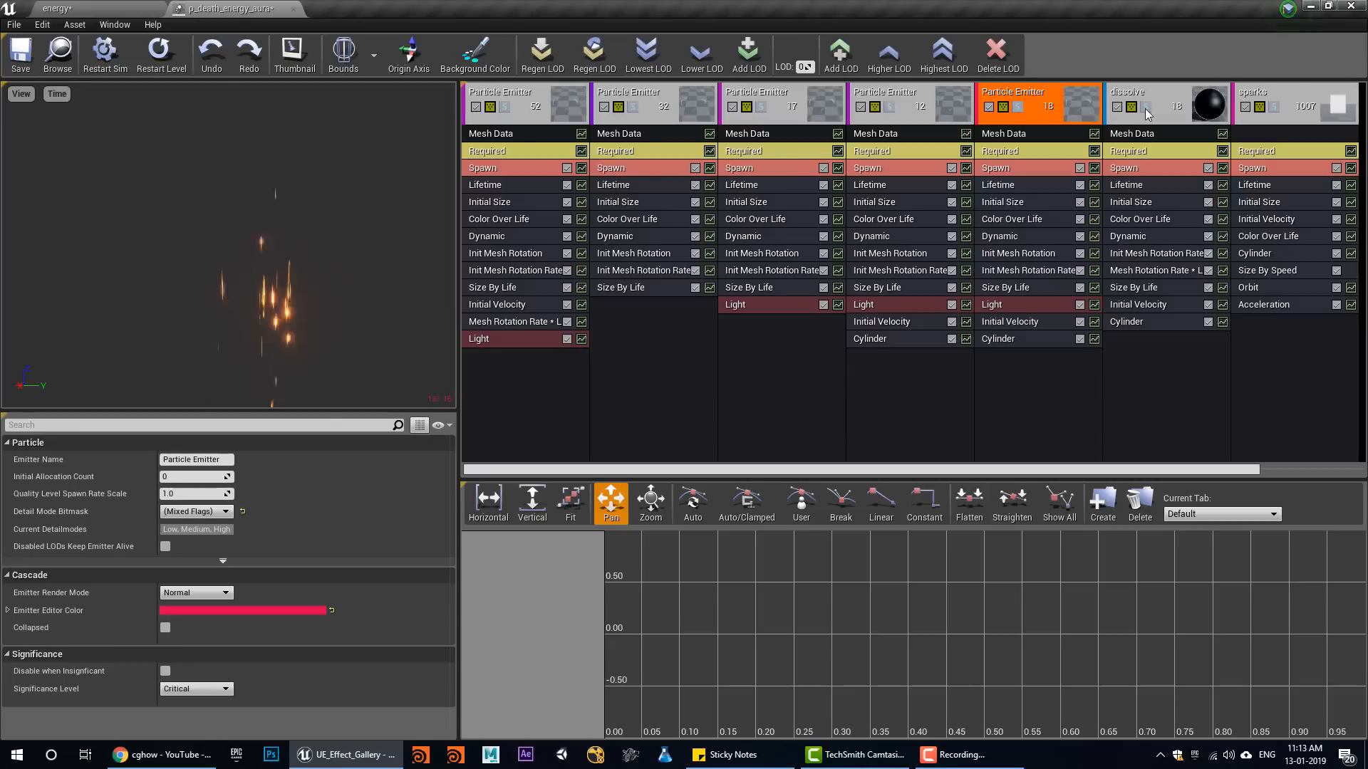
left_click(1146, 107)
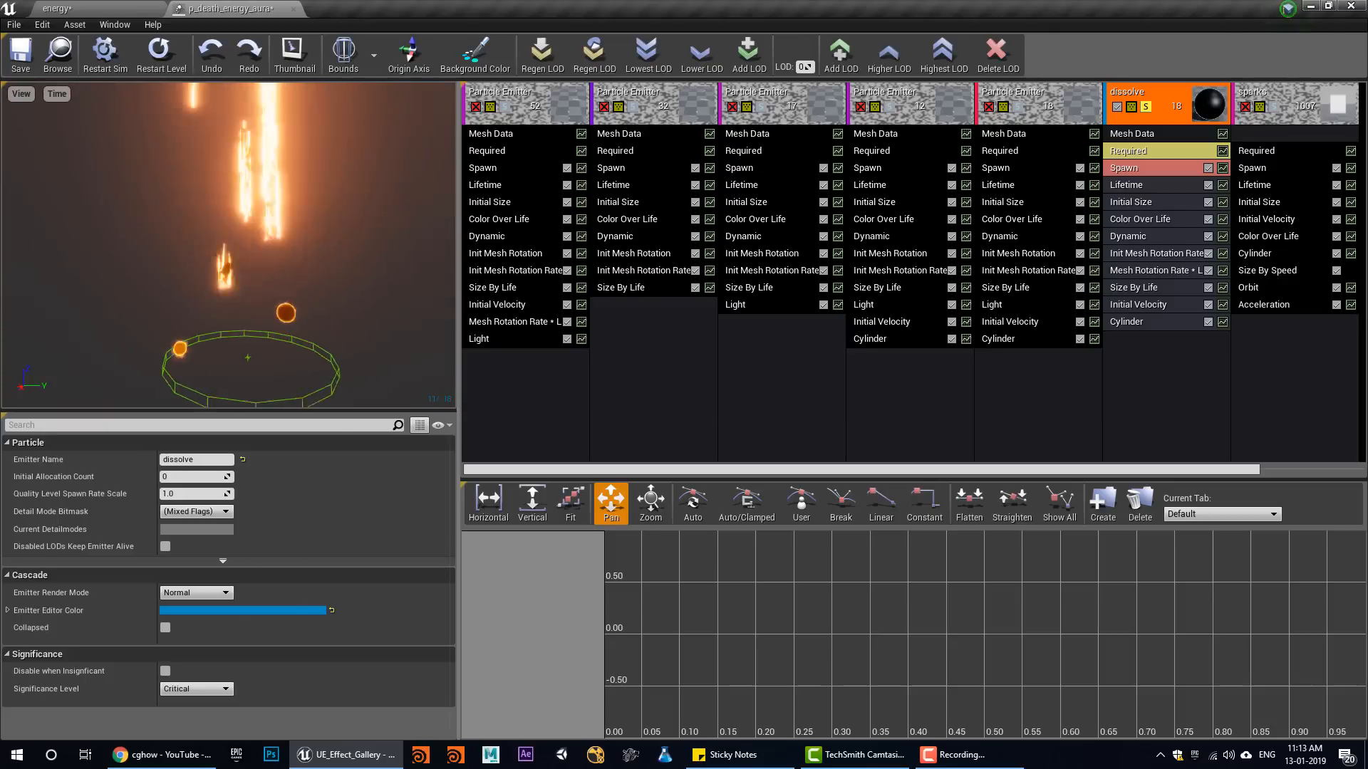
left_click(1144, 137)
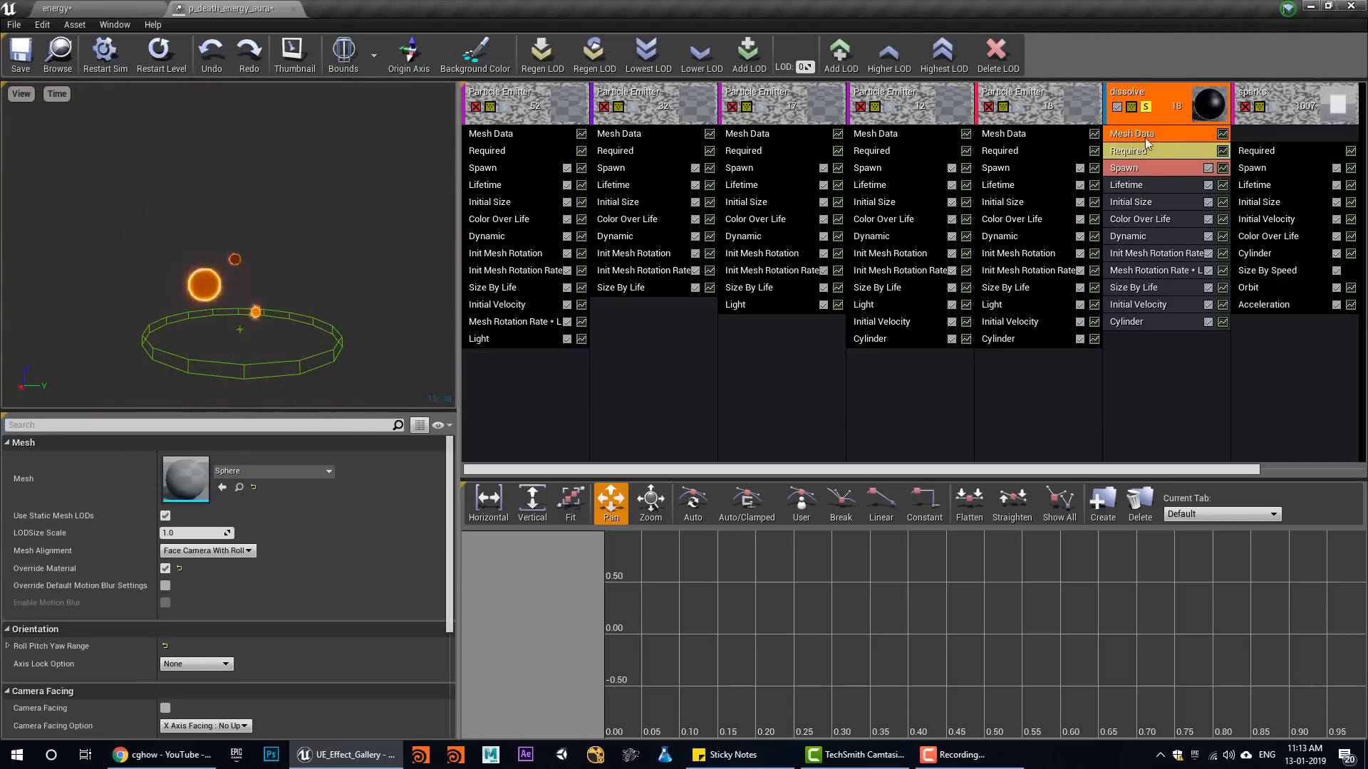
left_click(1157, 150)
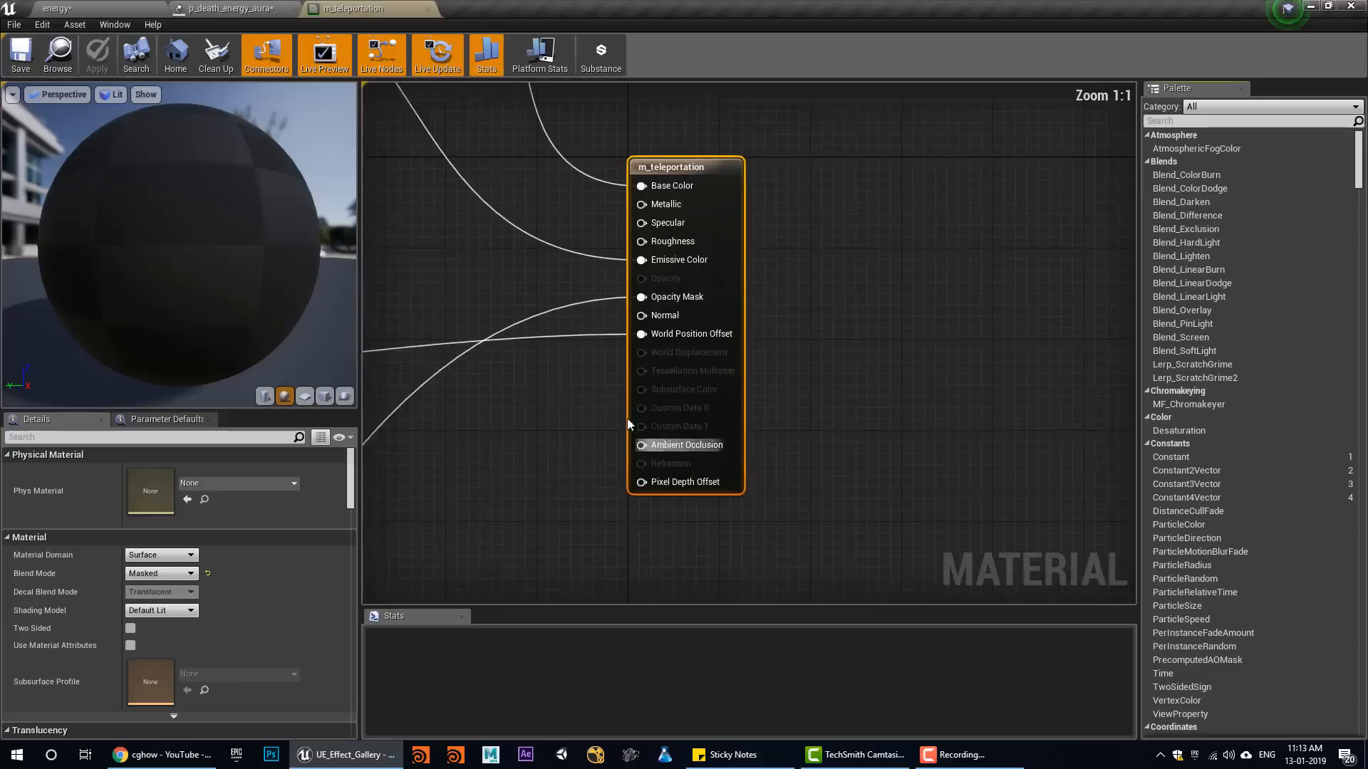
Look over the whole m_teleportation node graph, from the output node to the distort on Z axis group and the masking nodes
right_click_drag(627, 419, 833, 458)
scroll(834, 460, "down", 4)
right_click_drag(498, 310, 729, 333)
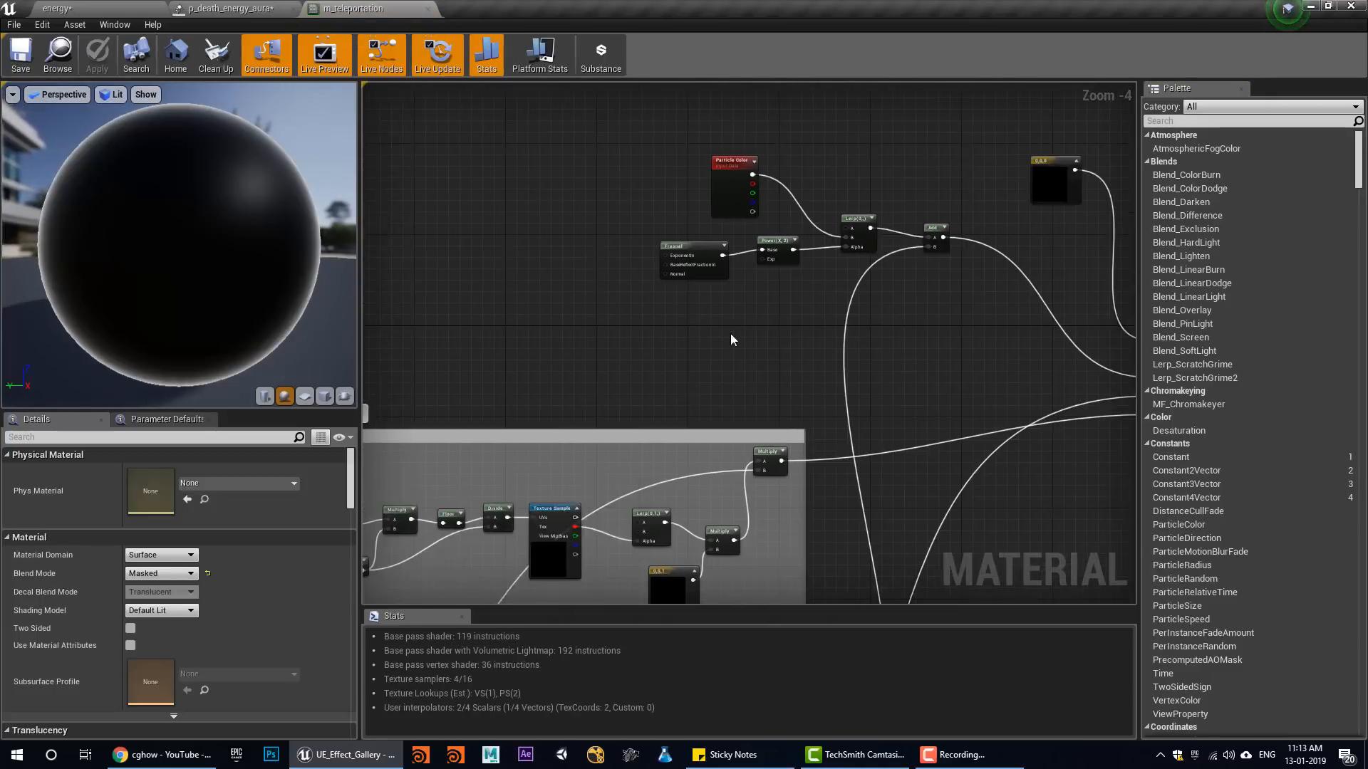
scroll(730, 333, "down", 3)
right_click_drag(664, 533, 642, 366)
scroll(662, 369, "up", 1)
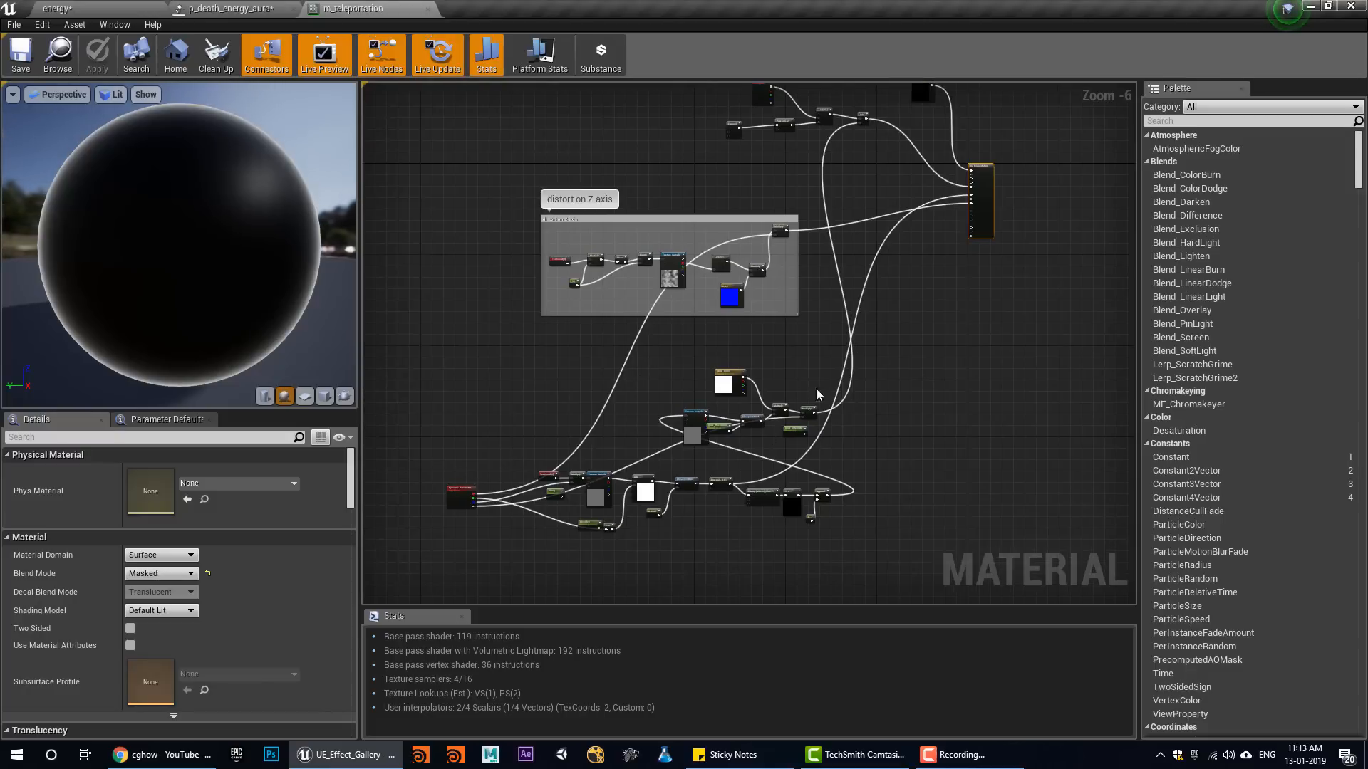
Switch to Chrome and open the Teleportation Effect Breakdown video from the cghow channel's uploads
left_click(137, 759)
scroll(427, 306, "down", 1)
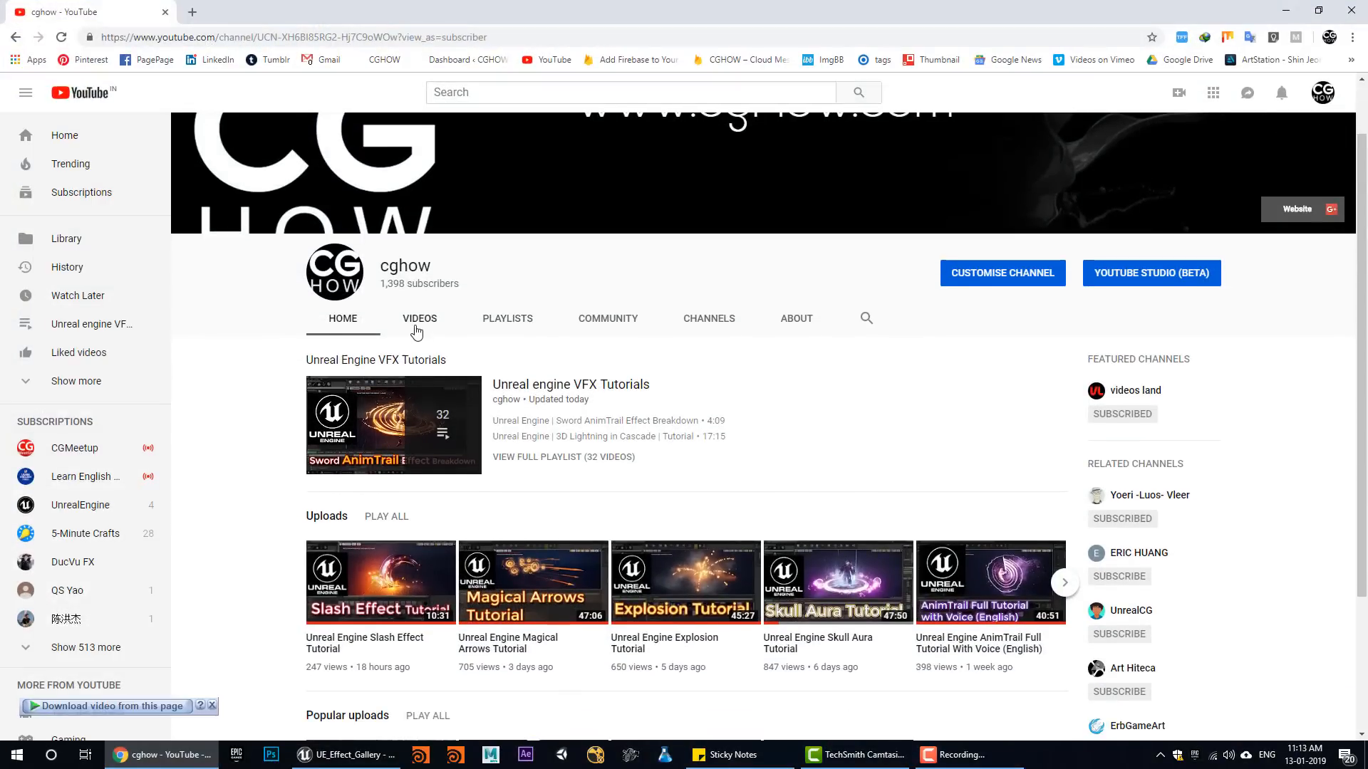
left_click(417, 329)
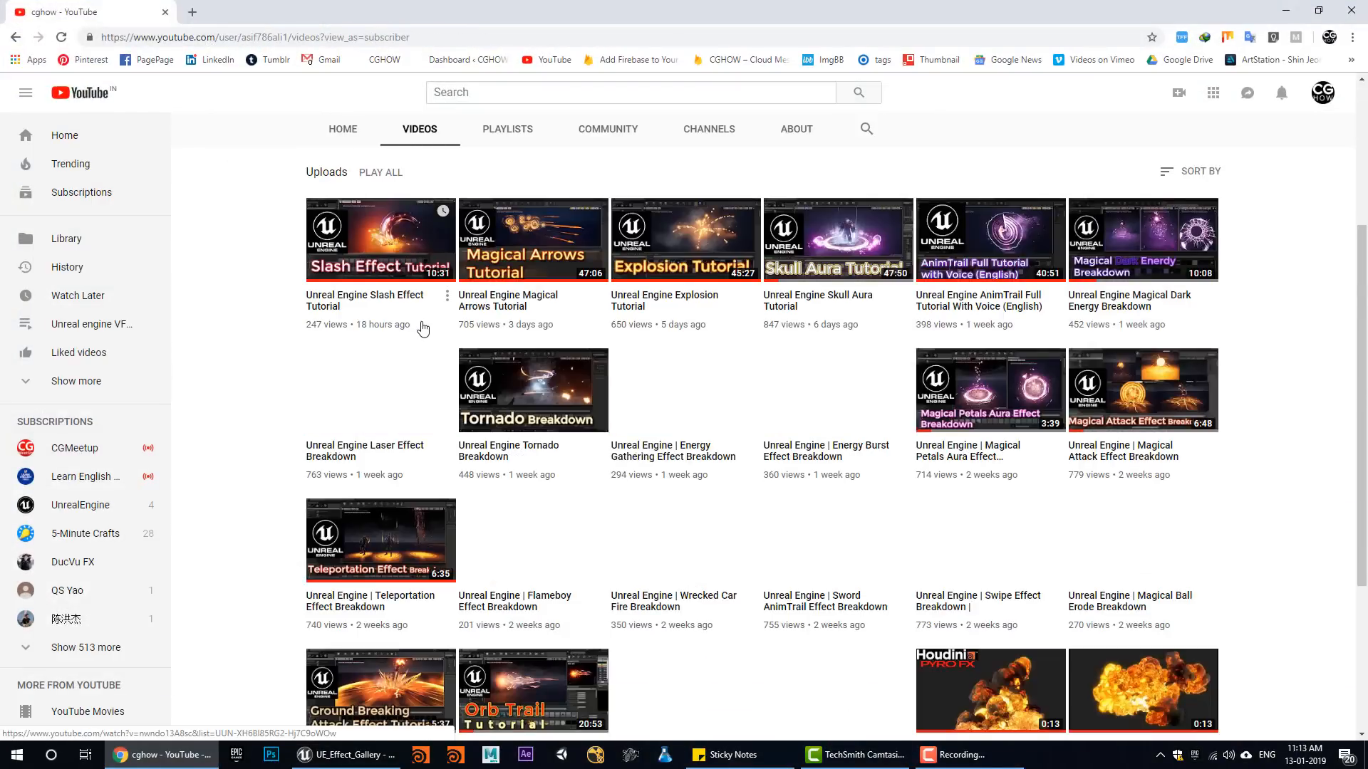
scroll(339, 468, "down", 2)
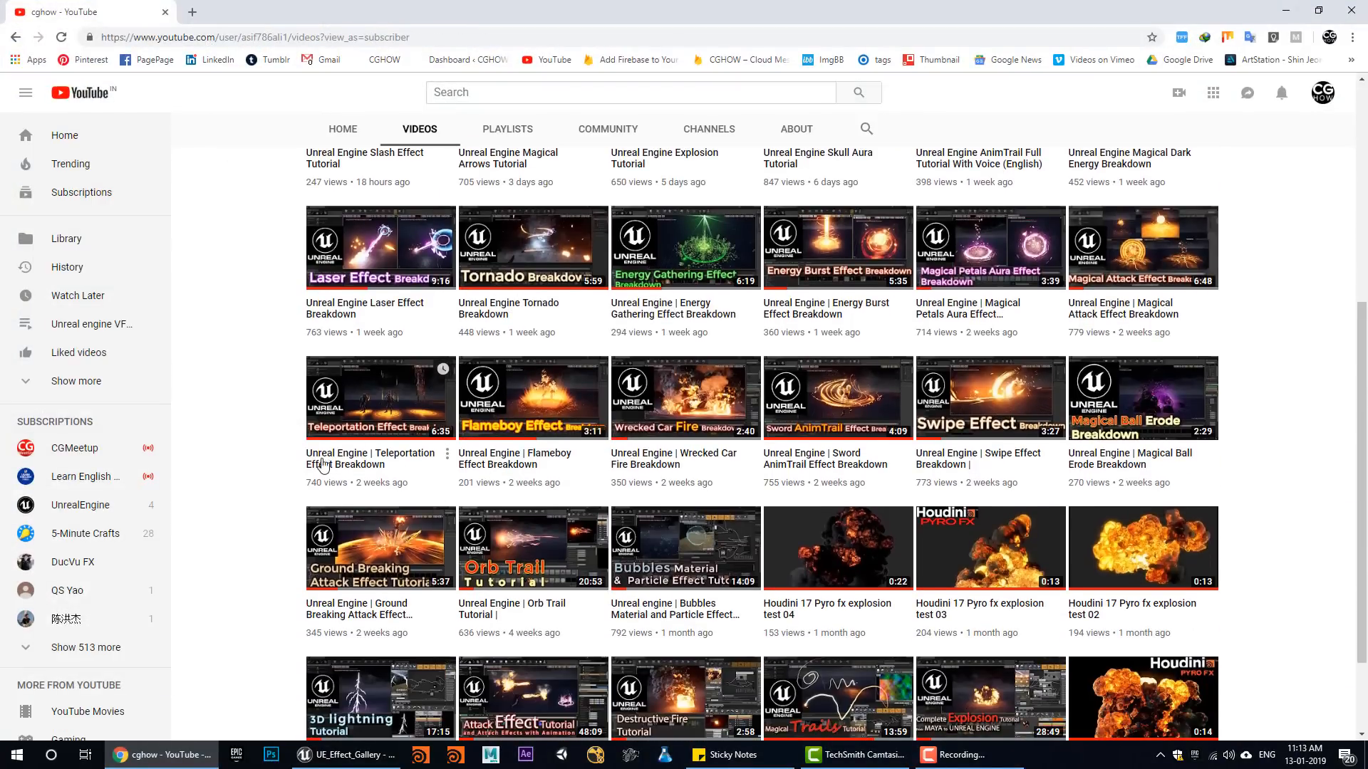
left_click(396, 414)
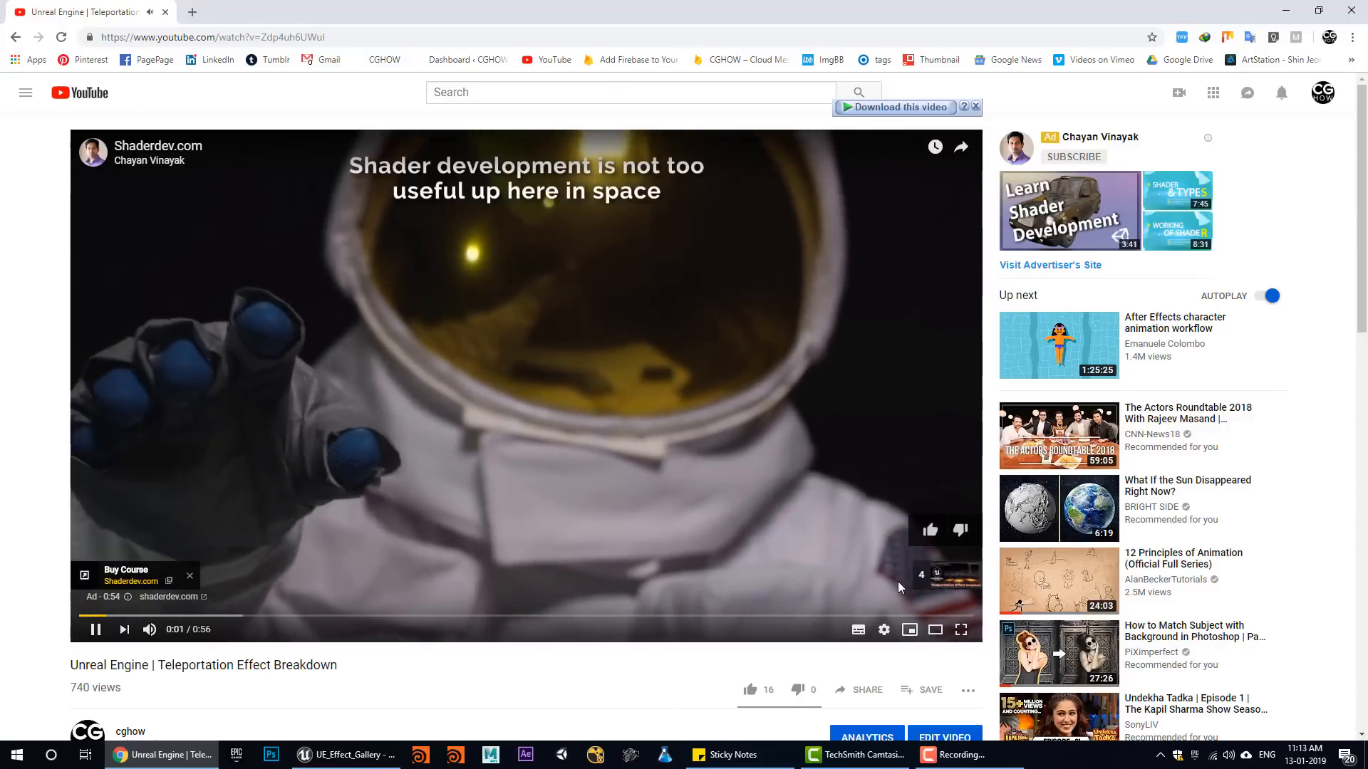
Skip the advert, pause the teleportation breakdown video, and return to the m_teleportation material in Unreal Editor
scroll(899, 583, "down", 3)
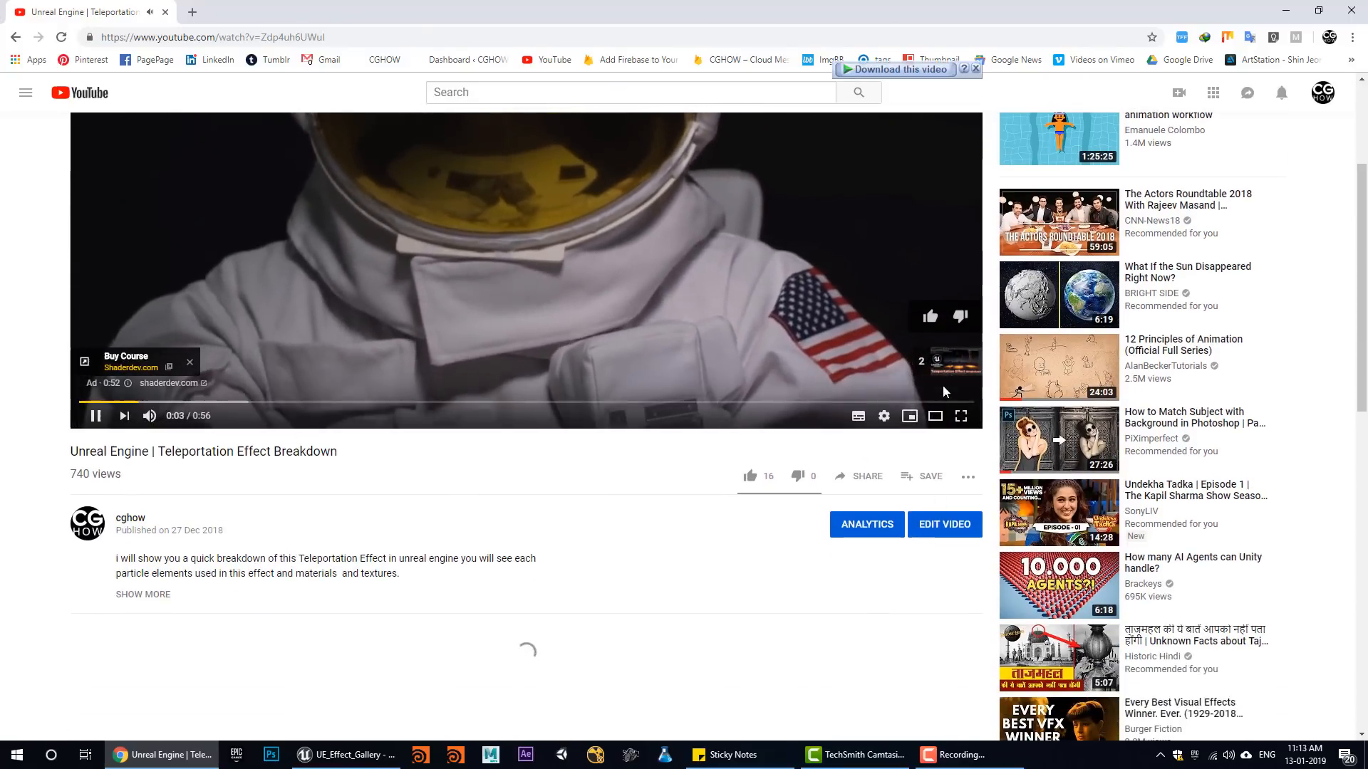
left_click(945, 372)
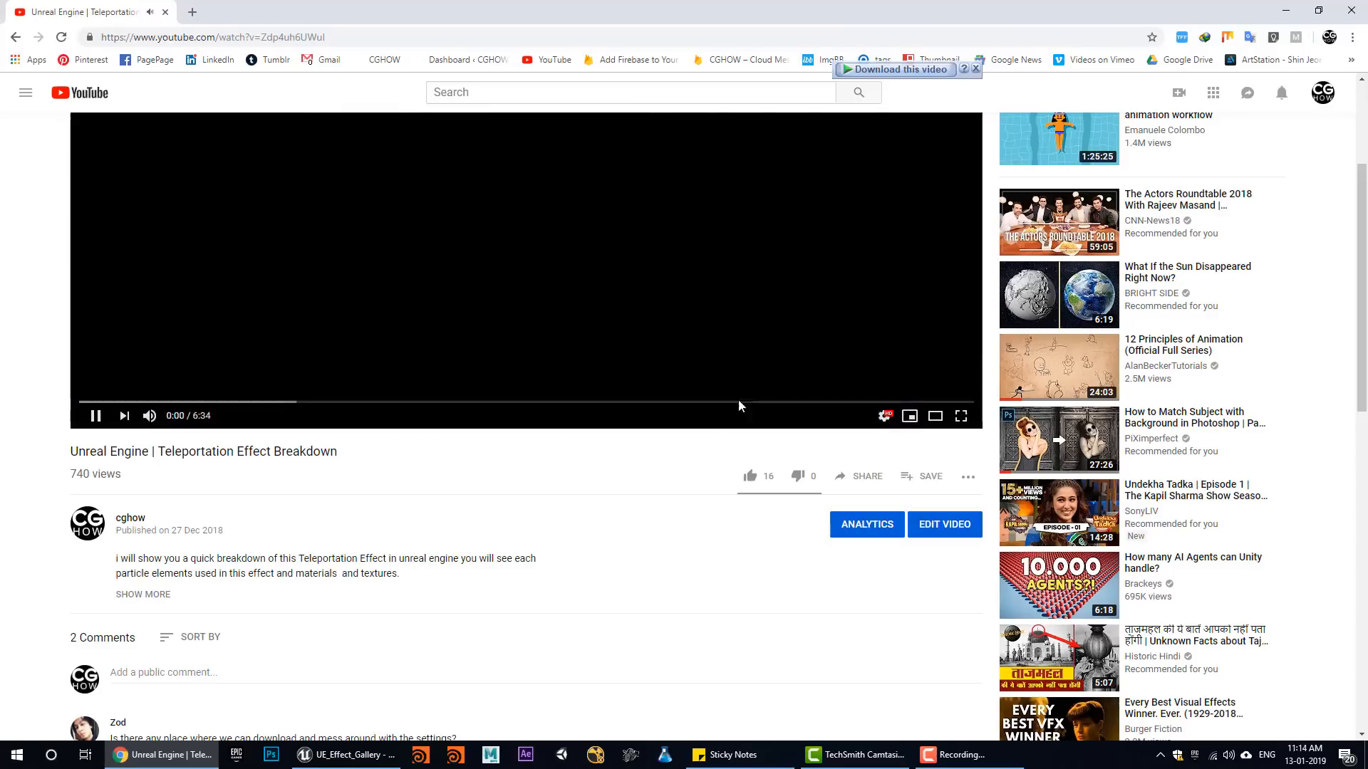
scroll(293, 492, "up", 2)
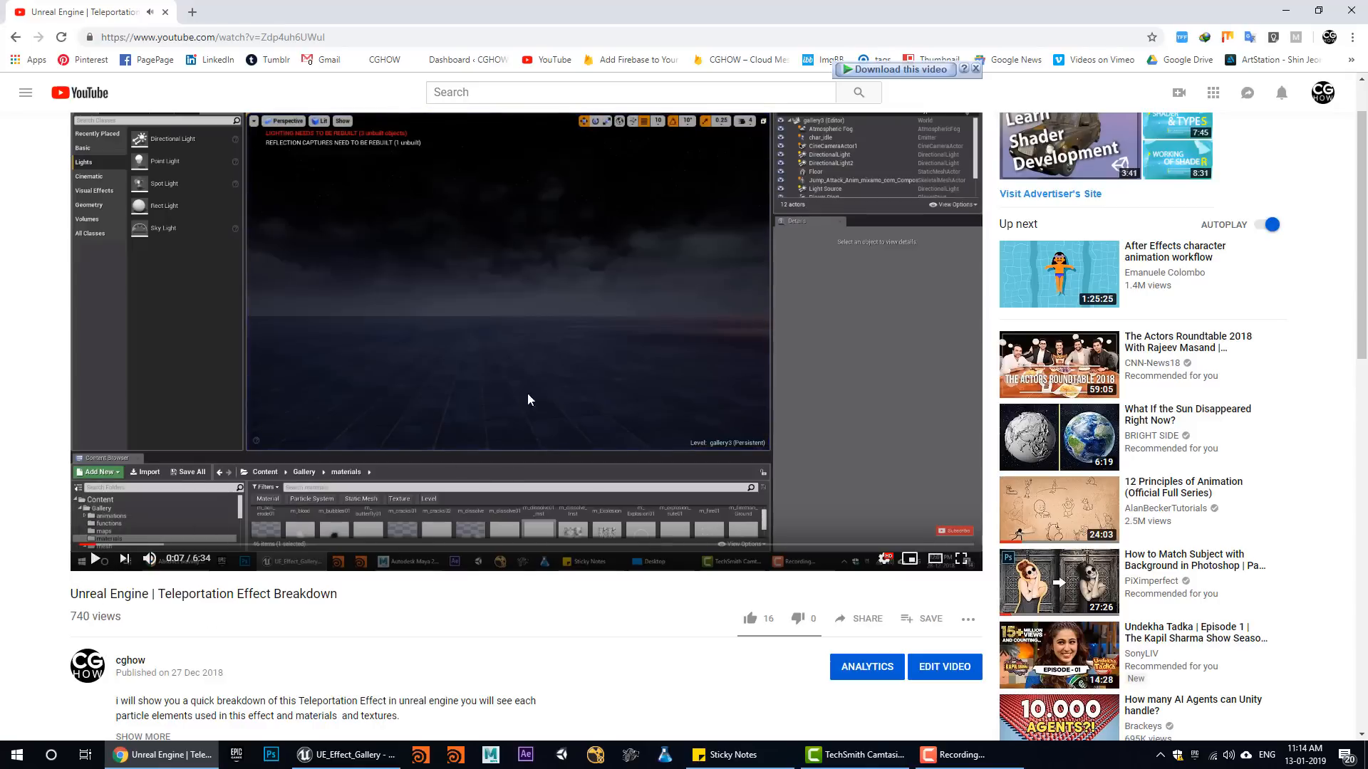
left_click(1289, 11)
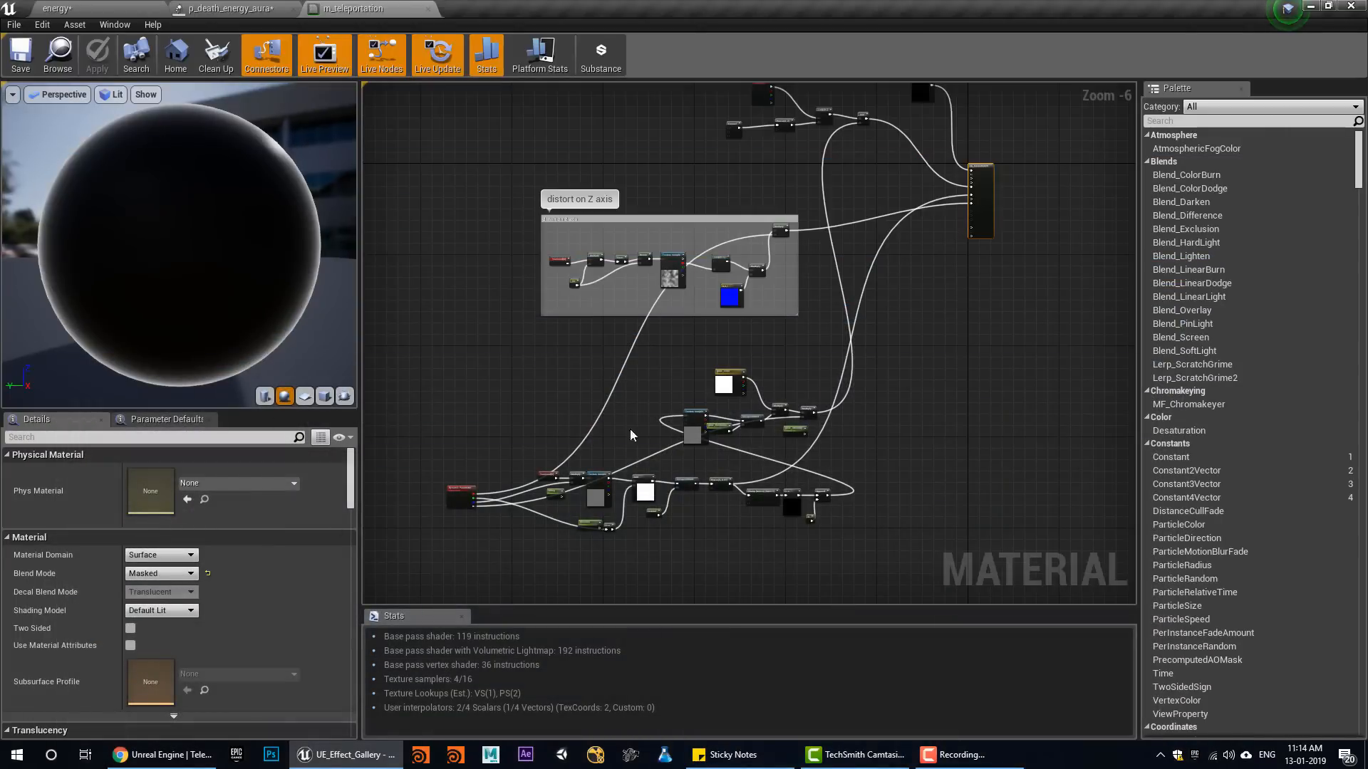
Select the Particle Color, Fresnel, Power, Lerp and Add nodes that feed the material's Emissive Color
right_click_drag(635, 310, 644, 472)
scroll(819, 358, "up", 3)
right_click_drag(870, 222, 669, 339)
scroll(720, 381, "down", 1)
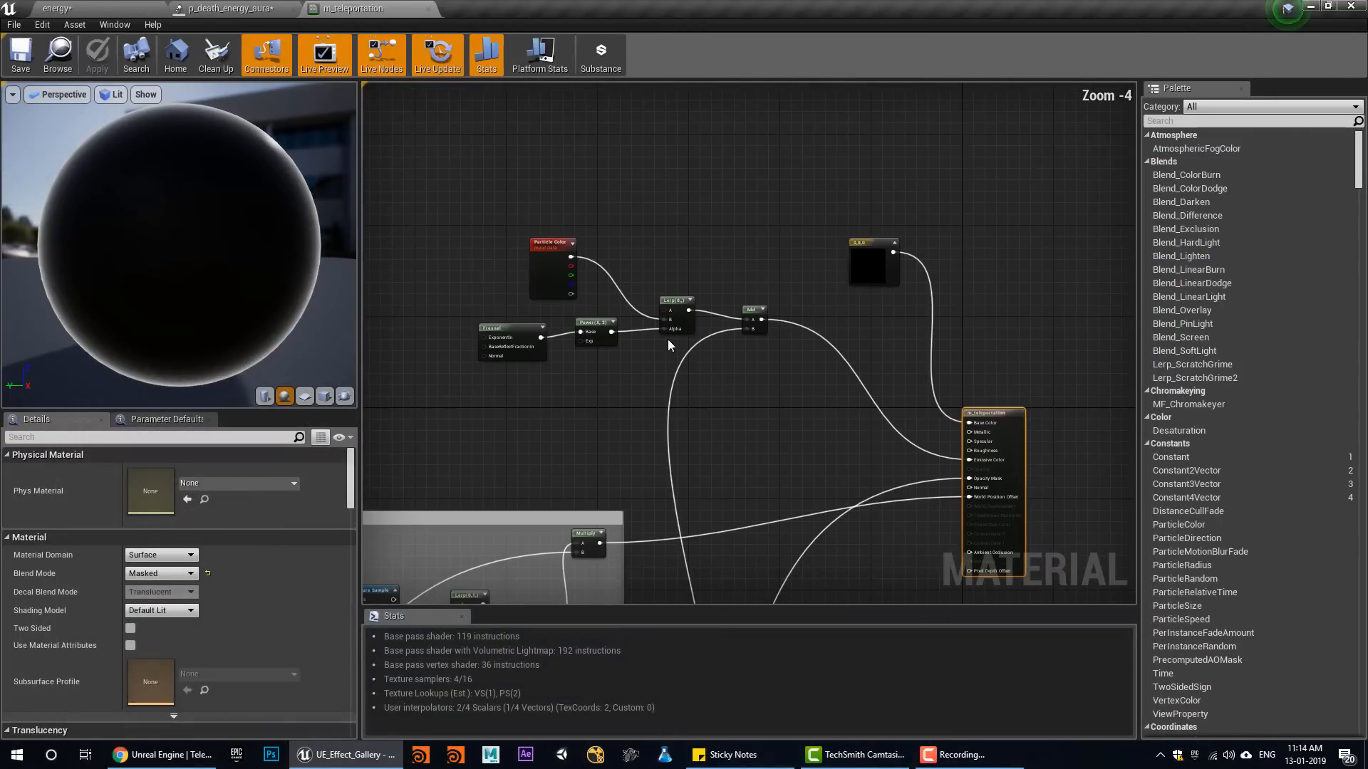
left_click_drag(656, 337, 769, 385)
scroll(817, 462, "up", 1)
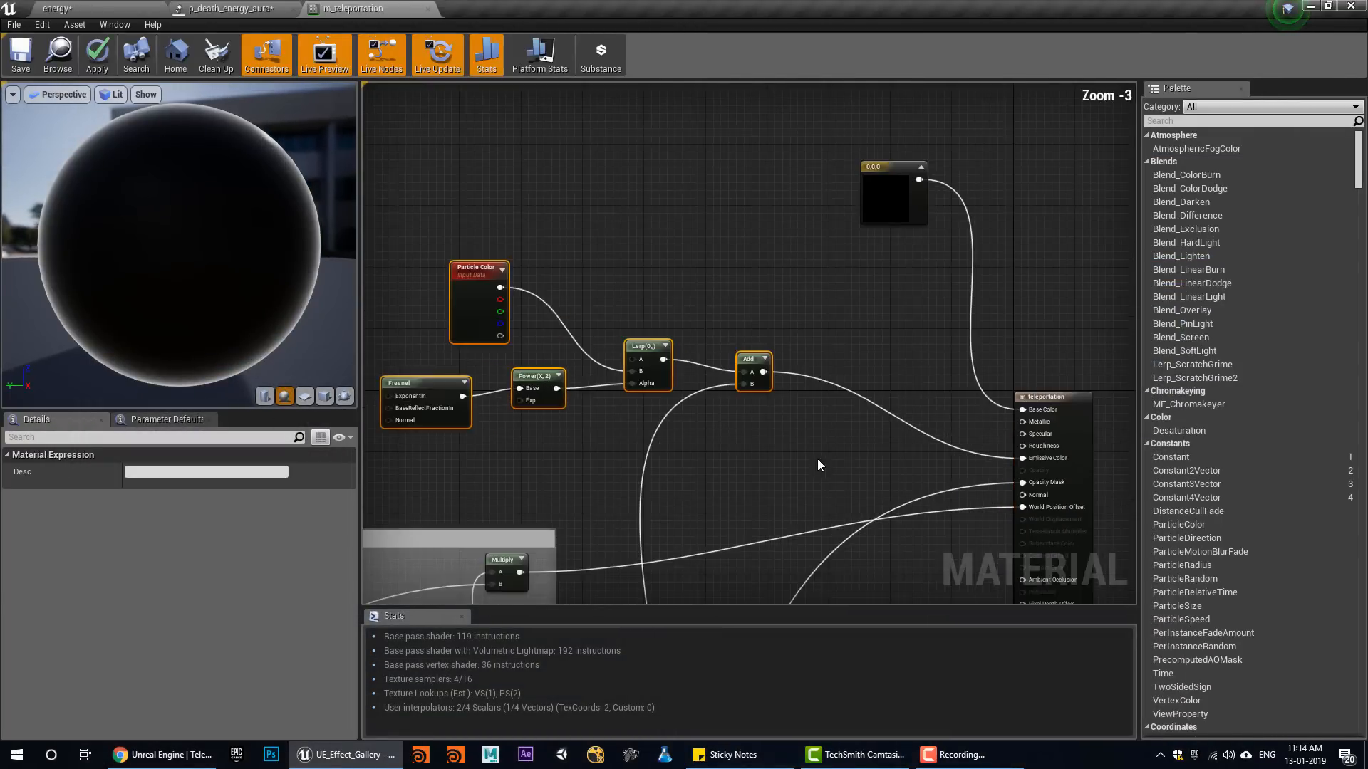
Examine the Fresnel rim on the preview sphere and the Particle Color node that tints it
right_click_drag(725, 457, 798, 416)
right_click_drag(731, 341, 673, 327)
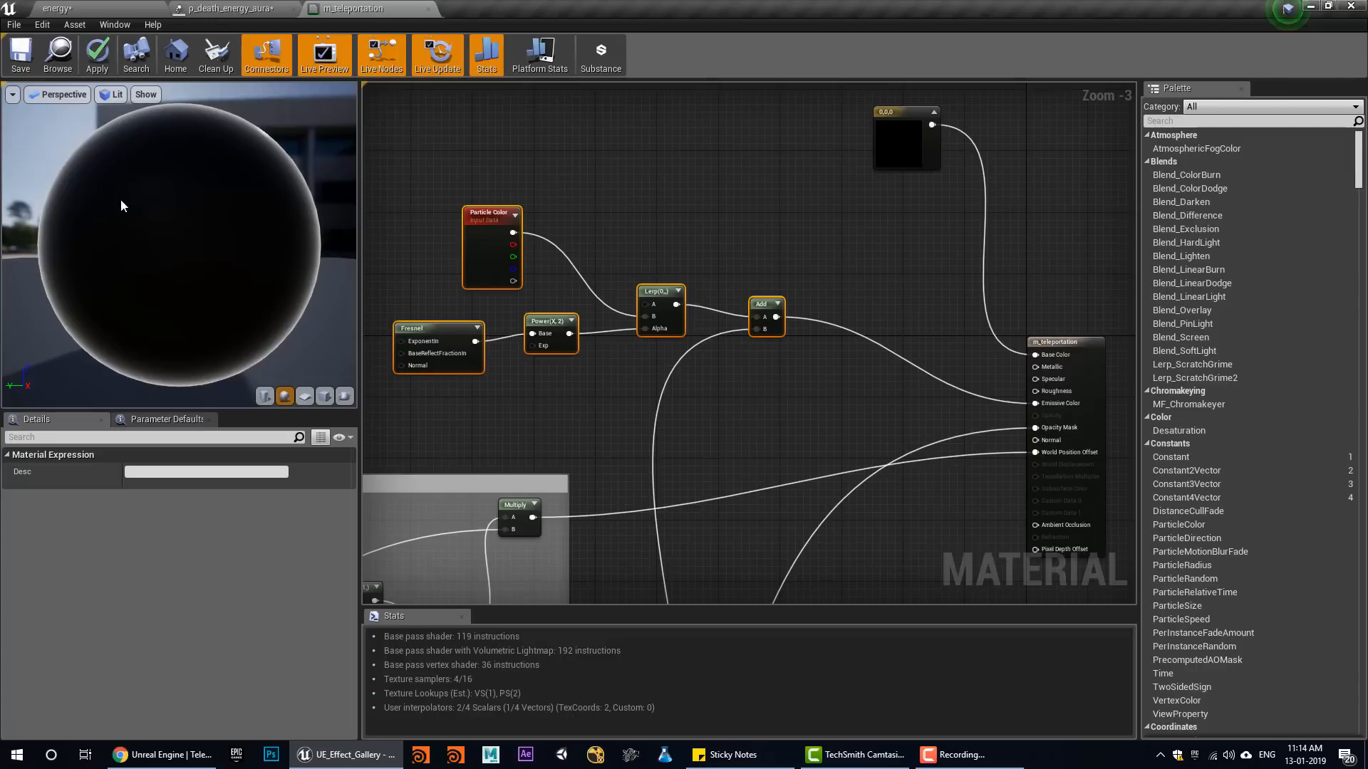
left_click_drag(241, 283, 270, 154)
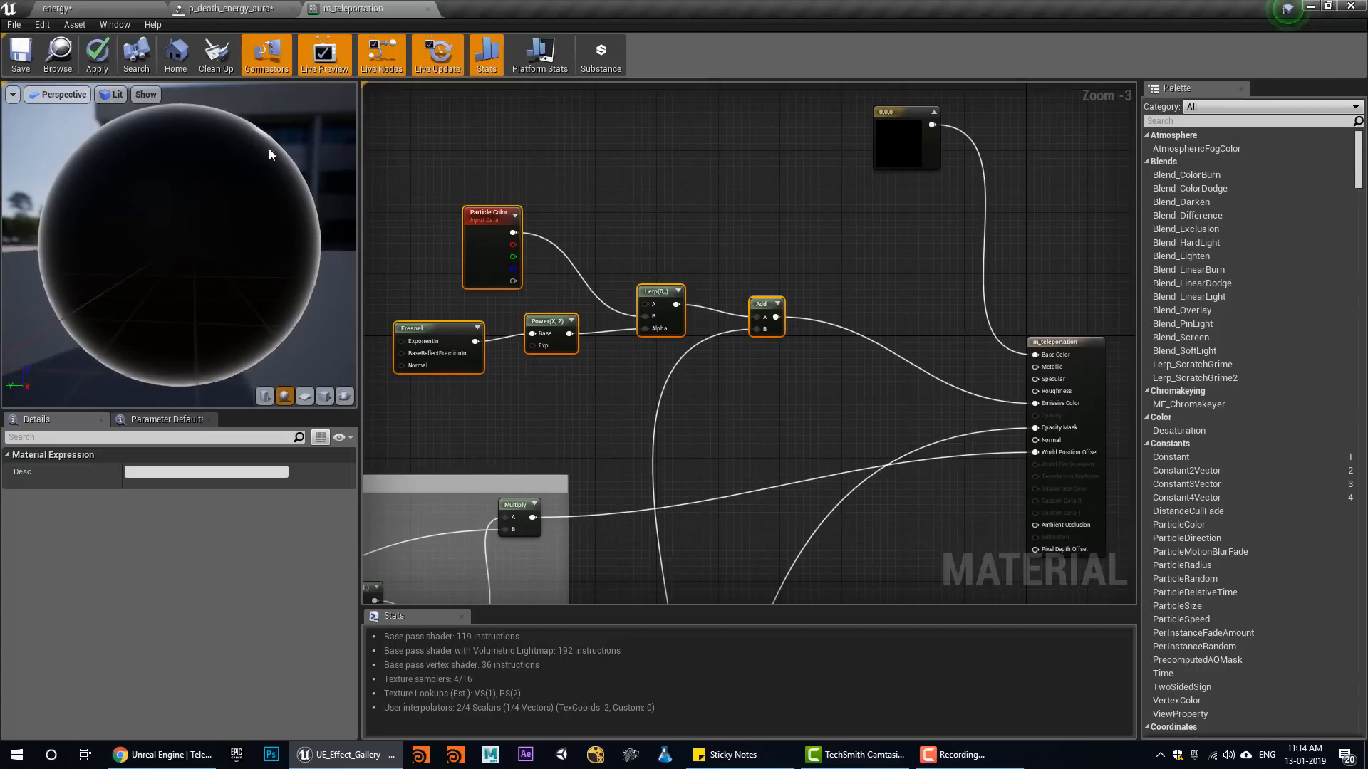
right_click_drag(490, 413, 535, 387)
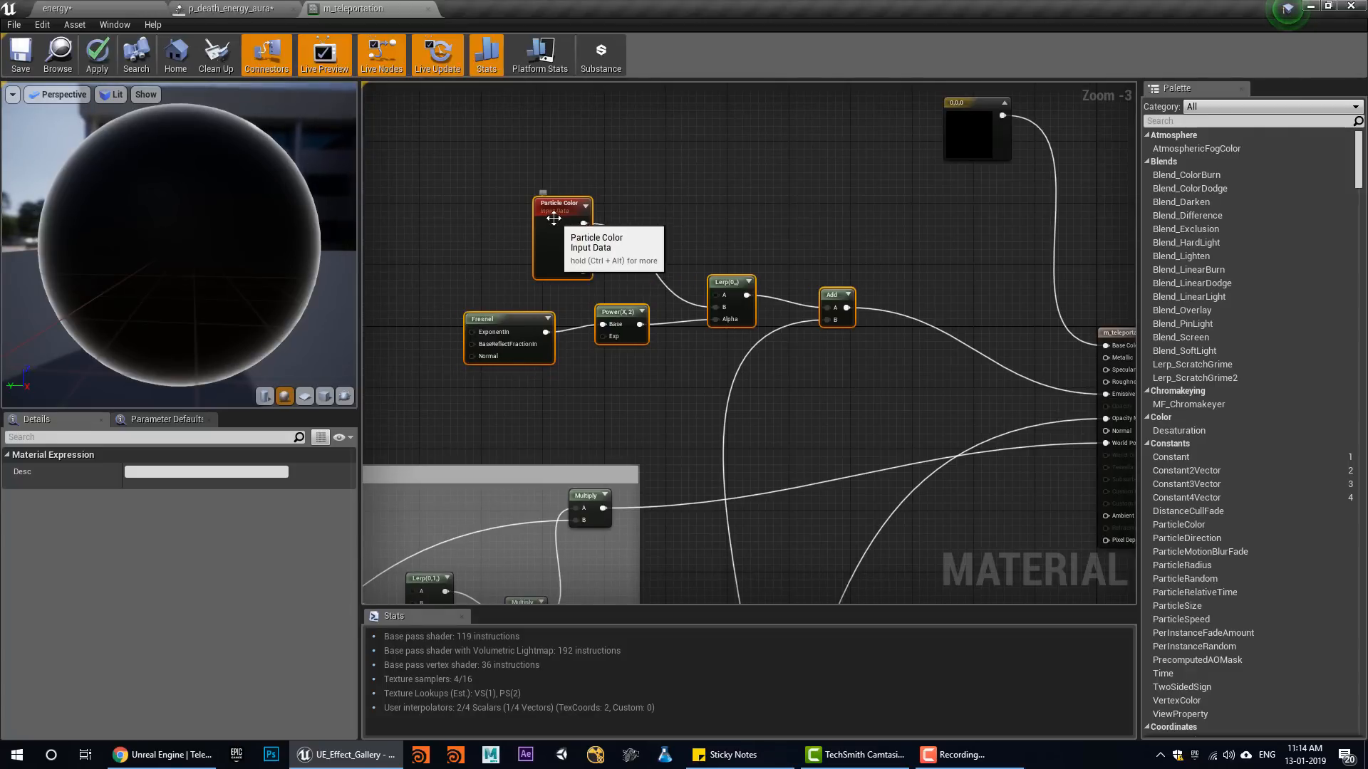
left_click_drag(553, 218, 532, 194)
right_click_drag(616, 330, 669, 267)
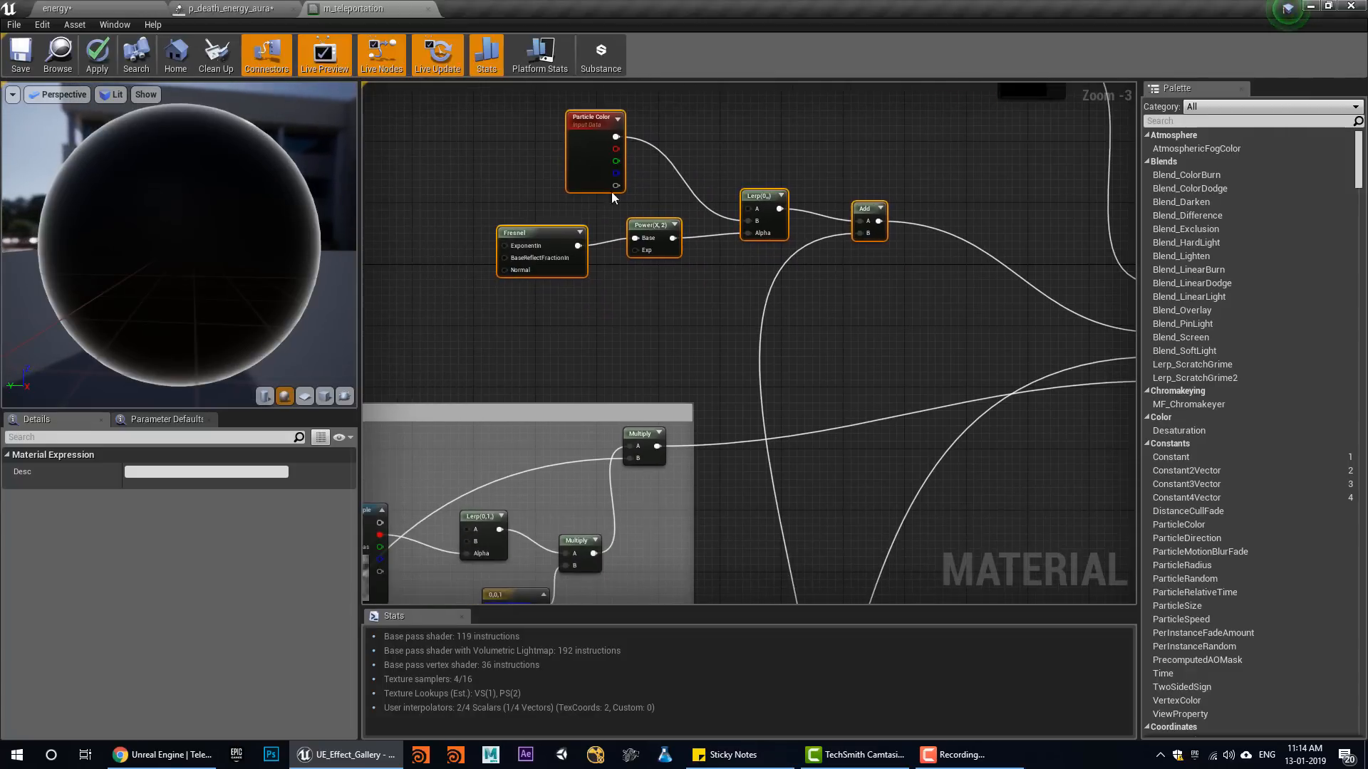
Trace the World Position Offset input back to the distort on Z axis node group
right_click_drag(626, 597, 721, 406)
scroll(669, 518, "down", 3)
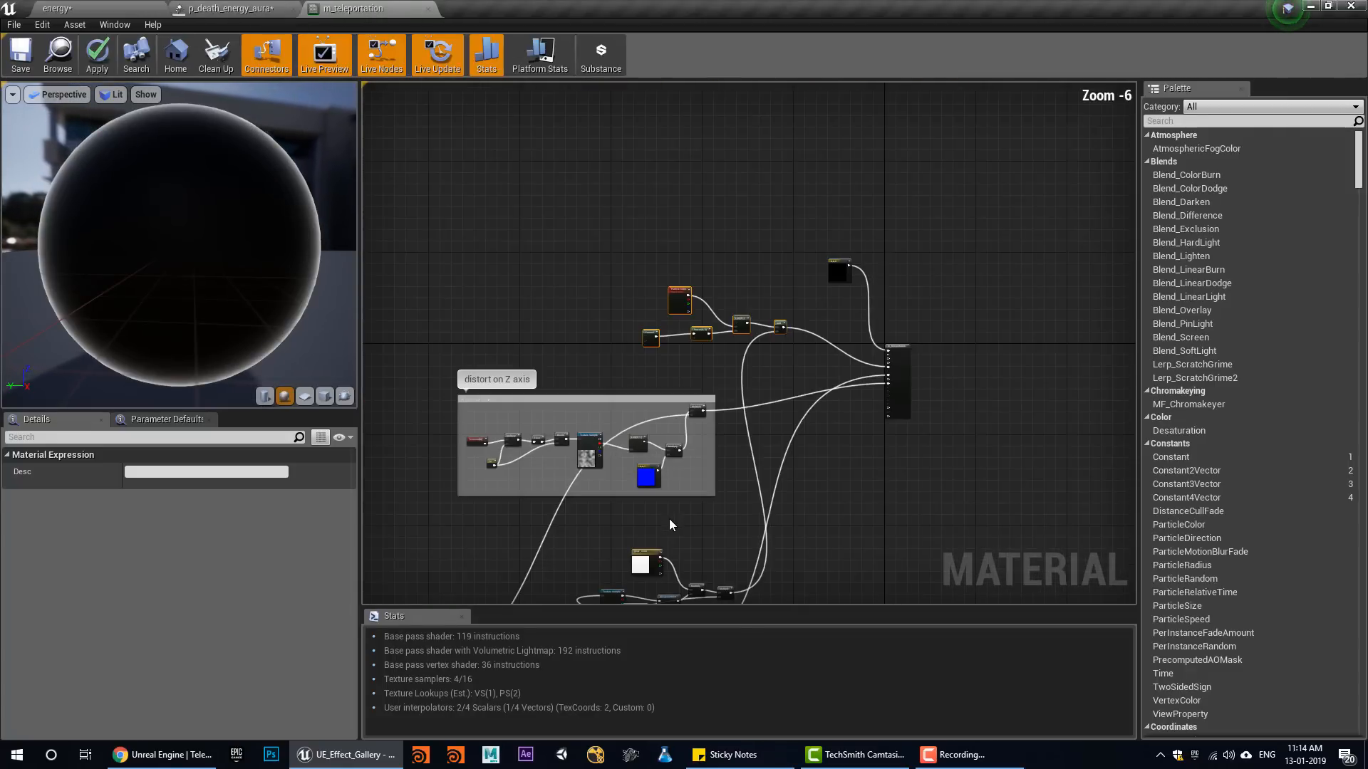
right_click_drag(666, 517, 680, 493)
scroll(695, 407, "up", 2)
right_click_drag(935, 390, 662, 488)
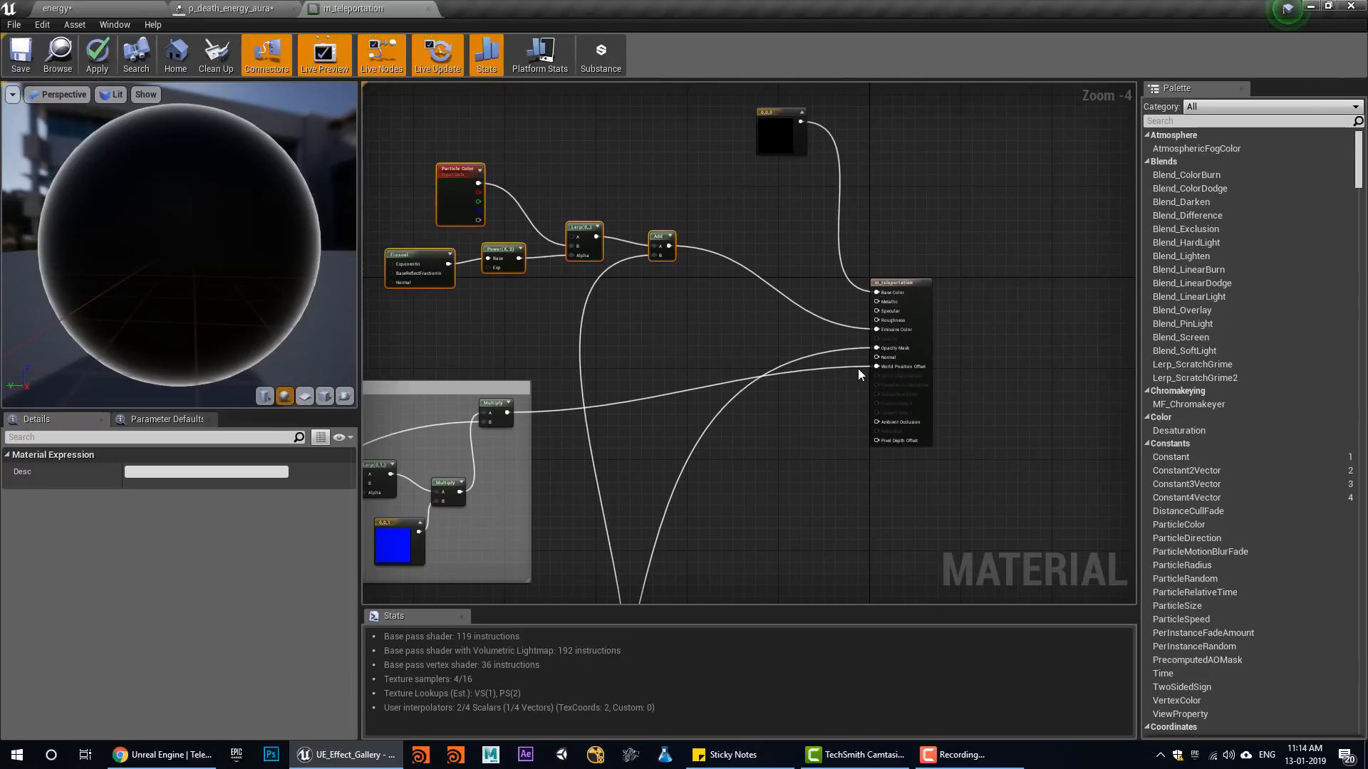
scroll(883, 367, "up", 3)
right_click_drag(547, 479, 1133, 360)
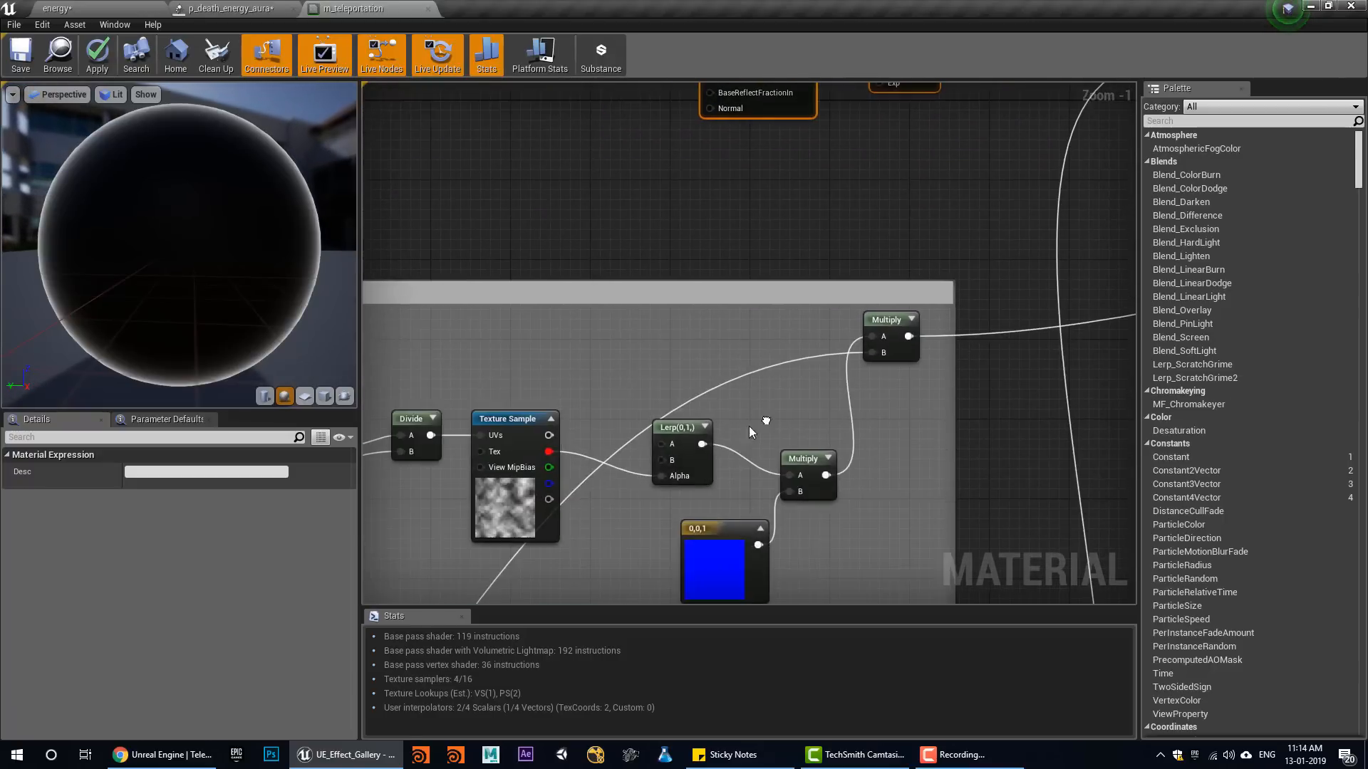
Examine the distort on Z axis group's TexCoord, Multiply, Floor and Divide nodes, its noise texture and the 0,0,1 constant
right_click_drag(433, 548, 577, 481)
scroll(716, 474, "down", 1)
right_click_drag(536, 536, 620, 474)
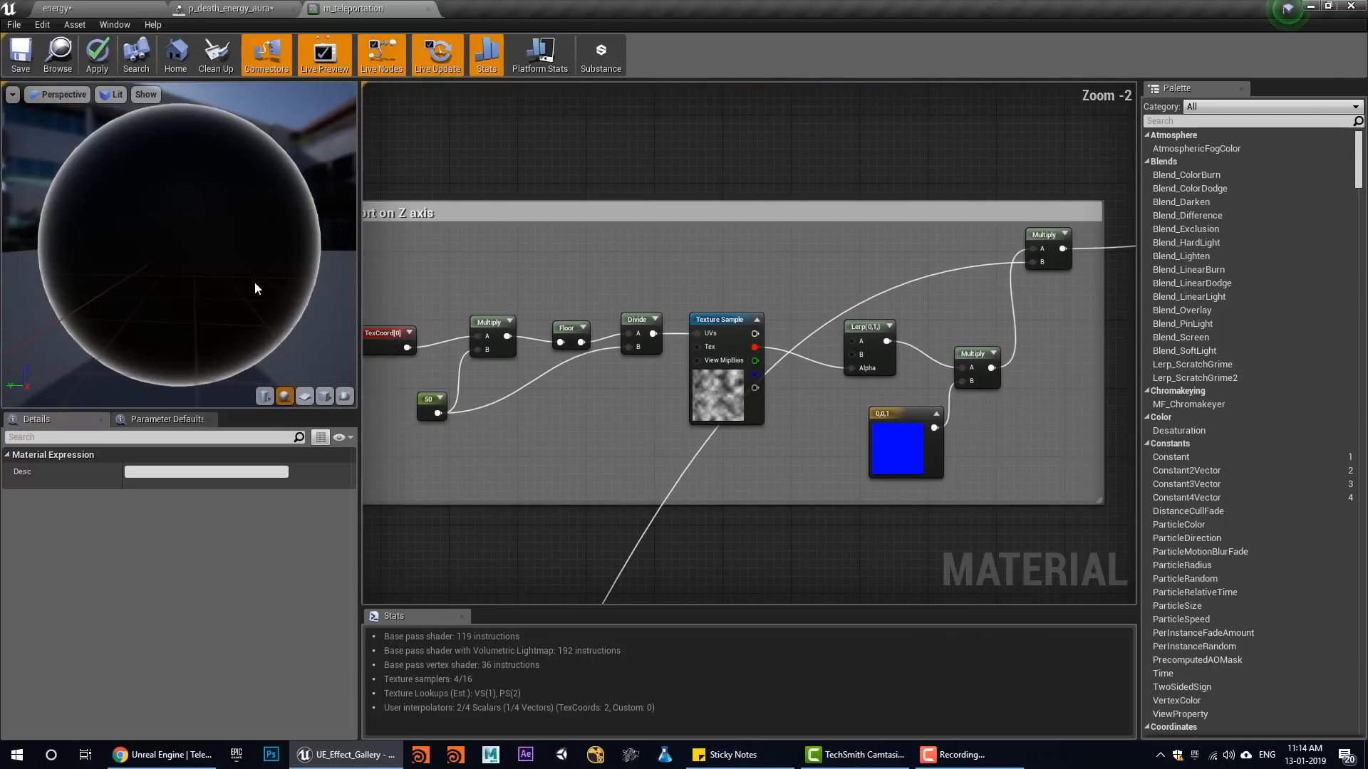
right_click_drag(538, 392, 623, 423)
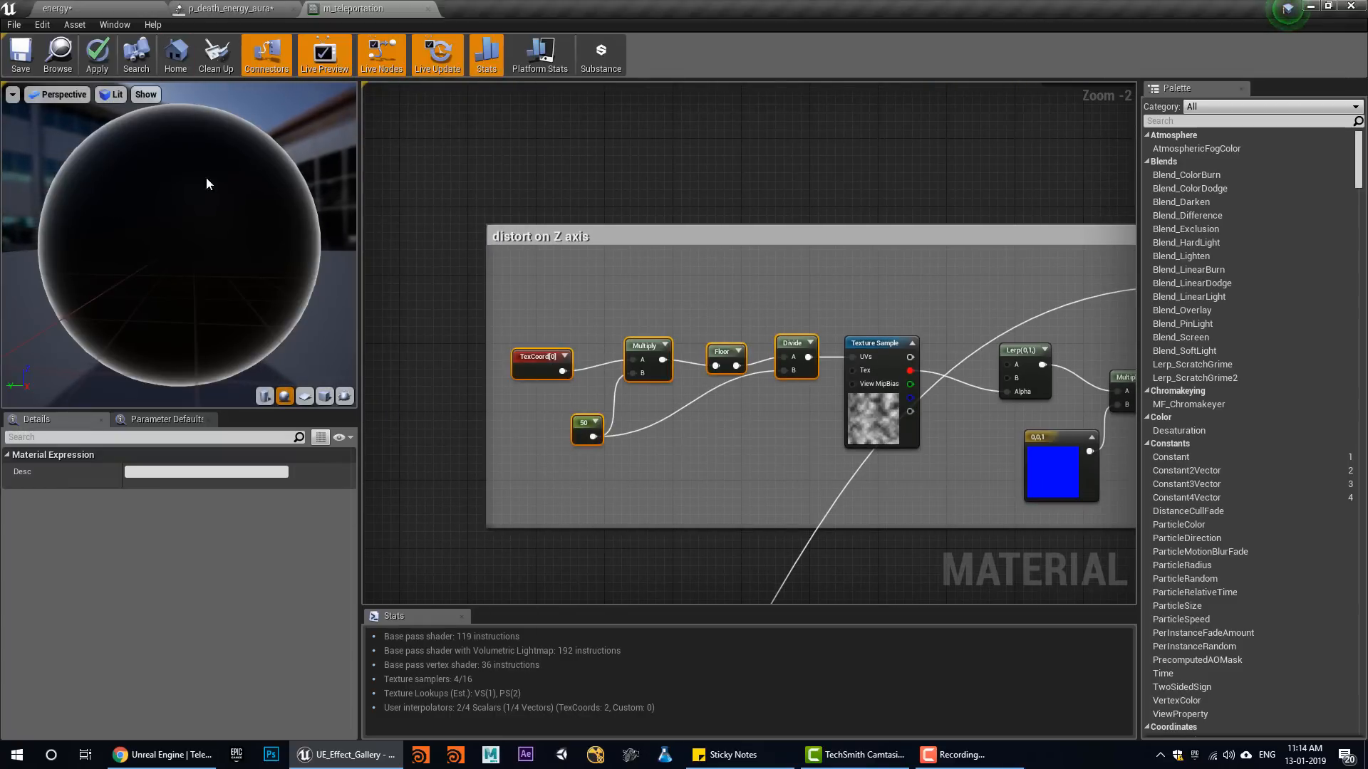
right_click_drag(934, 411, 664, 334)
left_click(788, 395)
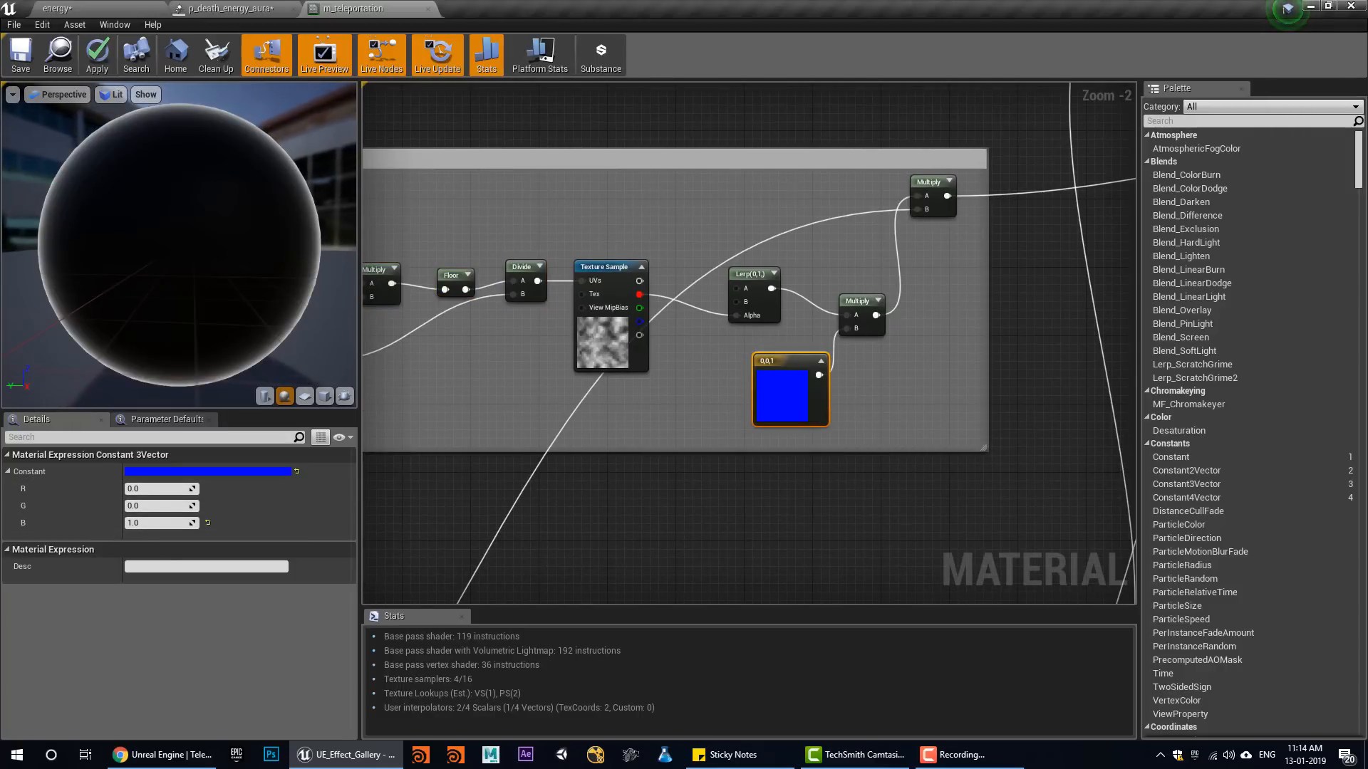
Examine the Dynamic Parameter node's distort, dissolve, tiling and glow_intensity outputs and the node chains they feed
scroll(919, 530, "down", 2)
scroll(513, 403, "up", 3)
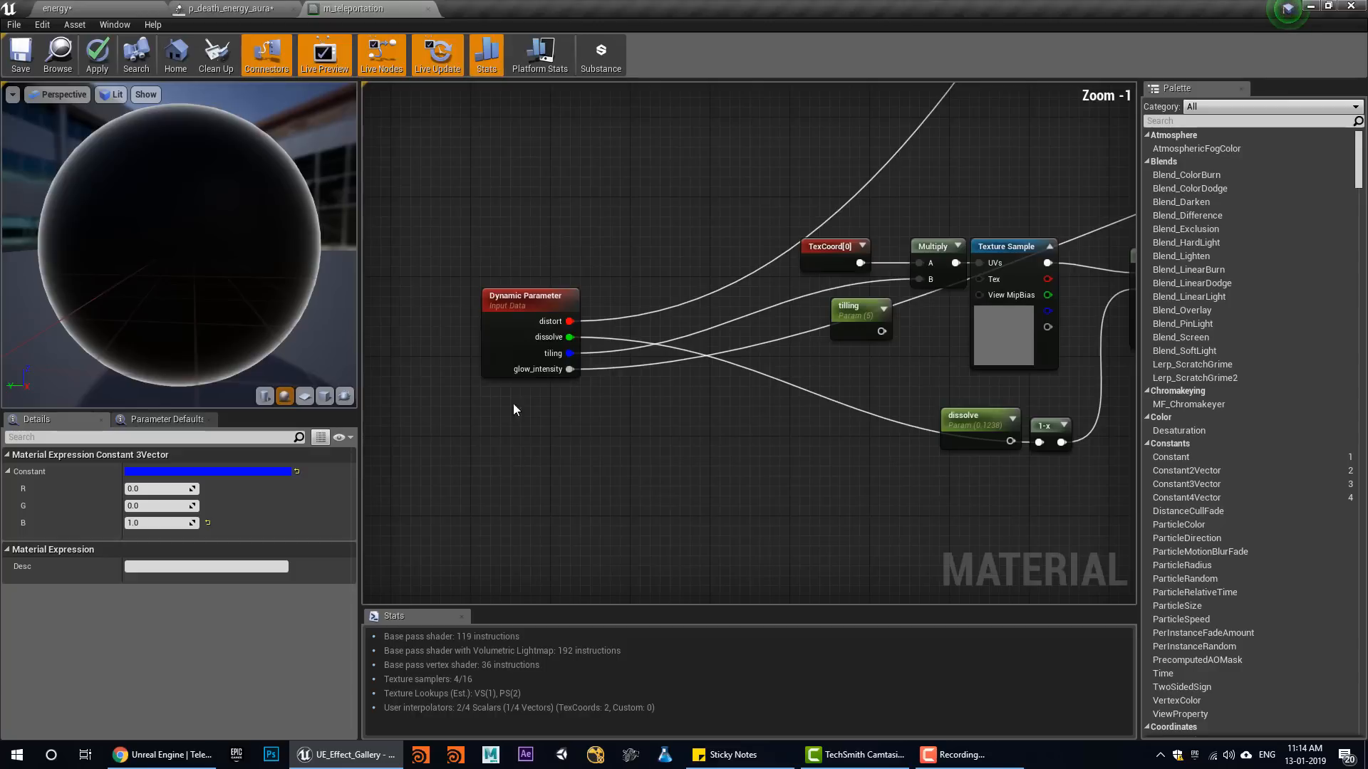
right_click_drag(523, 338, 526, 489)
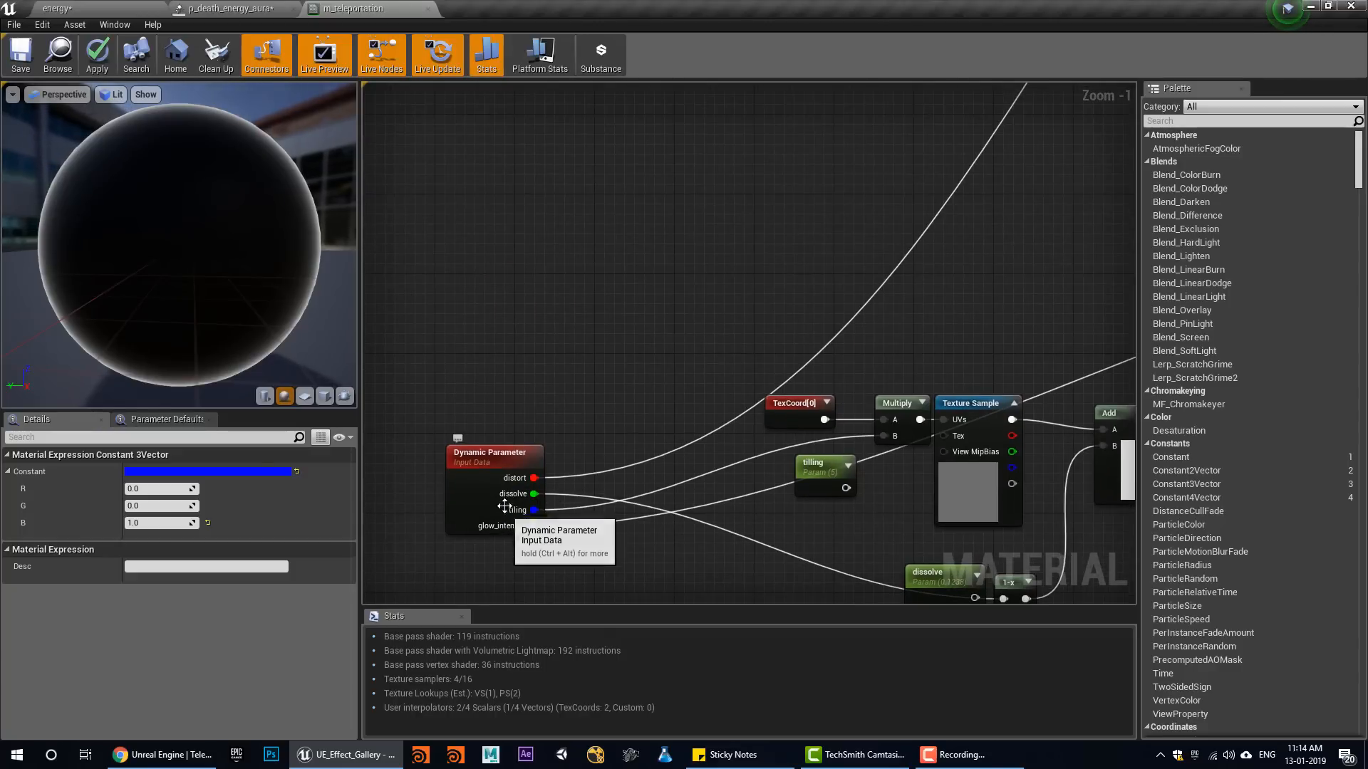
right_click_drag(644, 527, 527, 386)
right_click_drag(946, 471, 427, 561)
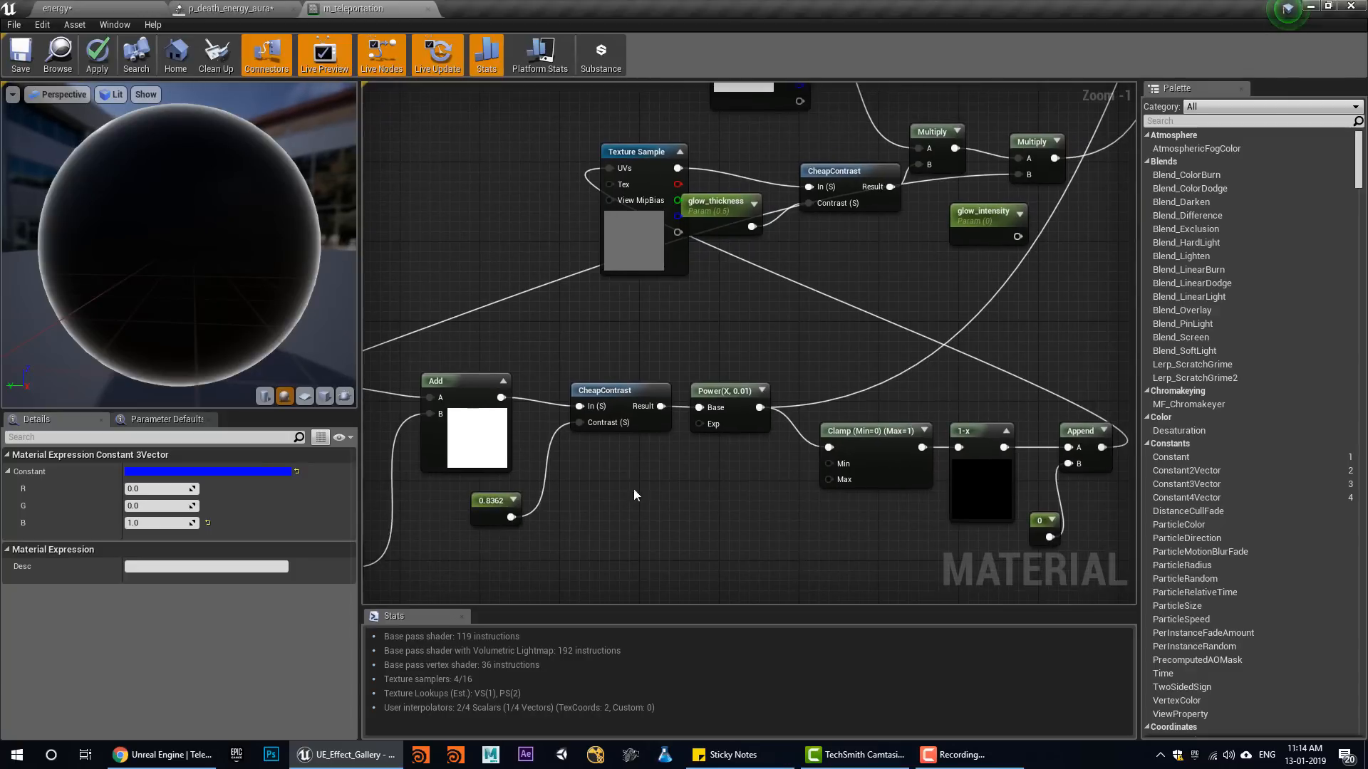
right_click_drag(784, 412, 1070, 399)
Trace the Dynamic Parameter connections through the distort on Z axis group to the material's output node
scroll(613, 555, "down", 2)
right_click_drag(370, 556, 677, 503)
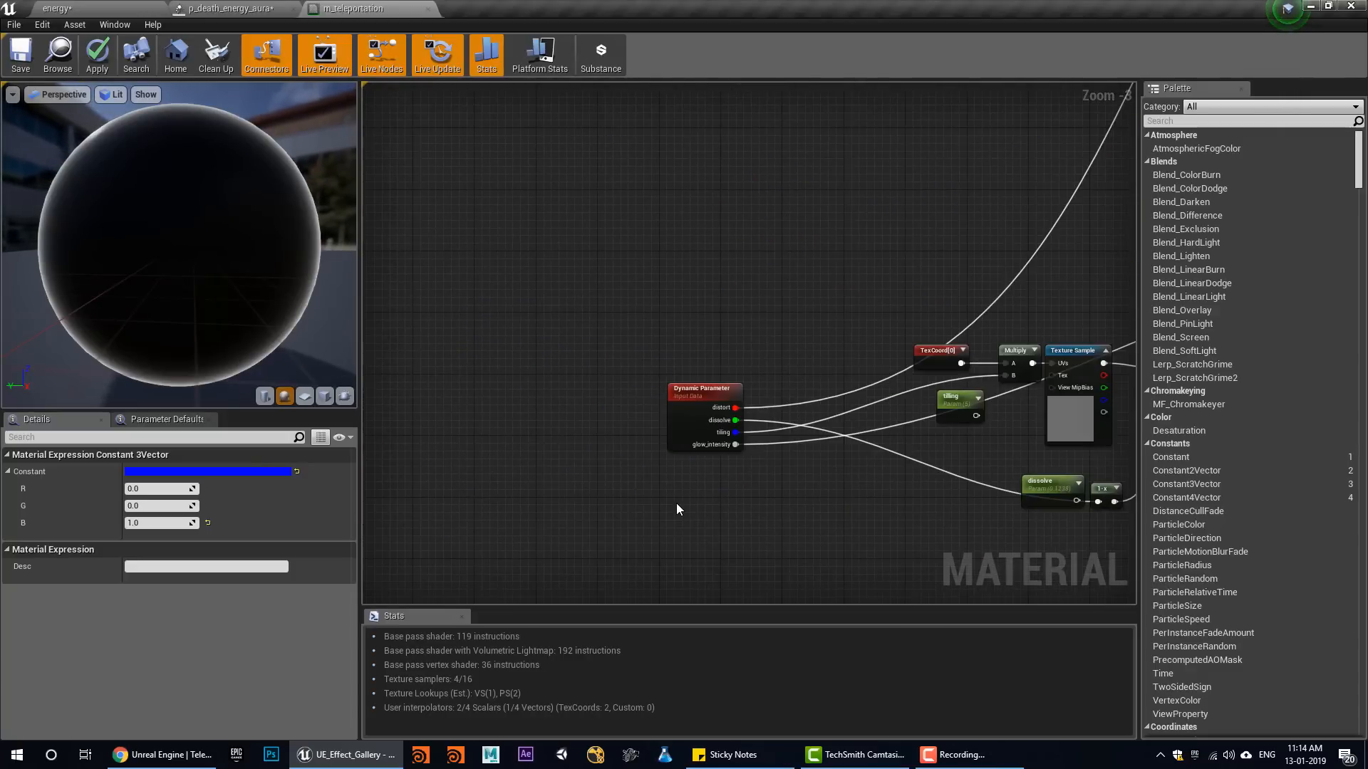
scroll(677, 503, "up", 3)
right_click_drag(817, 436, 650, 506)
scroll(651, 506, "down", 5)
right_click_drag(911, 365, 635, 532)
right_click_drag(913, 294, 763, 412)
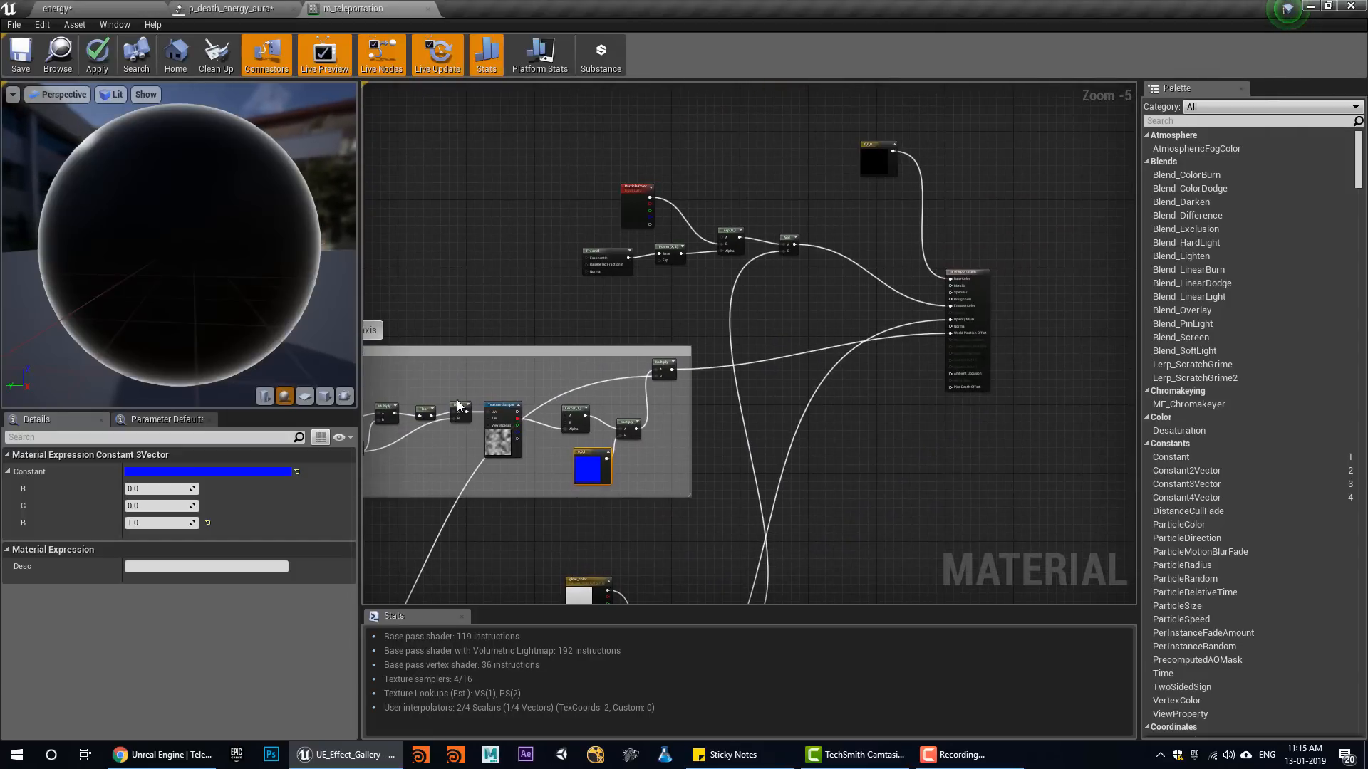
right_click_drag(488, 396, 622, 244)
scroll(648, 260, "down", 3)
Select the dissolve and glow nodes with the Dynamic Parameter node and move them closer to the distort on Z axis group
right_click_drag(755, 547, 858, 474)
left_click_drag(858, 474, 576, 307)
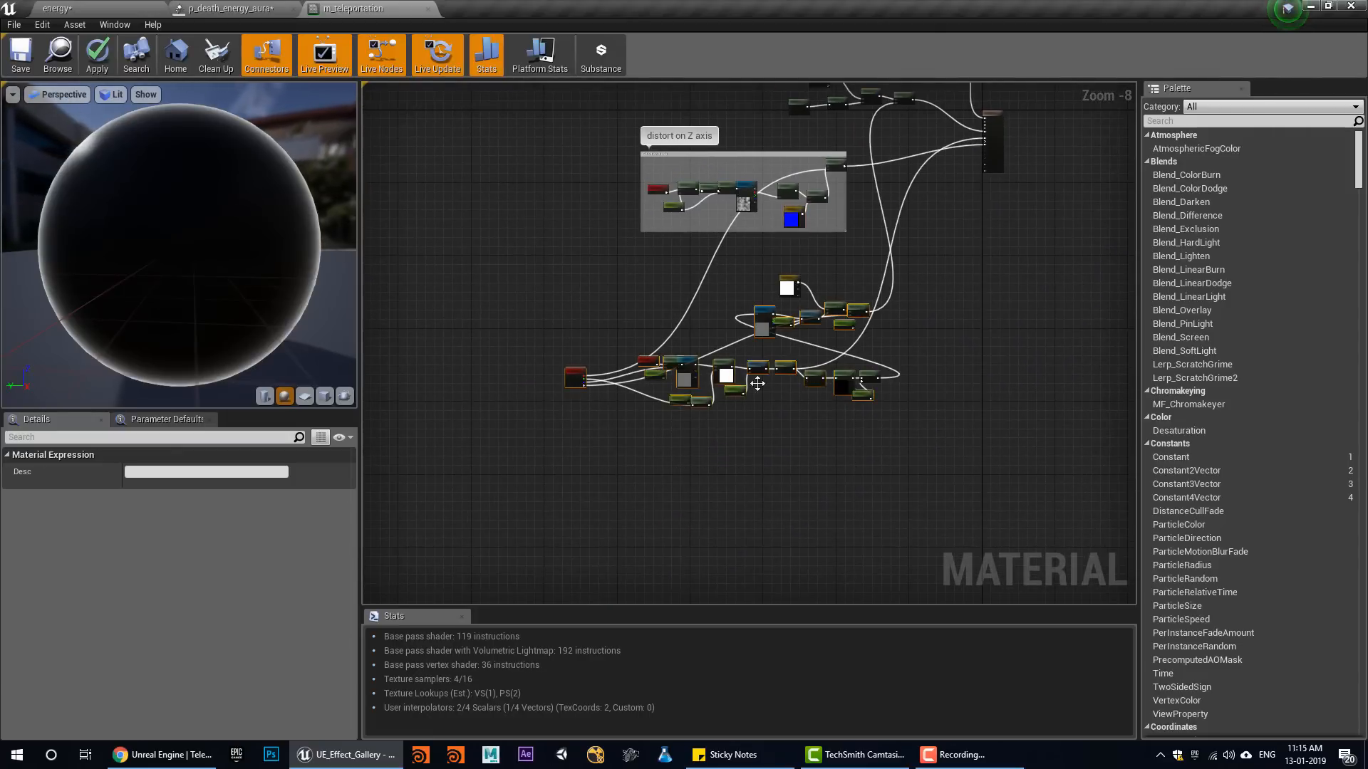
right_click_drag(579, 368, 524, 561)
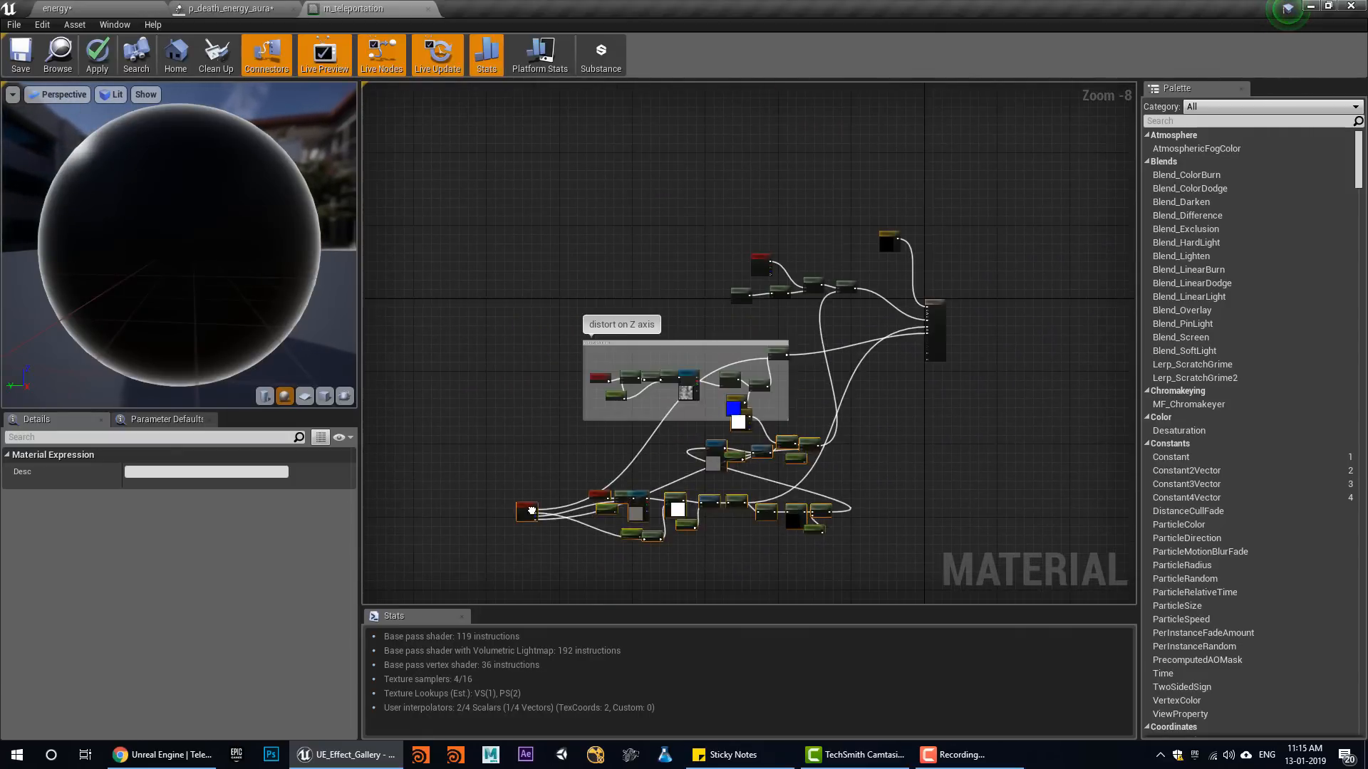
scroll(759, 369, "up", 2)
right_click_drag(760, 370, 796, 301)
scroll(797, 301, "up", 3)
right_click_drag(709, 384, 838, 151)
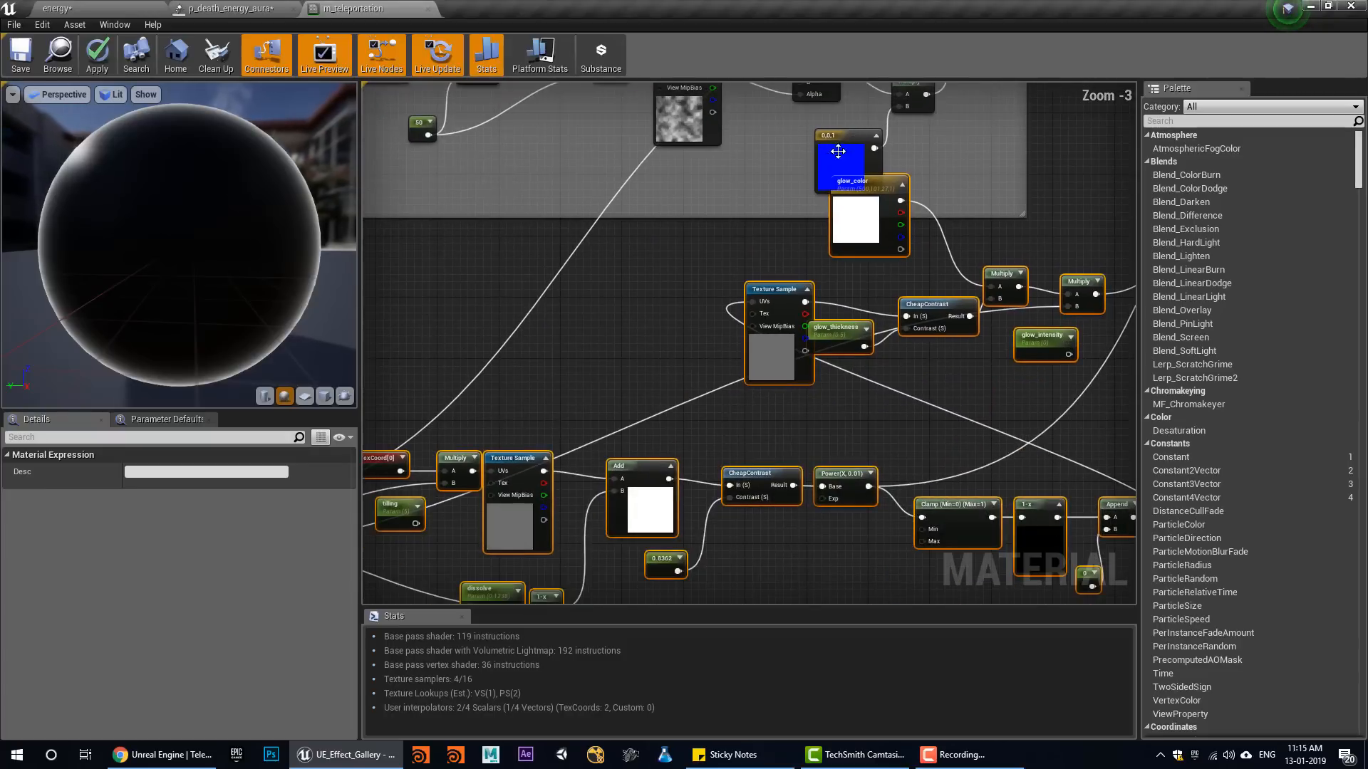
right_click_drag(605, 438, 649, 318)
scroll(621, 342, "down", 2)
View the Teleportation Effect Breakdown video page in Chrome, and close the m_teleportation material in Unreal without applying its changes
left_click(165, 755)
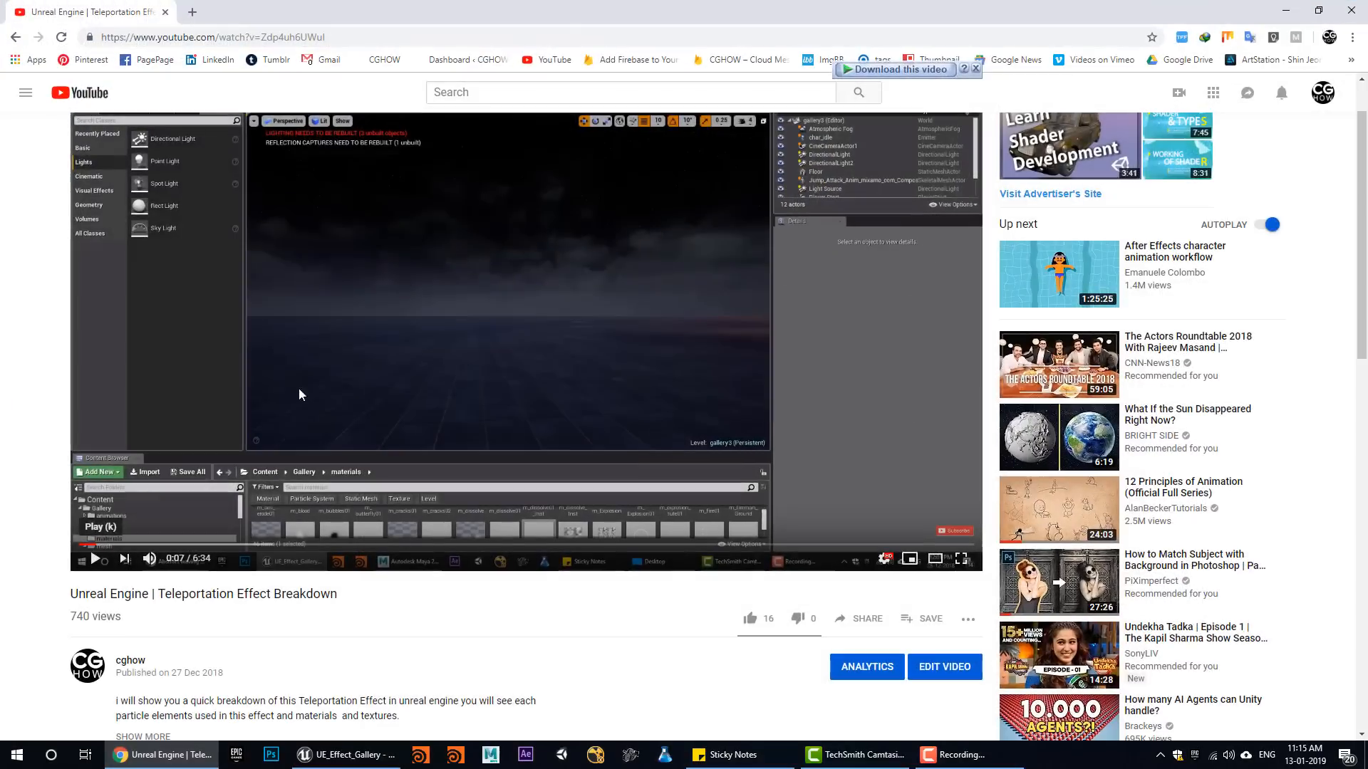
left_click(157, 758)
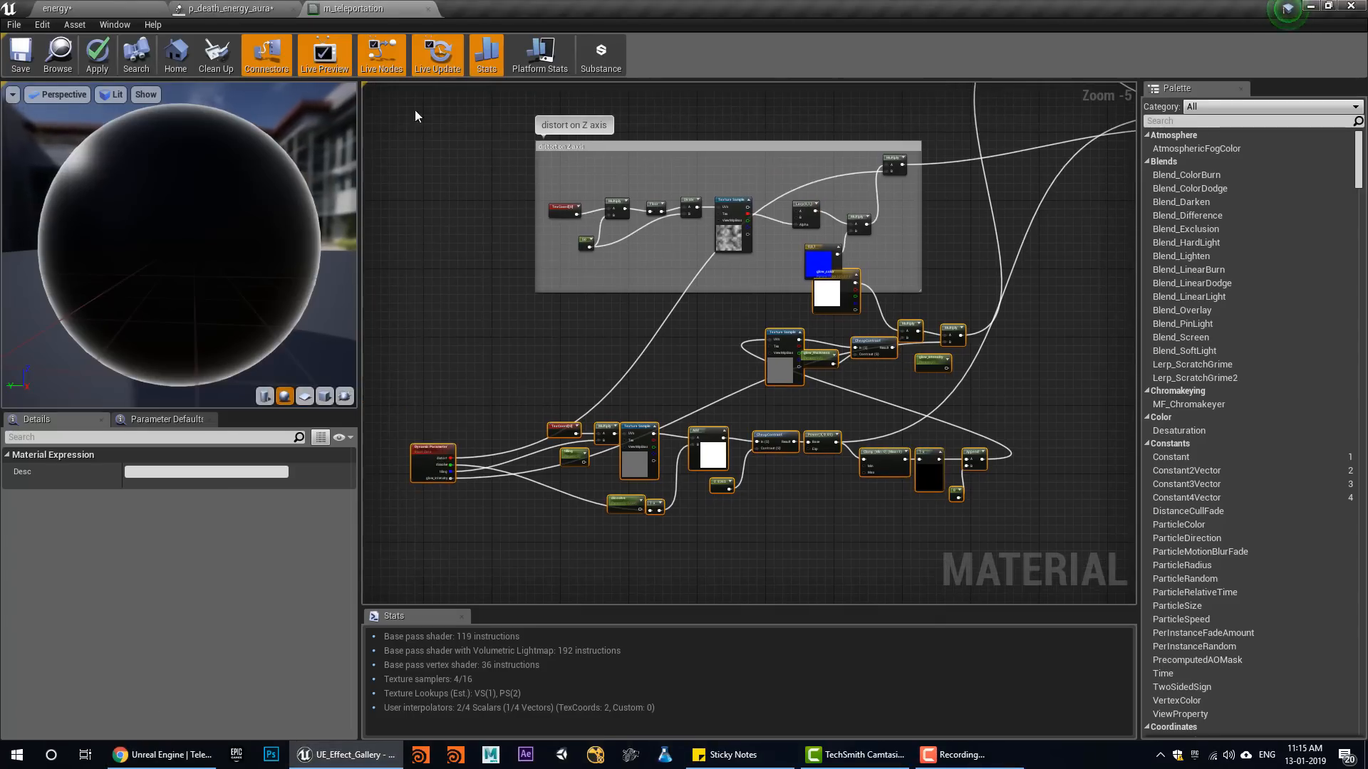
middle_click(349, 6)
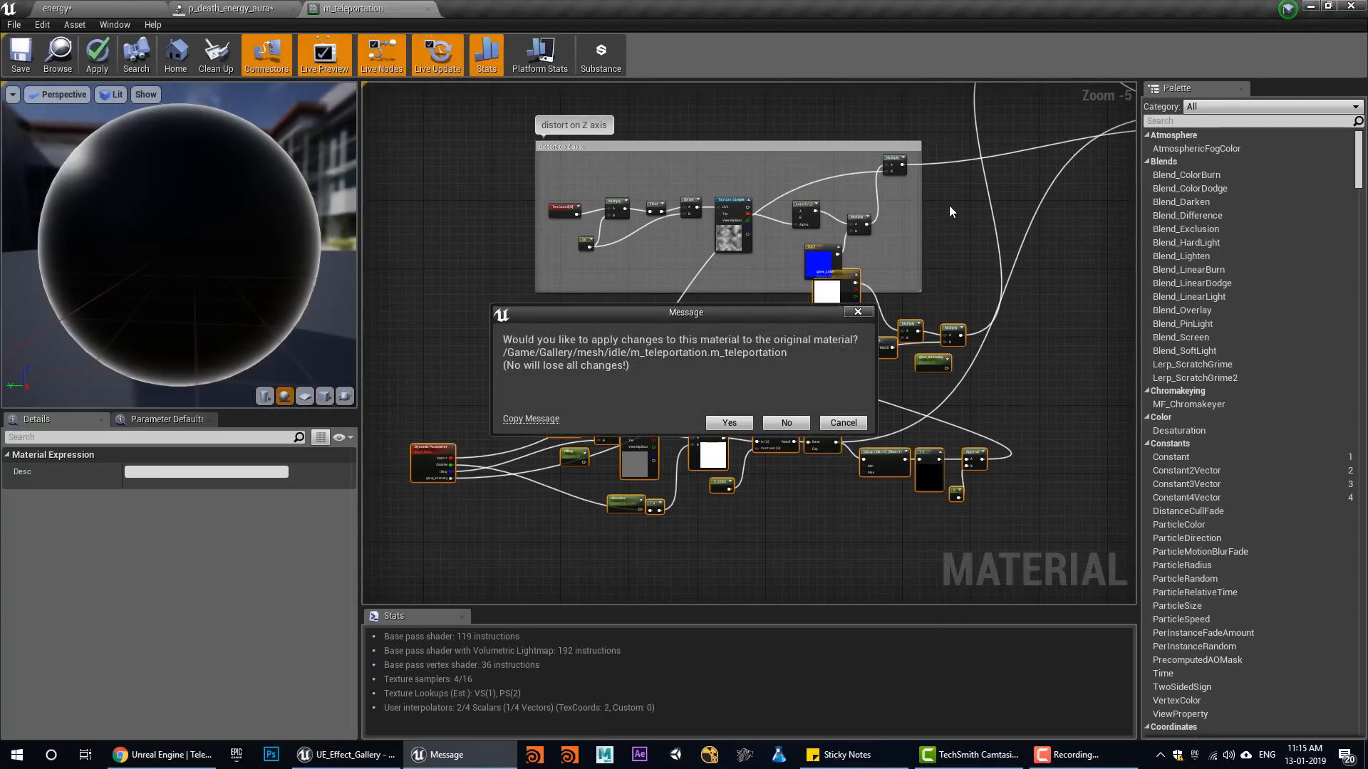
left_click(787, 423)
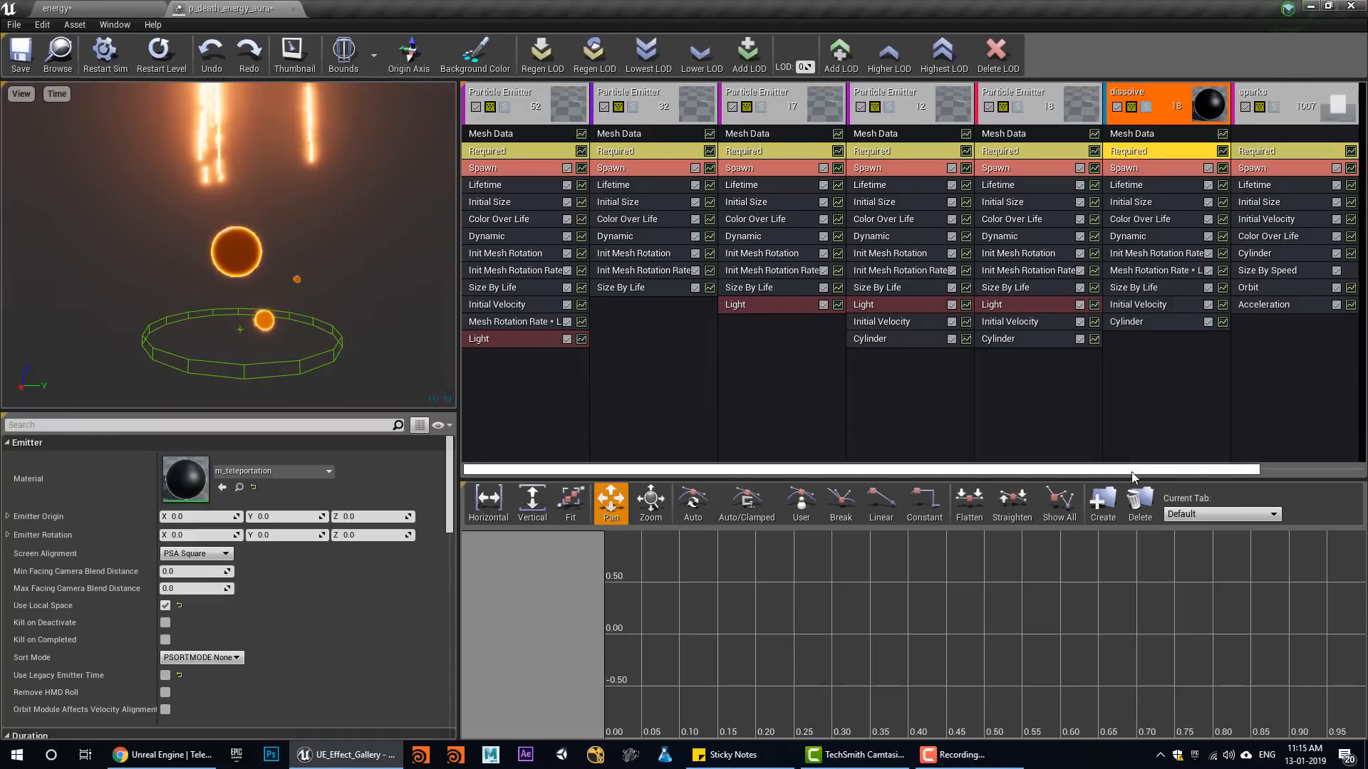
Solo the sparks emitter, examine its particles and Orbit module's offset and rotation settings, and turn solo off
left_click_drag(1132, 472, 1241, 472)
left_click(1152, 107)
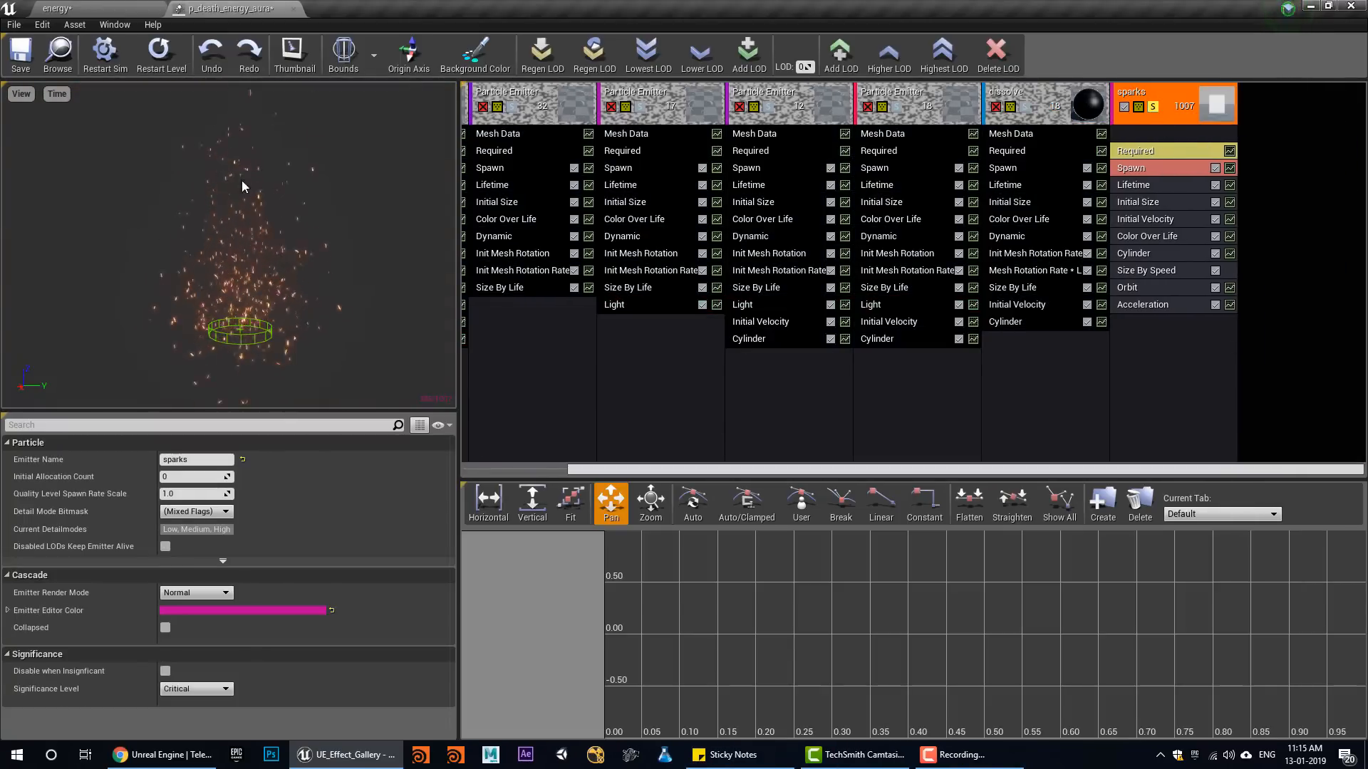
mouse_move(228, 235)
right_mouse_down()
mouse_move(228, 310)
mouse_move(228, 260)
right_mouse_up()
left_click(1185, 289)
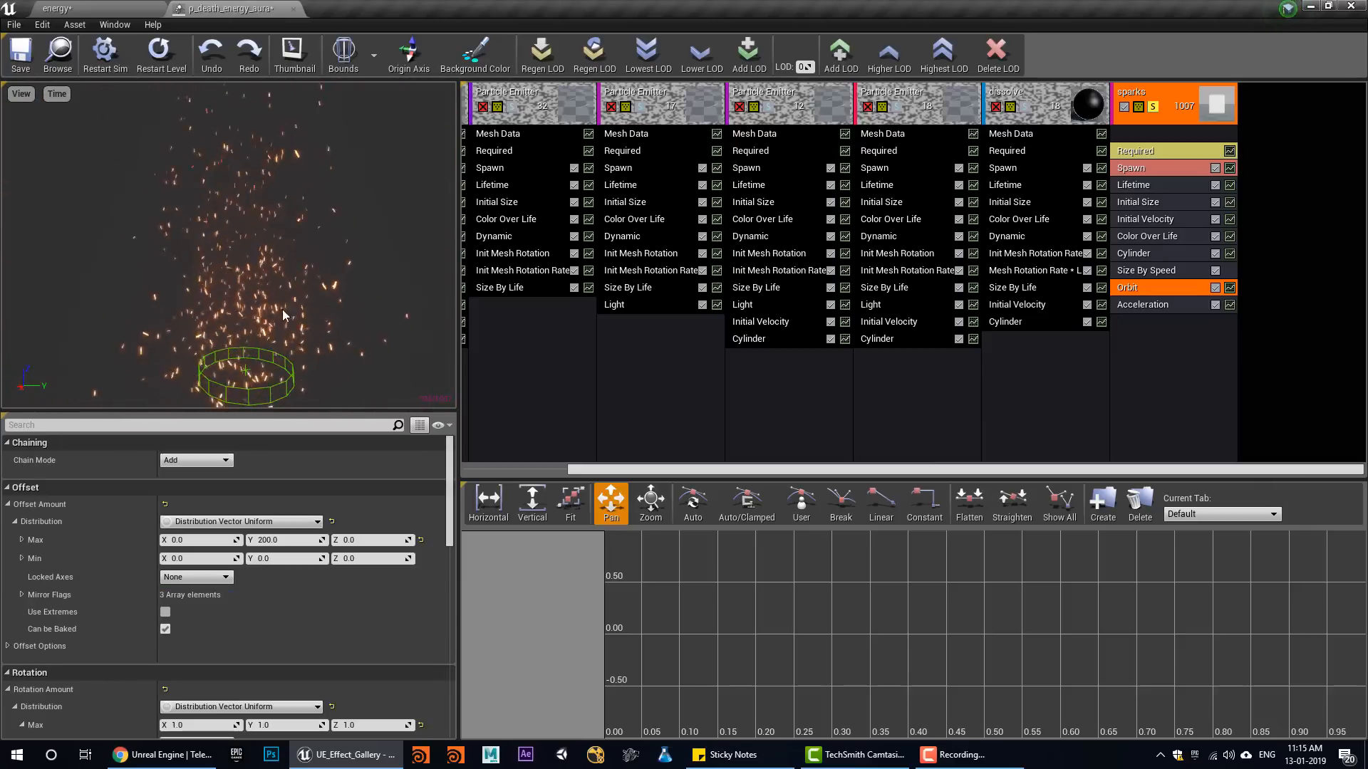
scroll(335, 277, "down", 2)
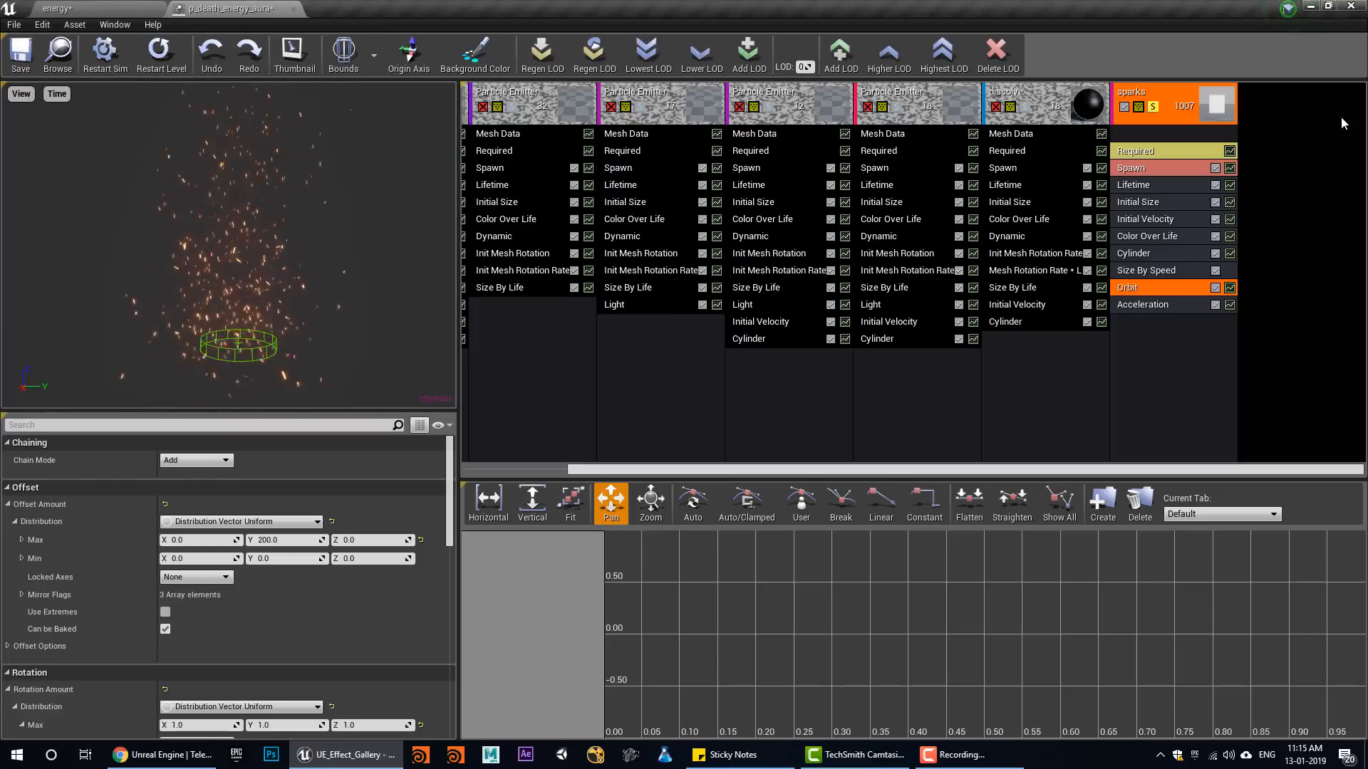
left_click(1153, 108)
Play the energy level and examine the complete aura effect up close in the viewport
left_click(145, 8)
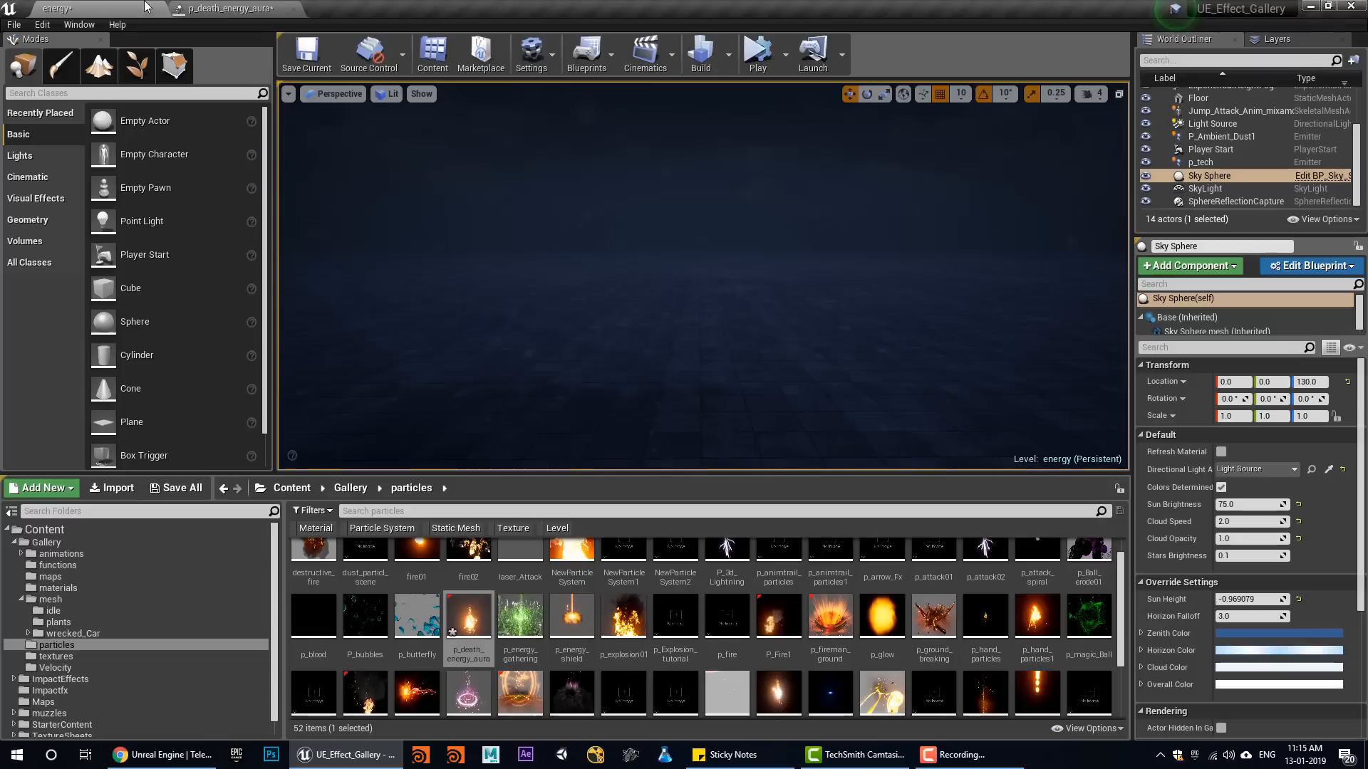
left_click(759, 55)
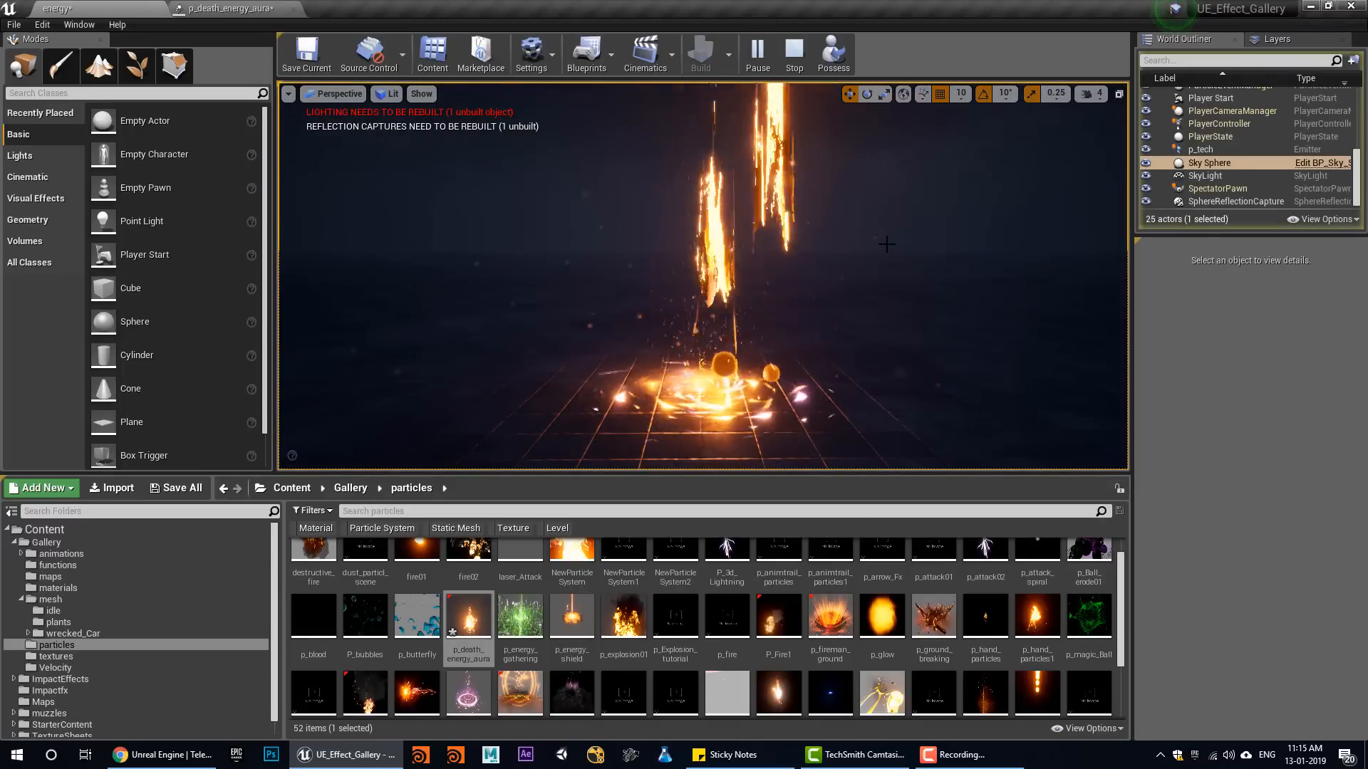
left_click_drag(703, 275, 712, 413, "alt")
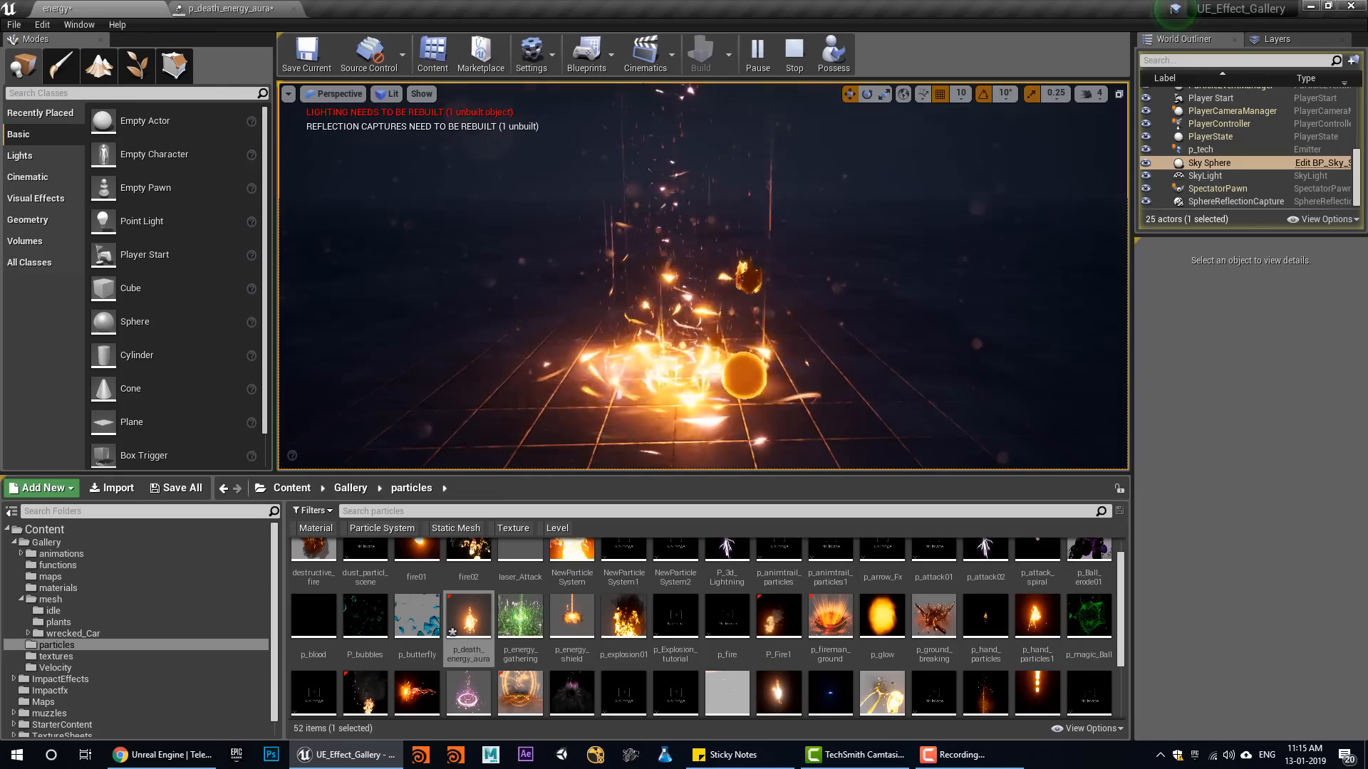
Solo the dissolve emitter in p_death_energy_aura and stop the energy level's running play session
left_click(228, 8)
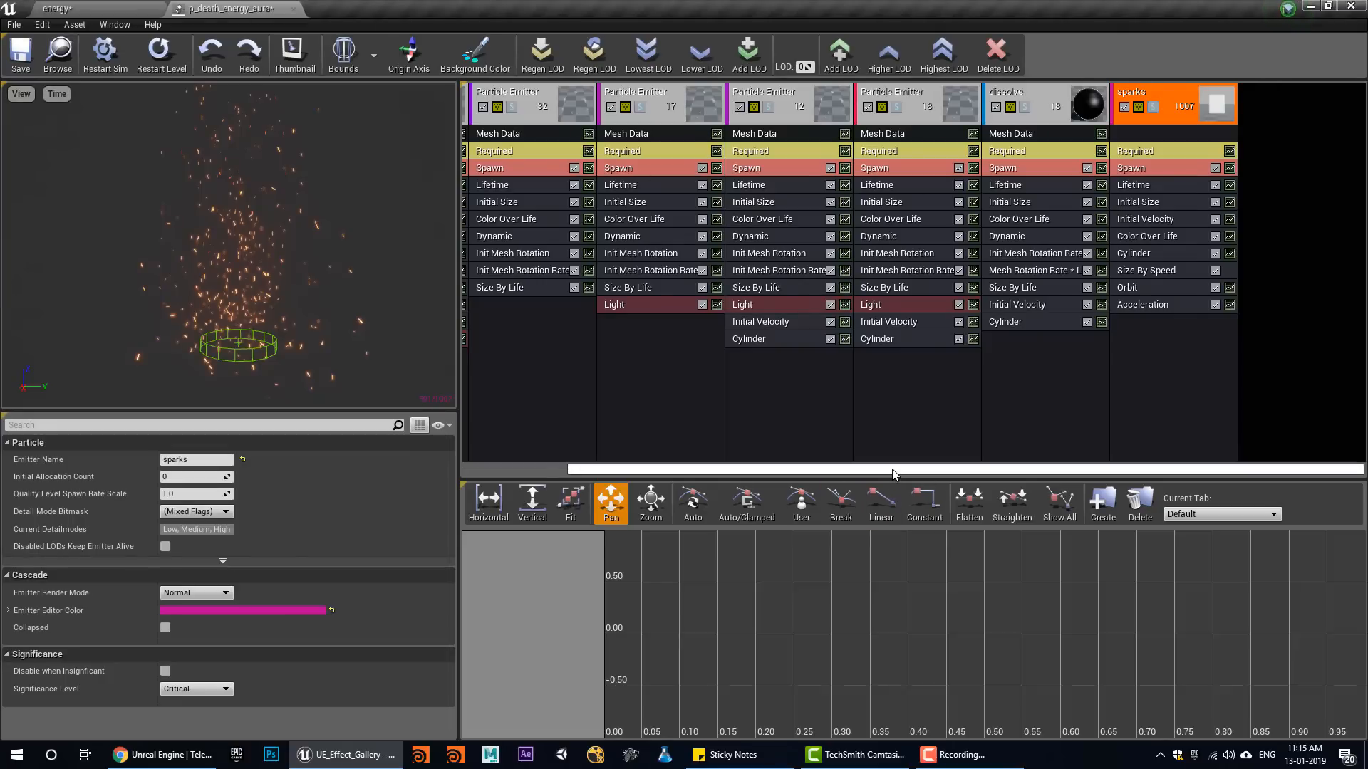
left_click_drag(893, 474, 842, 474)
left_click(1105, 122)
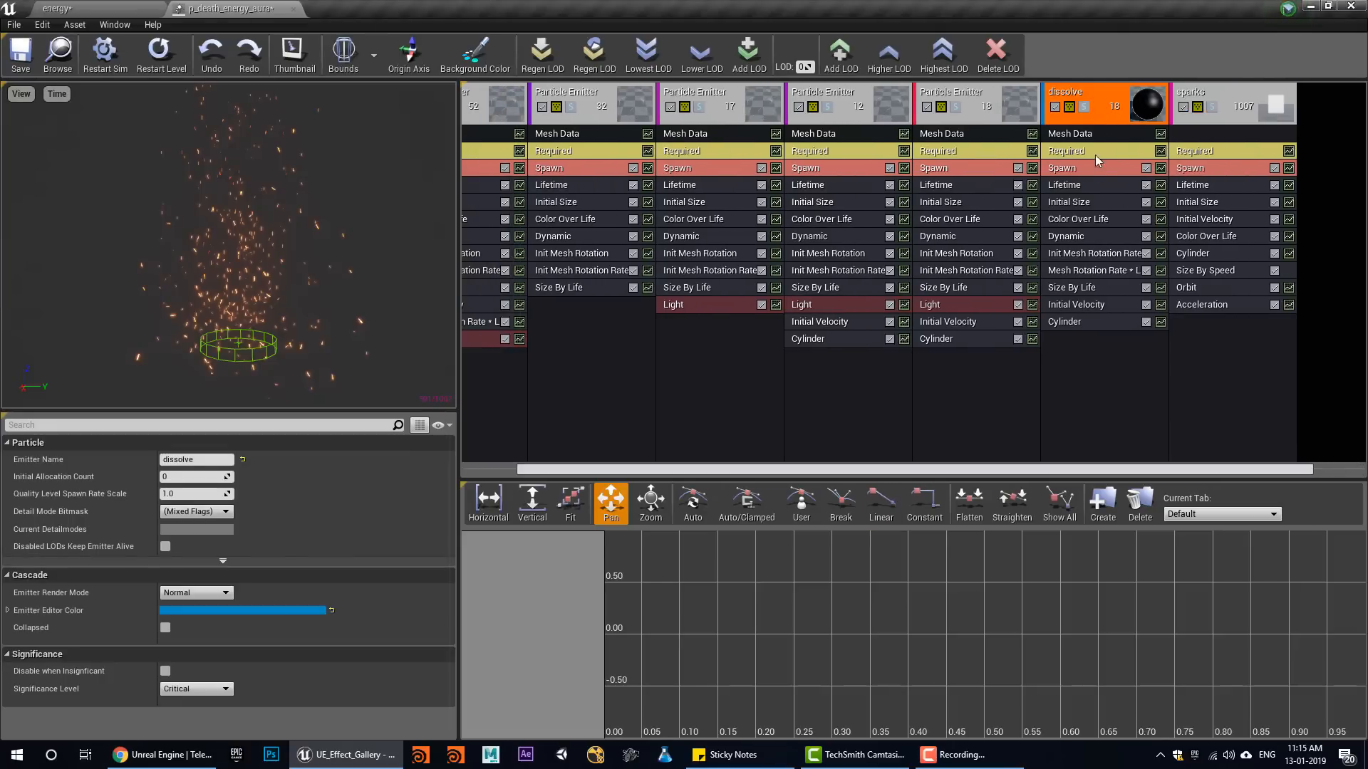
left_click(1084, 107)
left_click(100, 9)
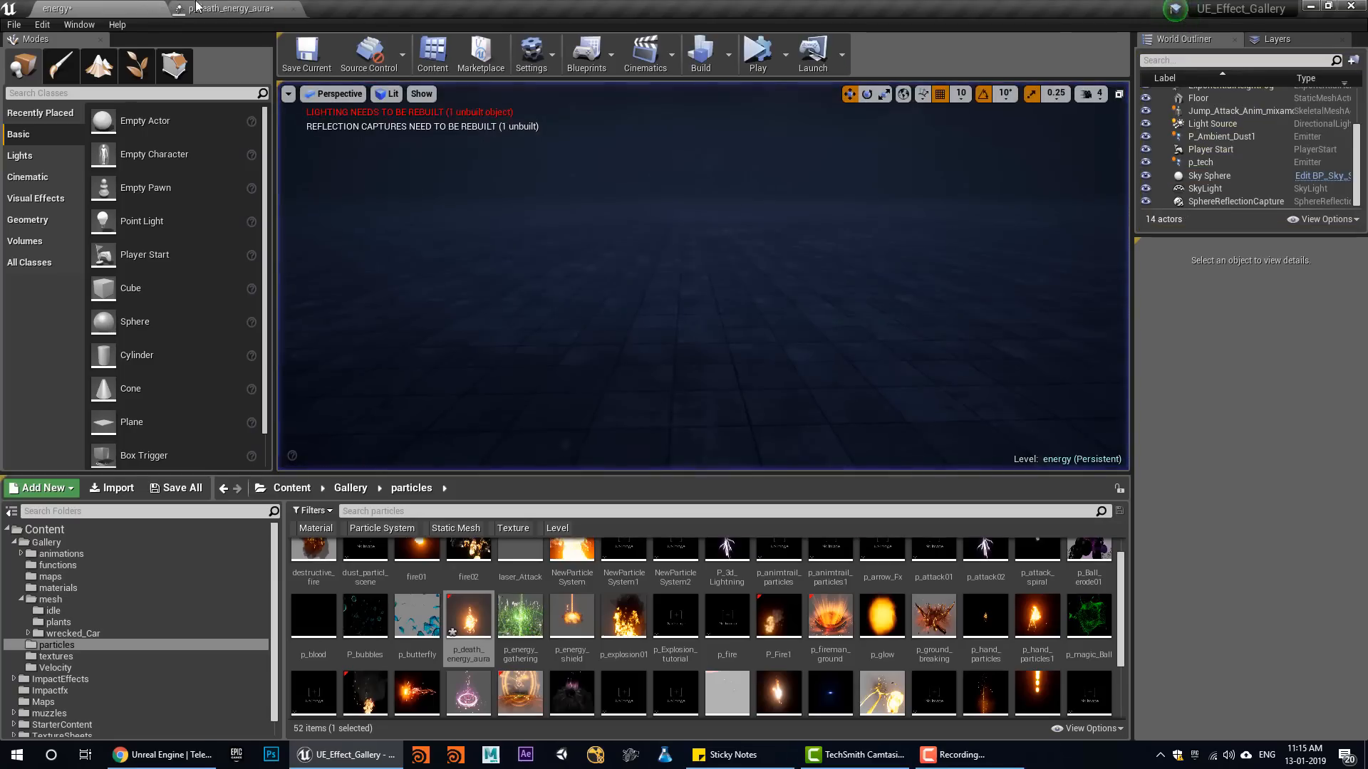
left_click(198, 8)
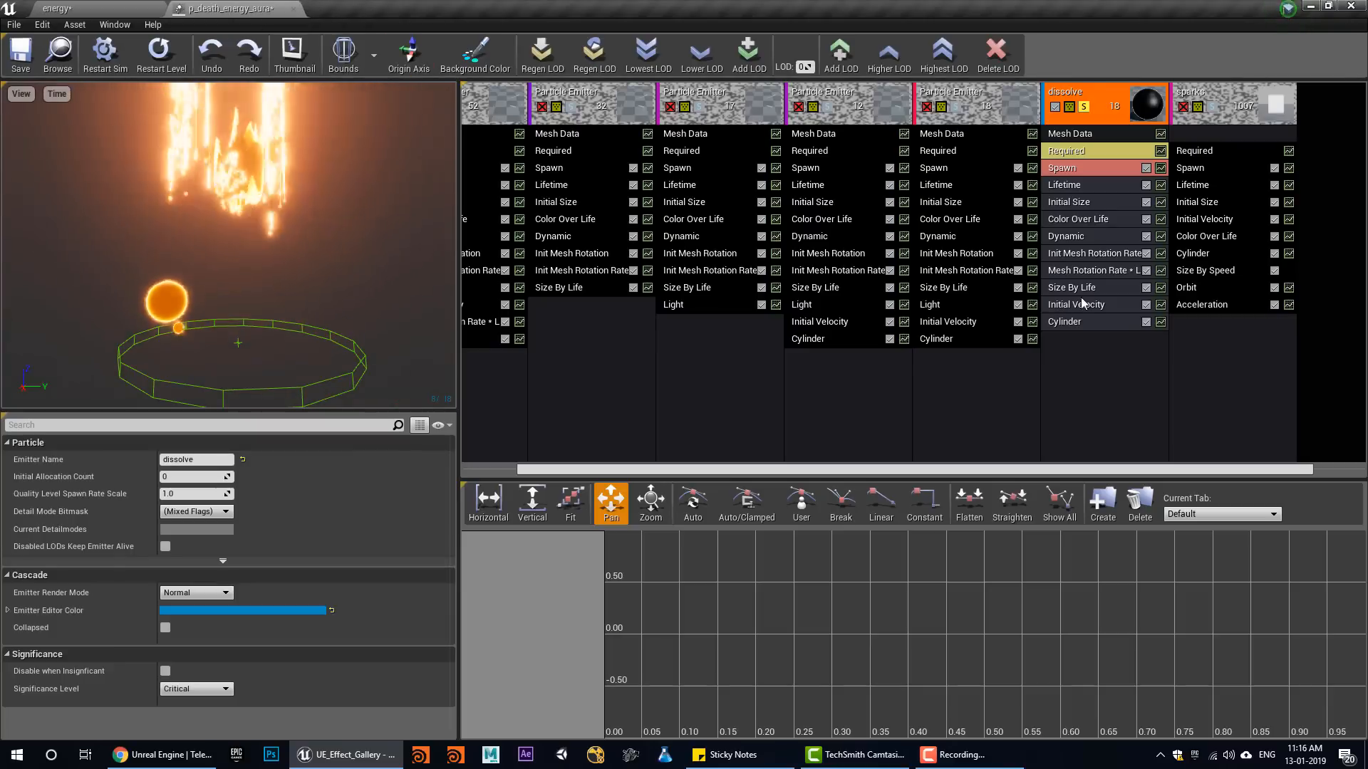
Examine the dissolve emitter's Dynamic module, focusing on the char_distort parameter's constant curve points
left_click(1068, 237)
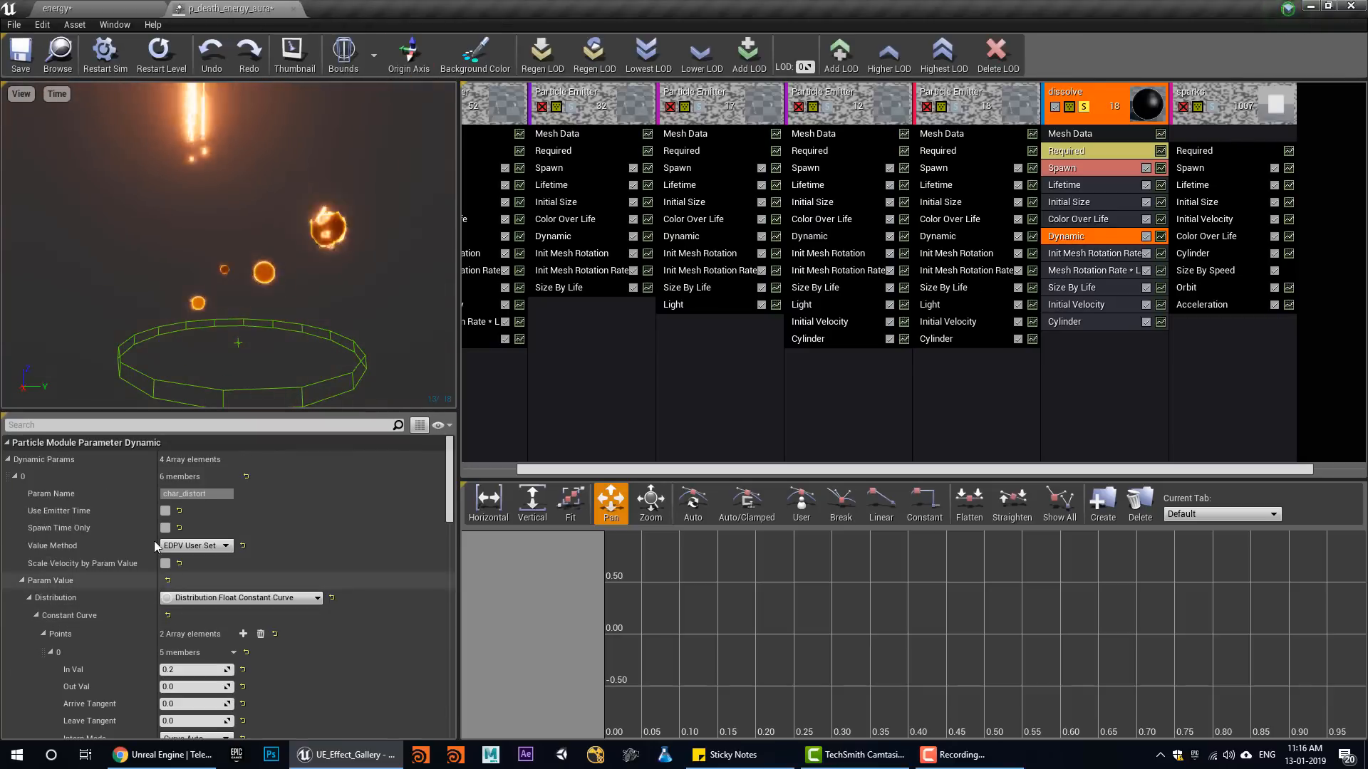
scroll(217, 556, "down", 3)
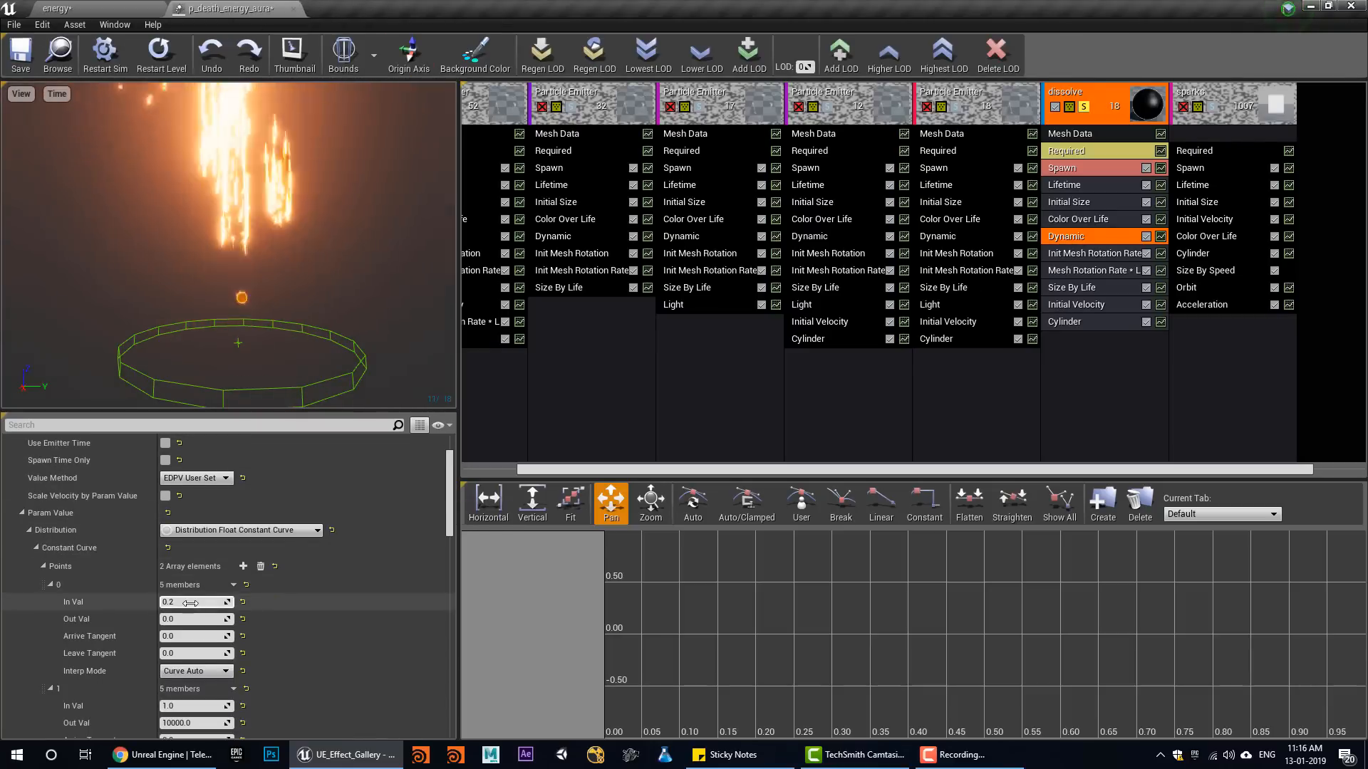
scroll(221, 589, "down", 2)
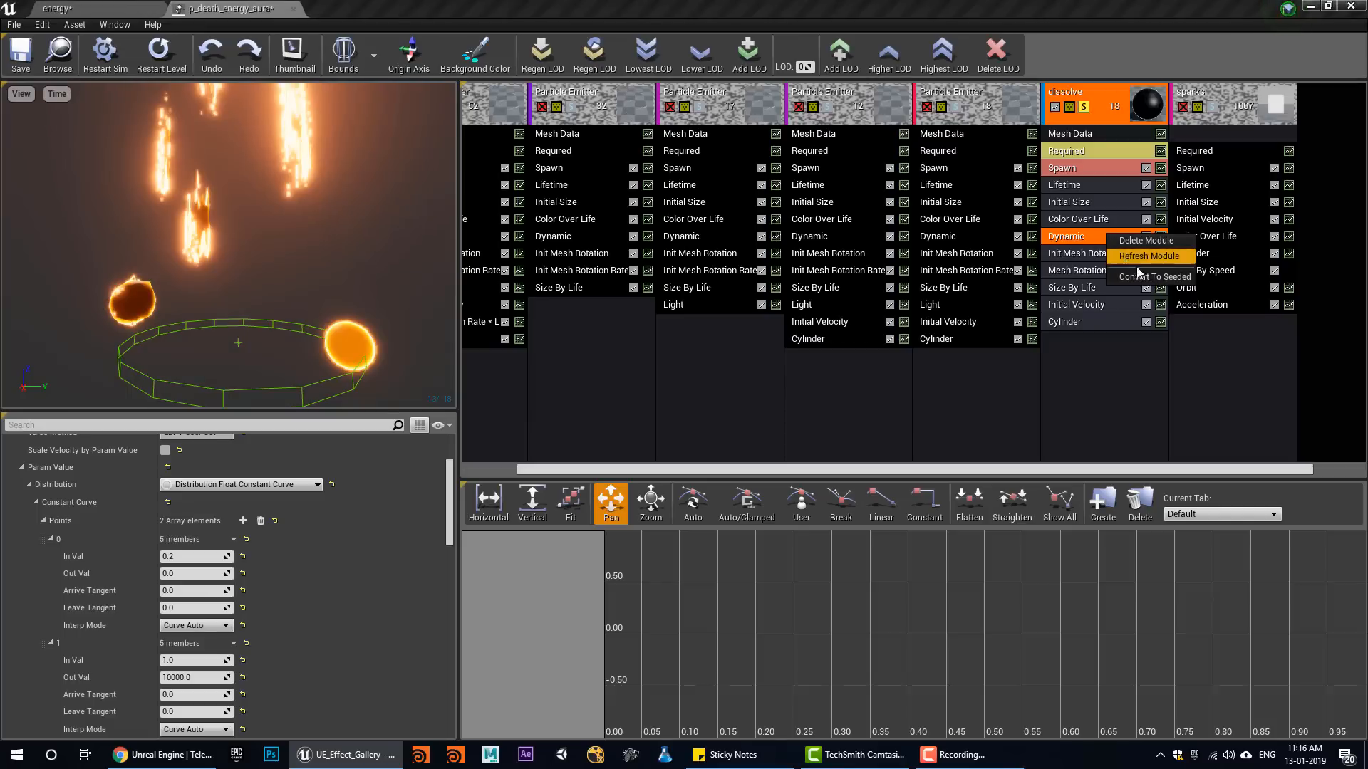
scroll(214, 559, "up", 5)
scroll(313, 584, "down", 8)
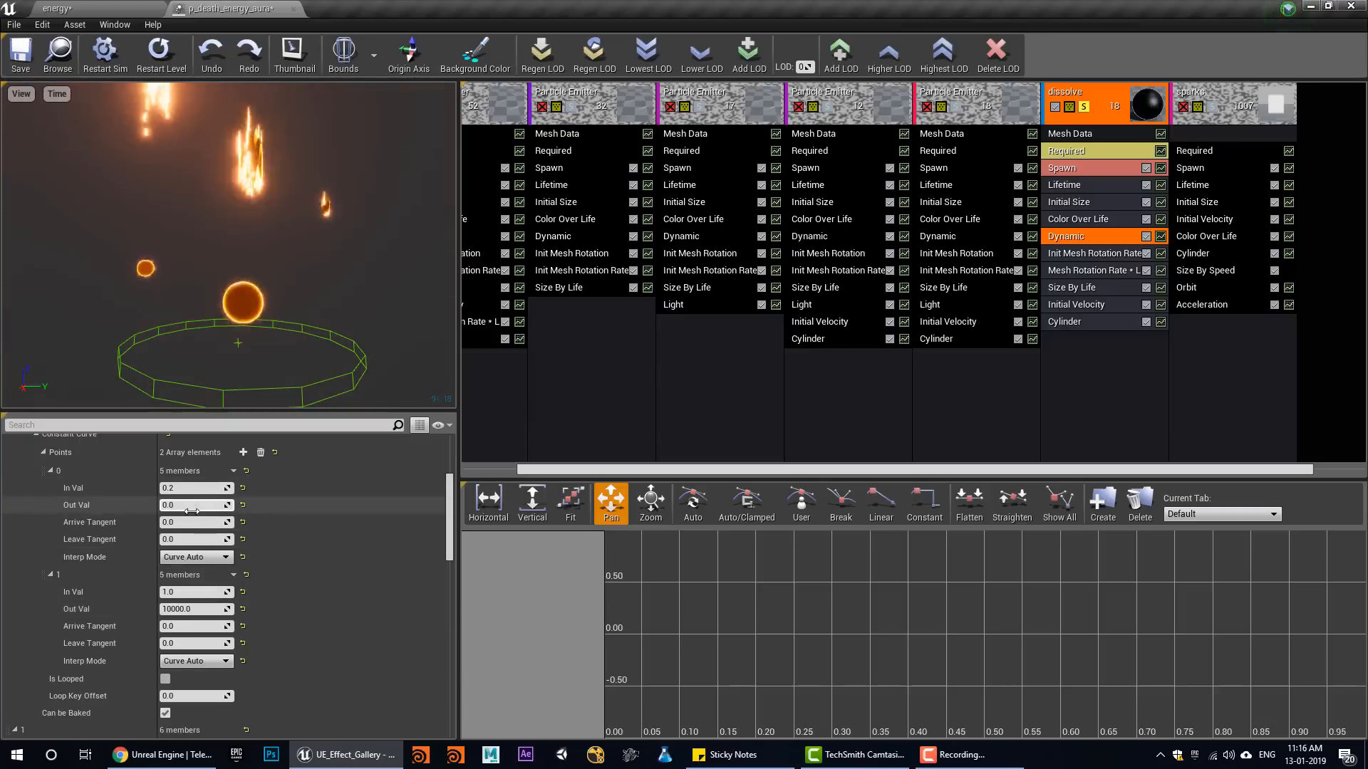
Try Out Val settings of 0, 10000 and 1000 on the second point of the char_distort curve
left_click(183, 611)
type("0")
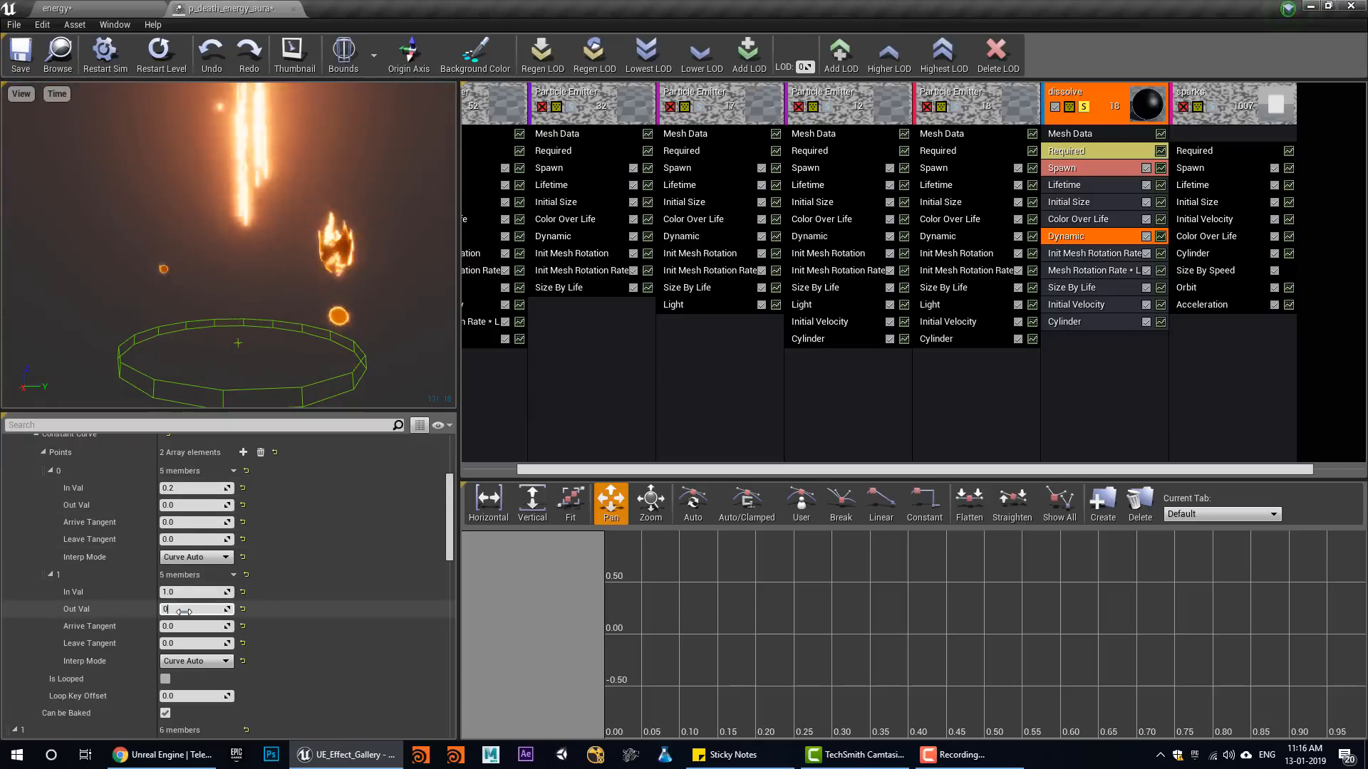
key("Return")
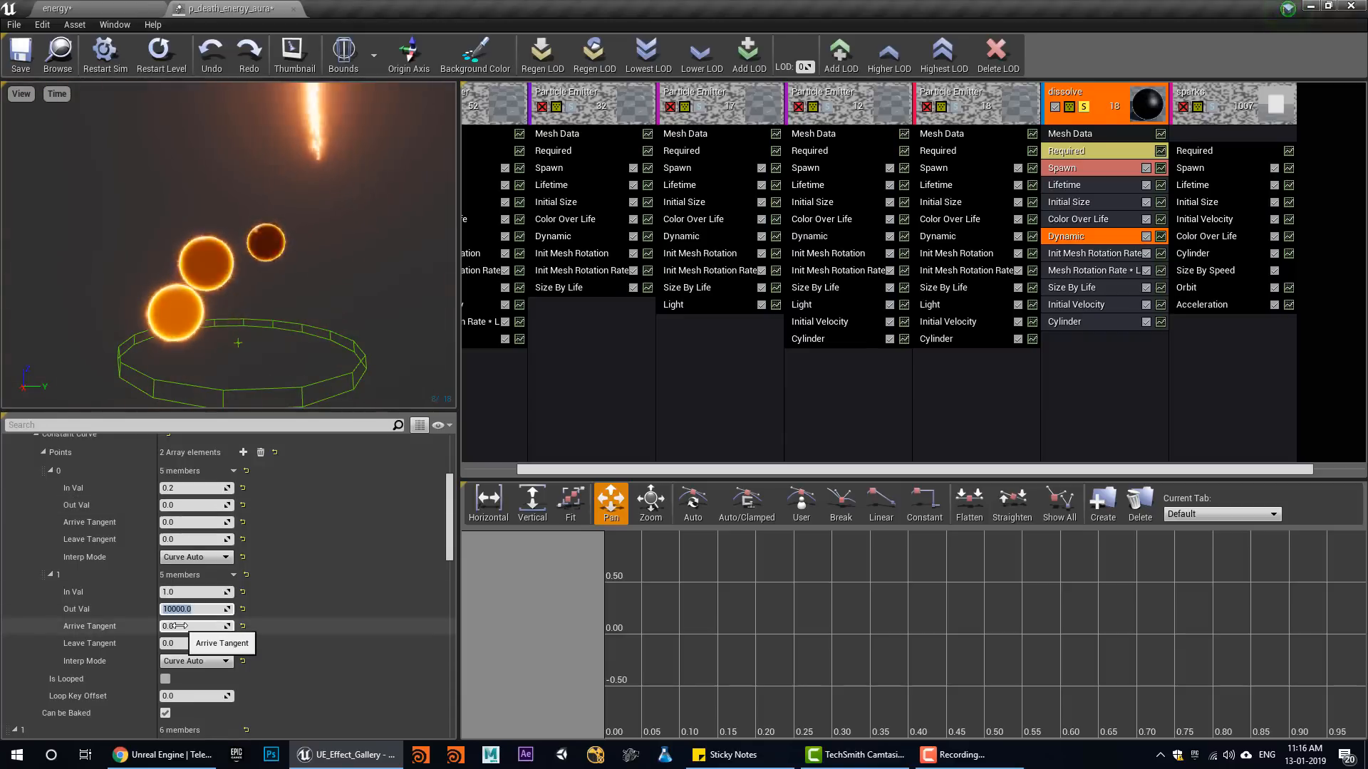
key("Return")
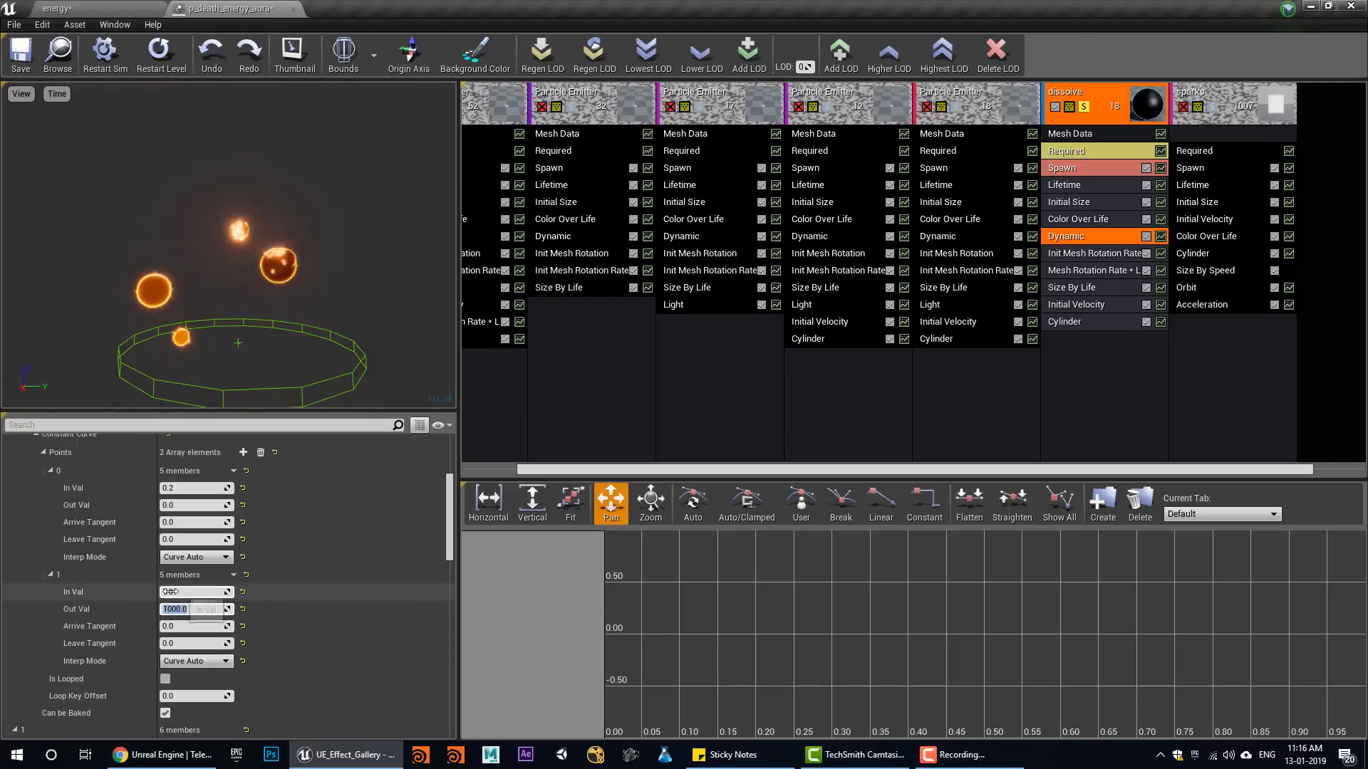
left_click(177, 609)
Examine the Dynamic module's dissolve parameter curve and turn off solo on the dissolve emitter
scroll(236, 635, "down", 4)
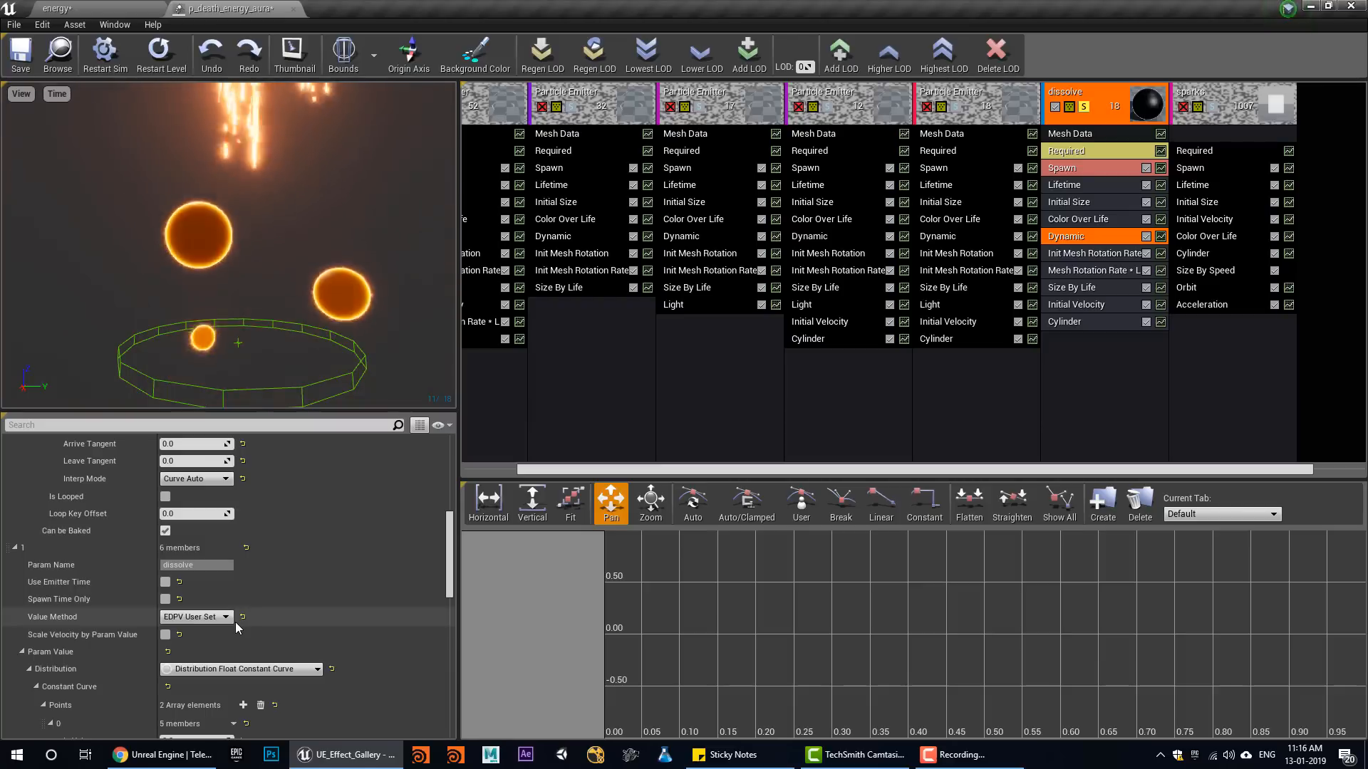
scroll(241, 601, "down", 3)
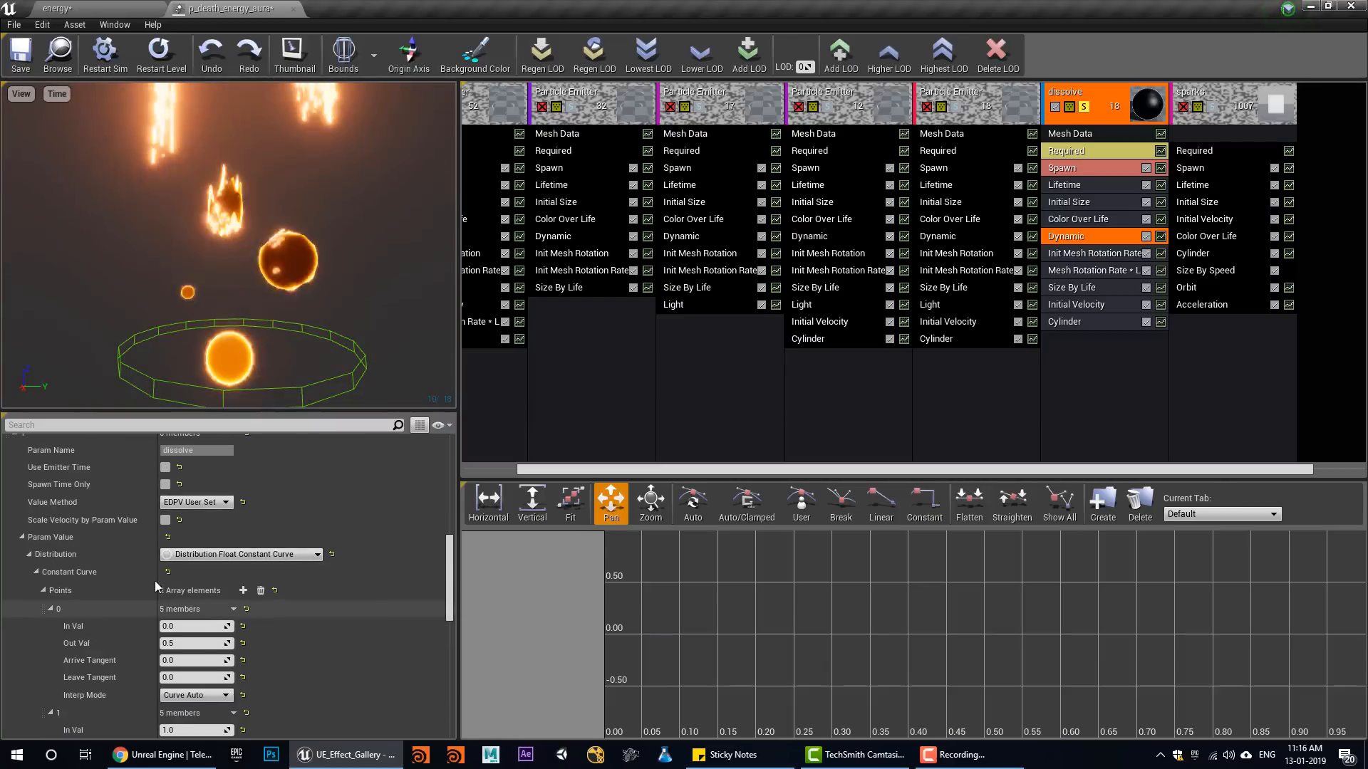
left_click(1083, 106)
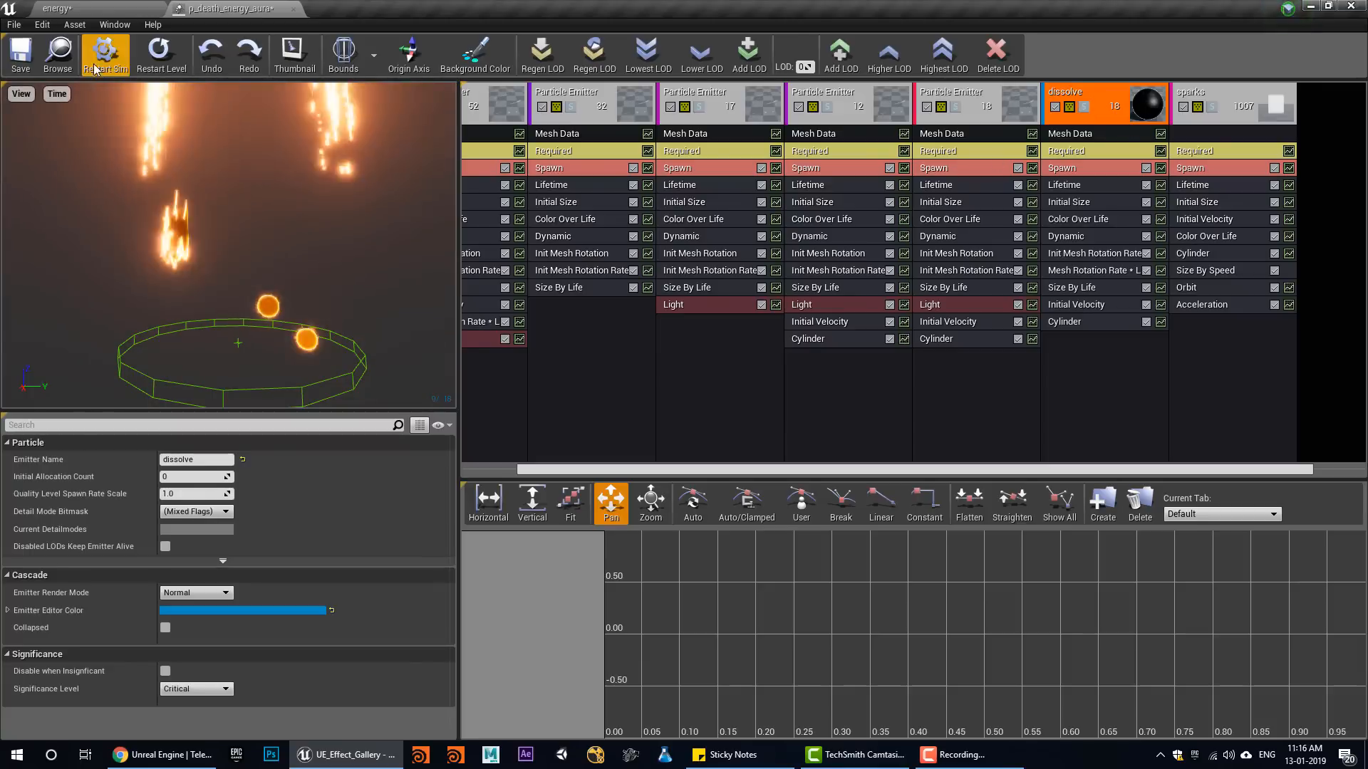
Restart the particle effect and examine the full aura with all emitters from several angles and distances in the preview
left_click(158, 60)
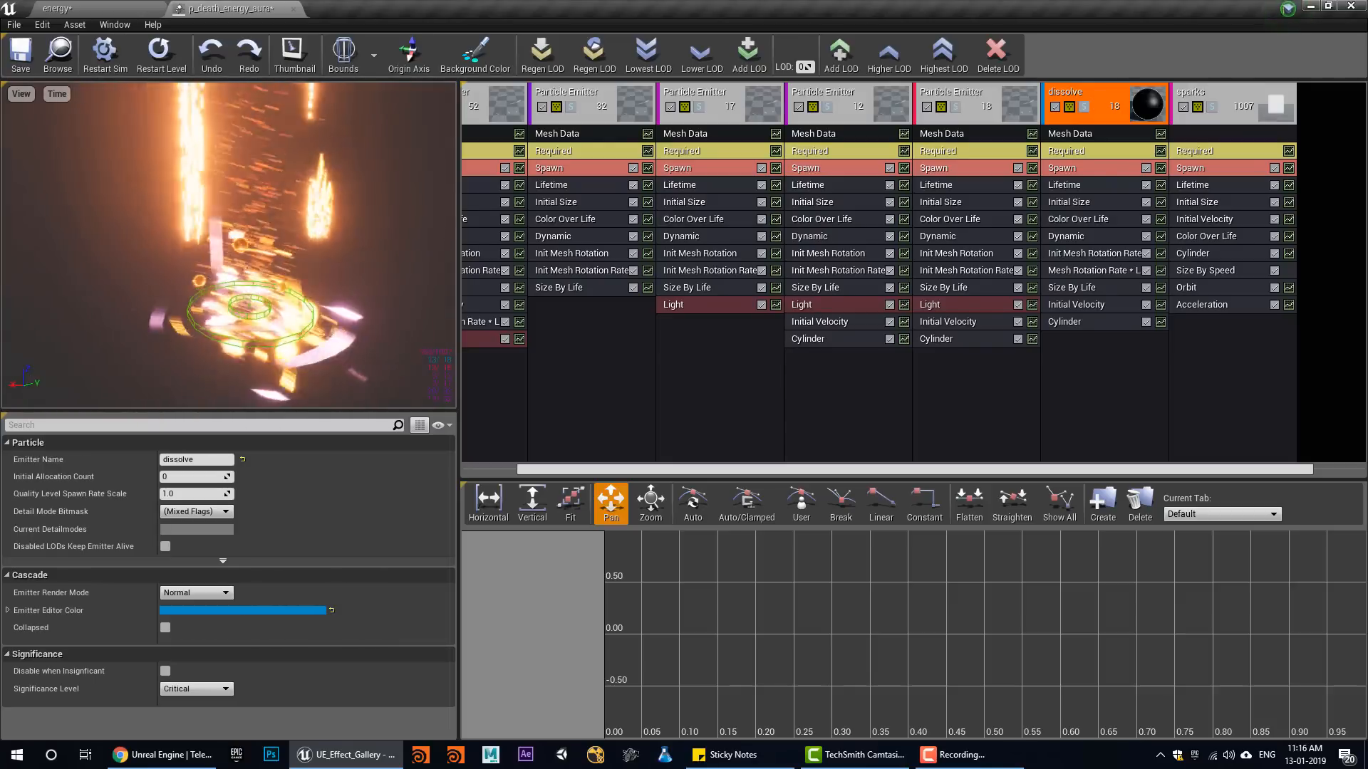
left_click_drag(229, 246, 231, 278)
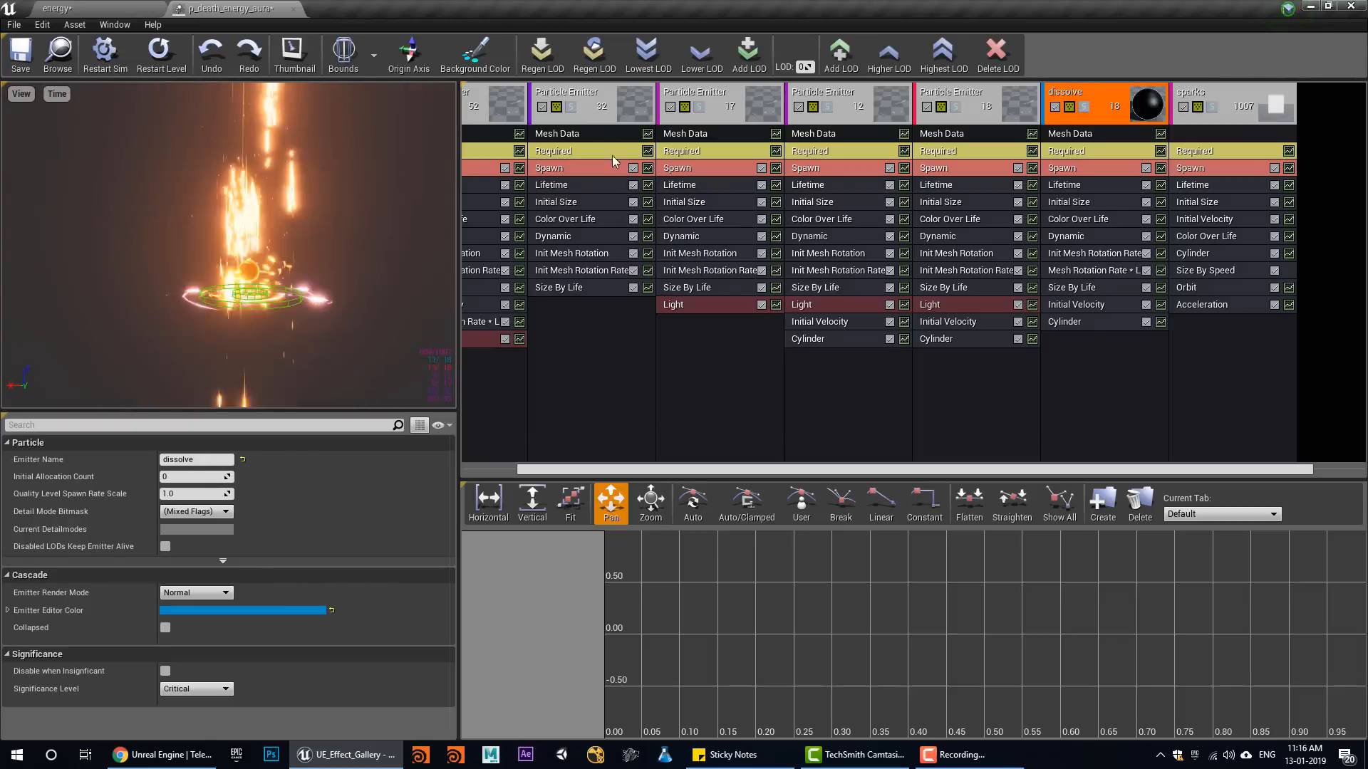
left_click_drag(1143, 470, 1090, 470)
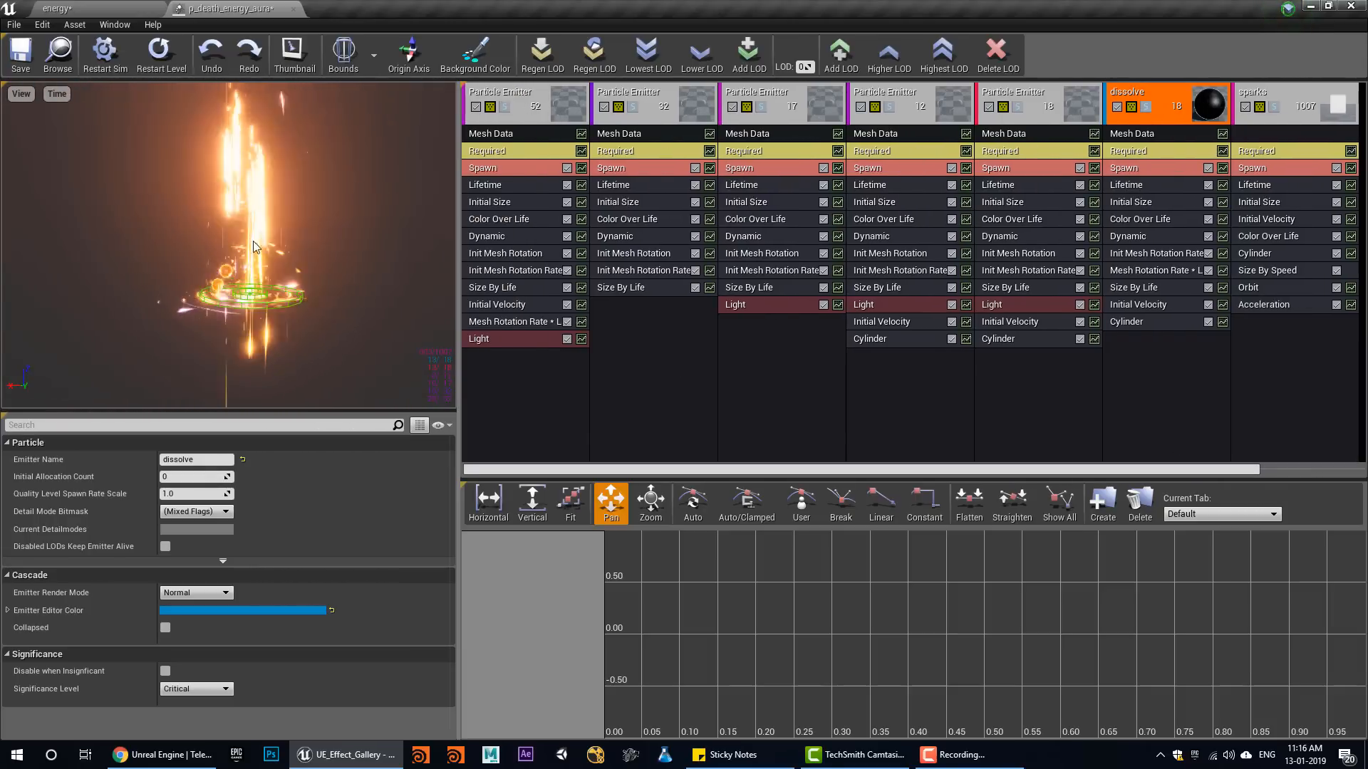
left_click_drag(193, 312, 203, 304)
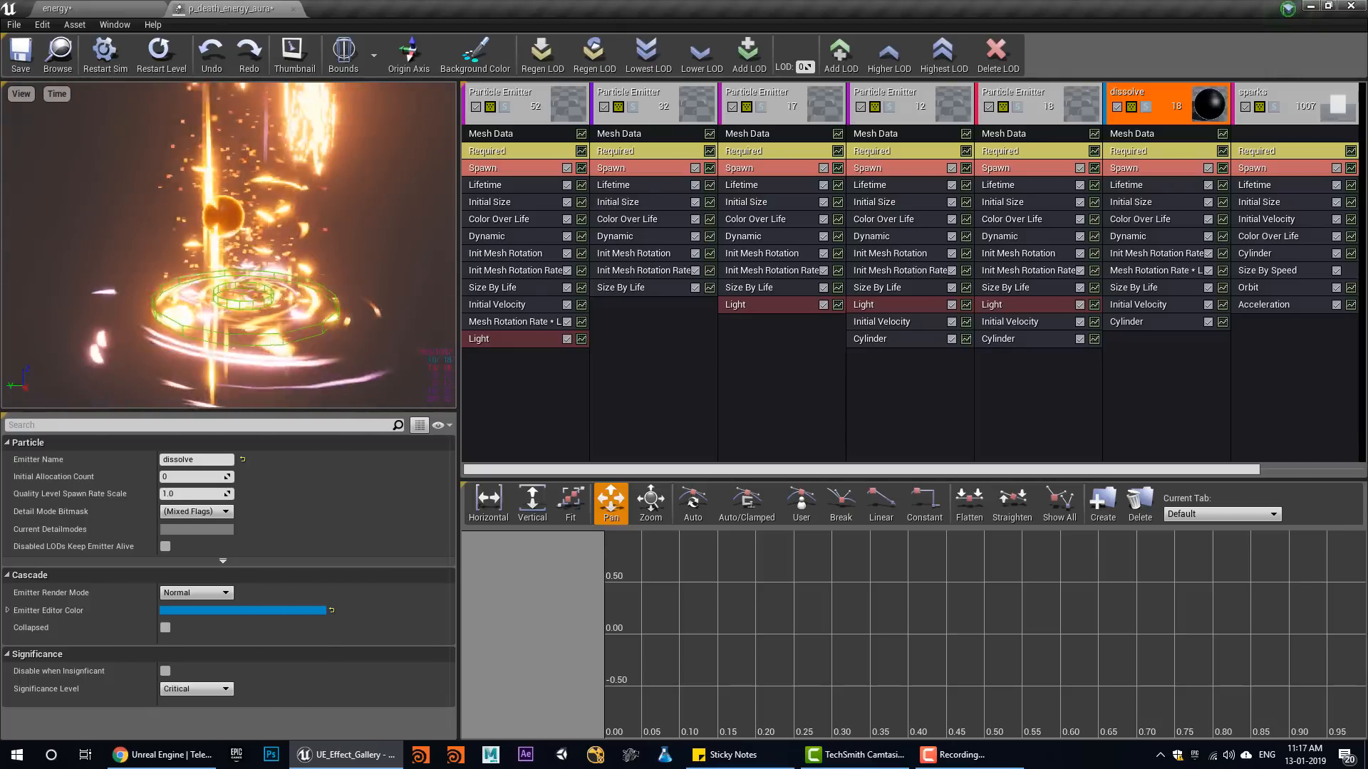
left_click_drag(166, 290, 162, 279)
scroll(161, 299, "down", 2)
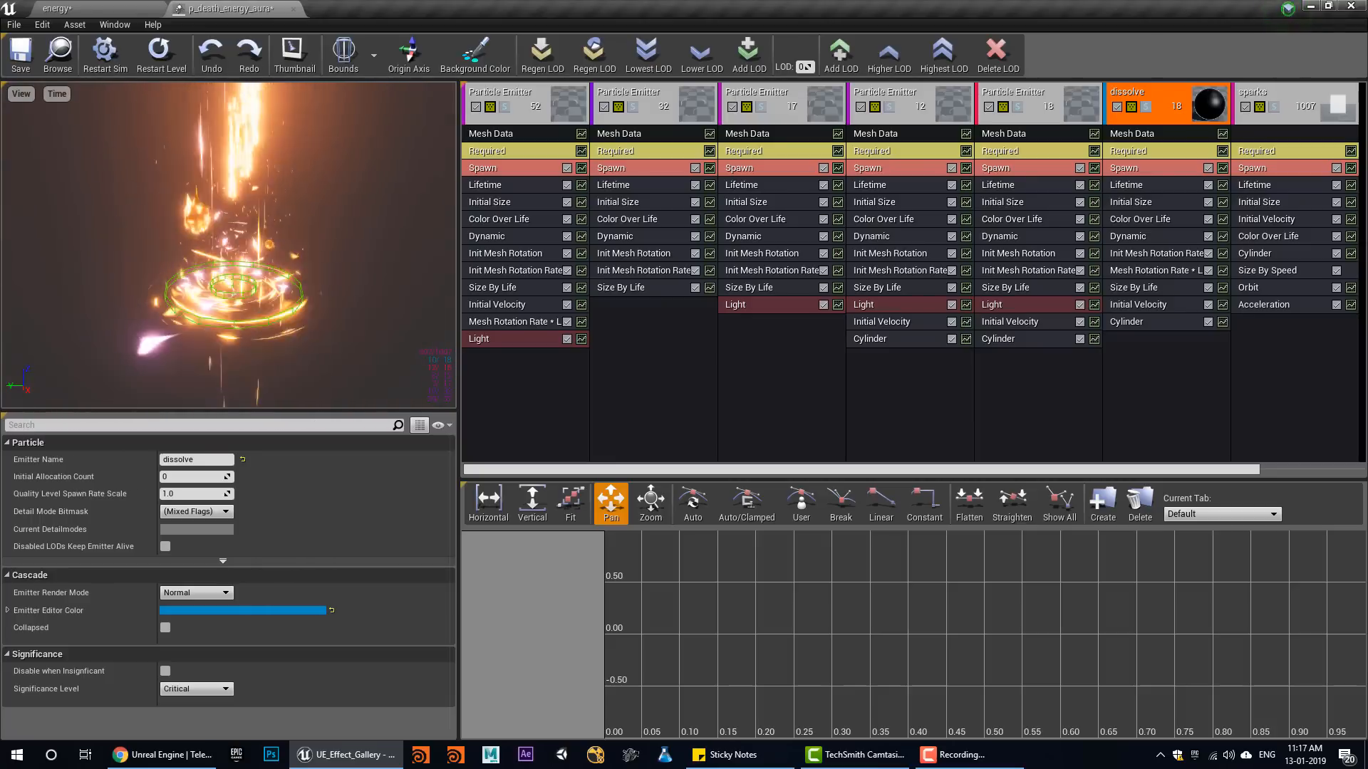
scroll(161, 334, "up", 3)
mouse_move(173, 328)
left_mouse_down()
mouse_move(179, 318)
mouse_move(179, 350)
left_mouse_up()
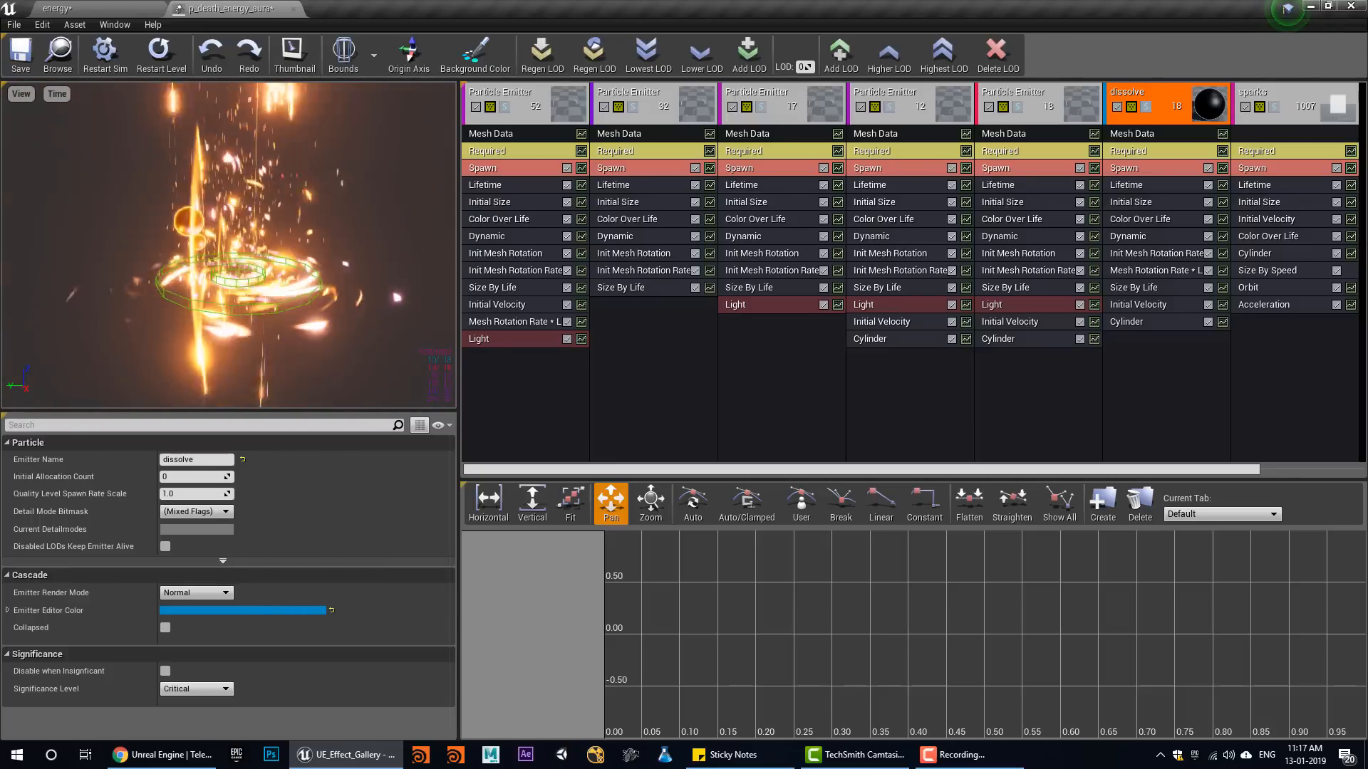
mouse_move(230, 300)
right_mouse_down()
mouse_move(230, 339)
mouse_move(229, 299)
right_mouse_up()
mouse_move(299, 297)
left_mouse_down()
mouse_move(285, 307)
mouse_move(299, 297)
left_mouse_up()
right_click_drag(297, 292, 297, 292)
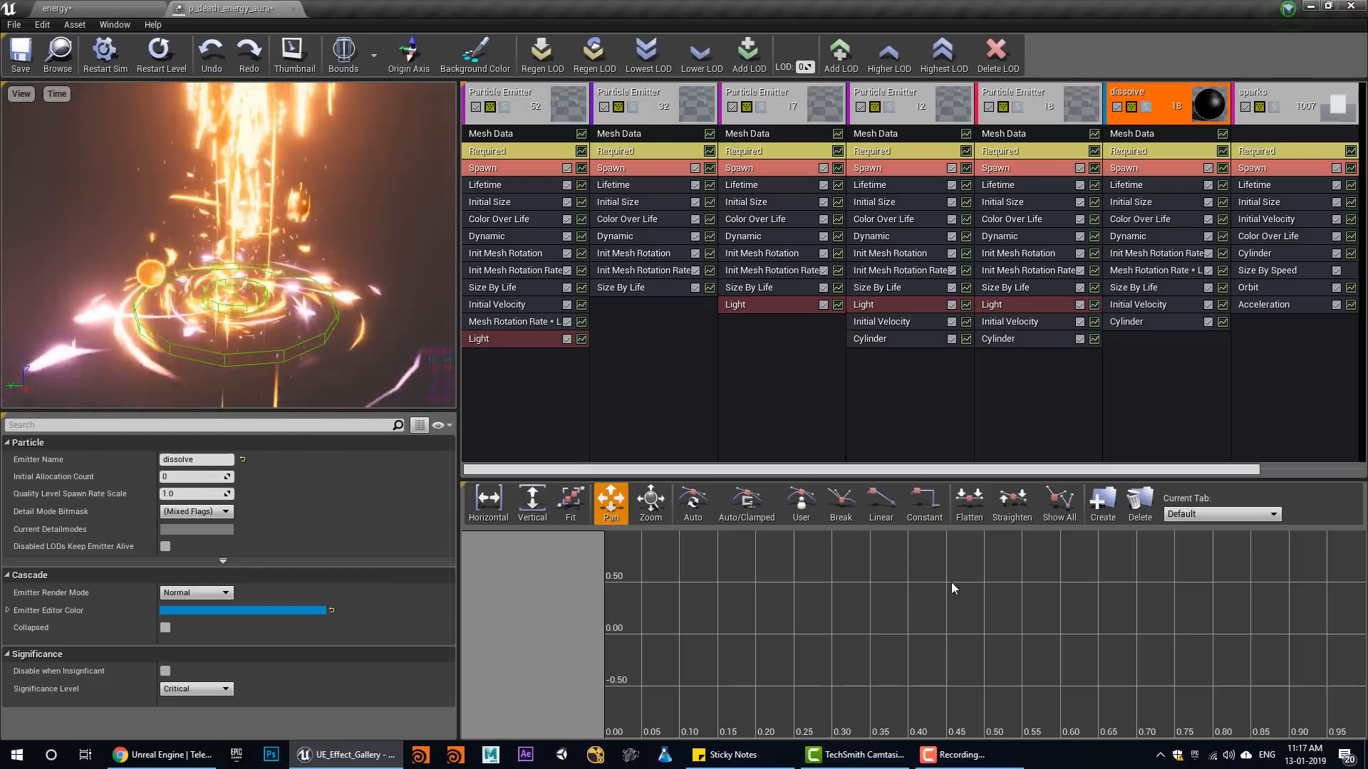